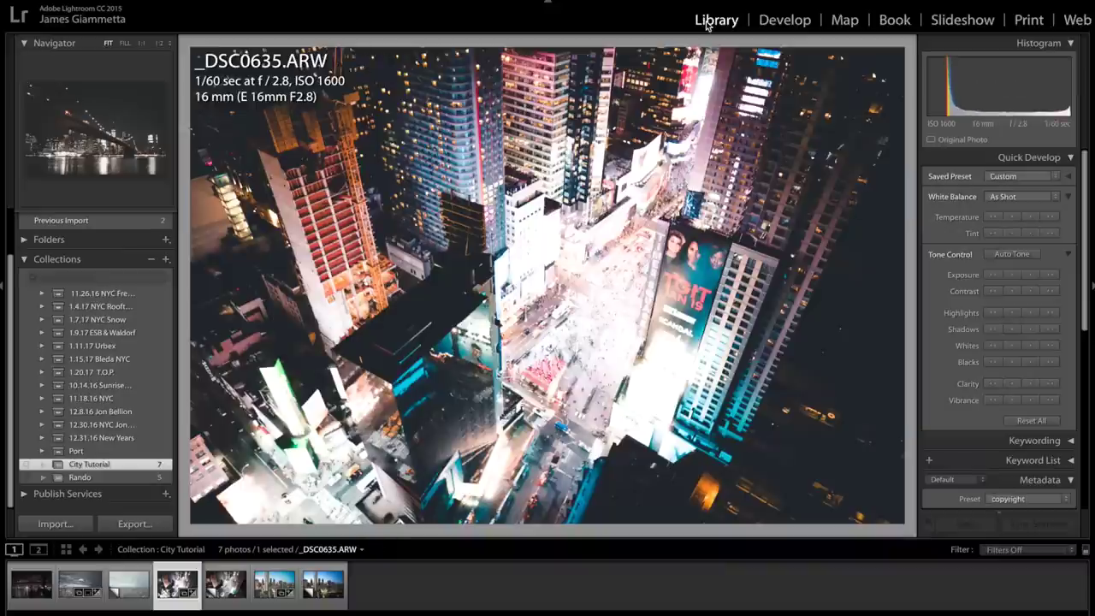
# Step: Look through the photos in the City Tutorial collection, ending on the night bridge shot DSC00639.ARW
pyautogui.hotkey('ctrl', "'")
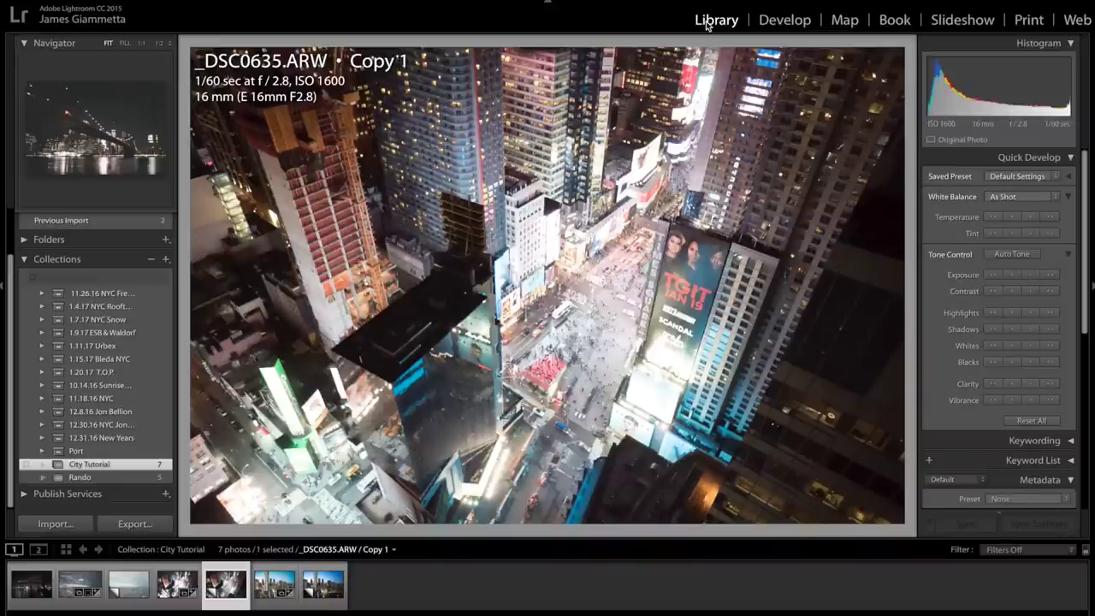
pyautogui.press('Right')
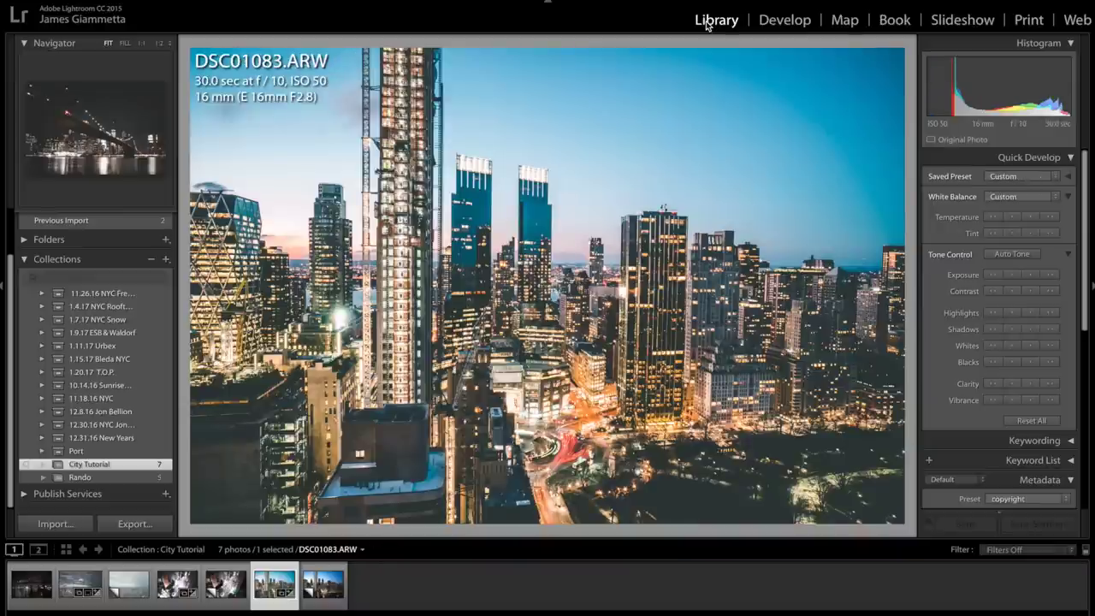
pyautogui.press('Right')
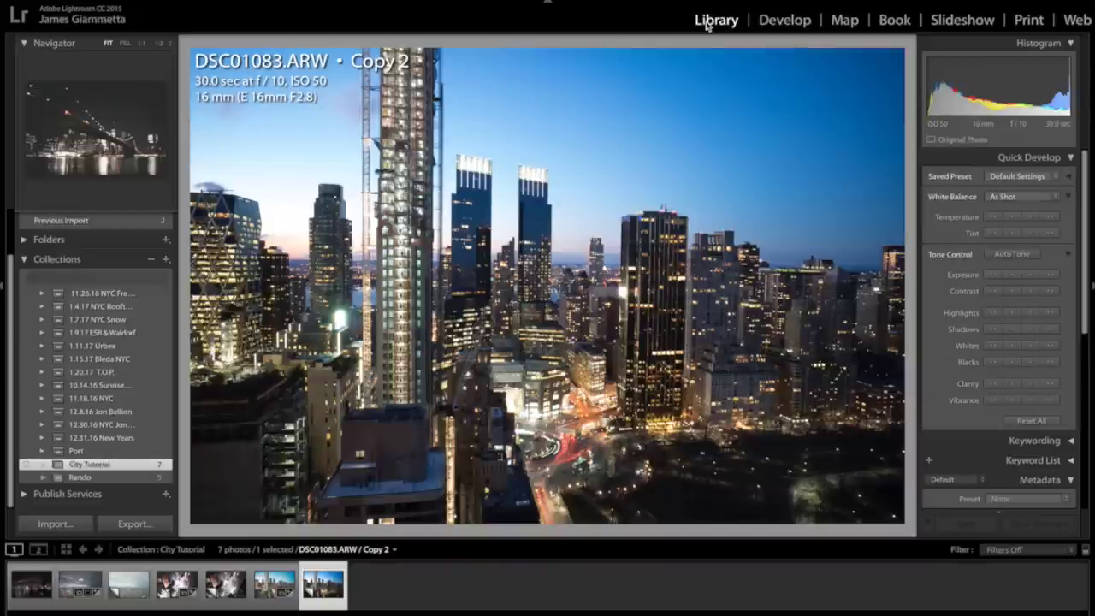
pyautogui.press('Left')
pyautogui.press('Left')
pyautogui.press('Left')
pyautogui.press('Left')
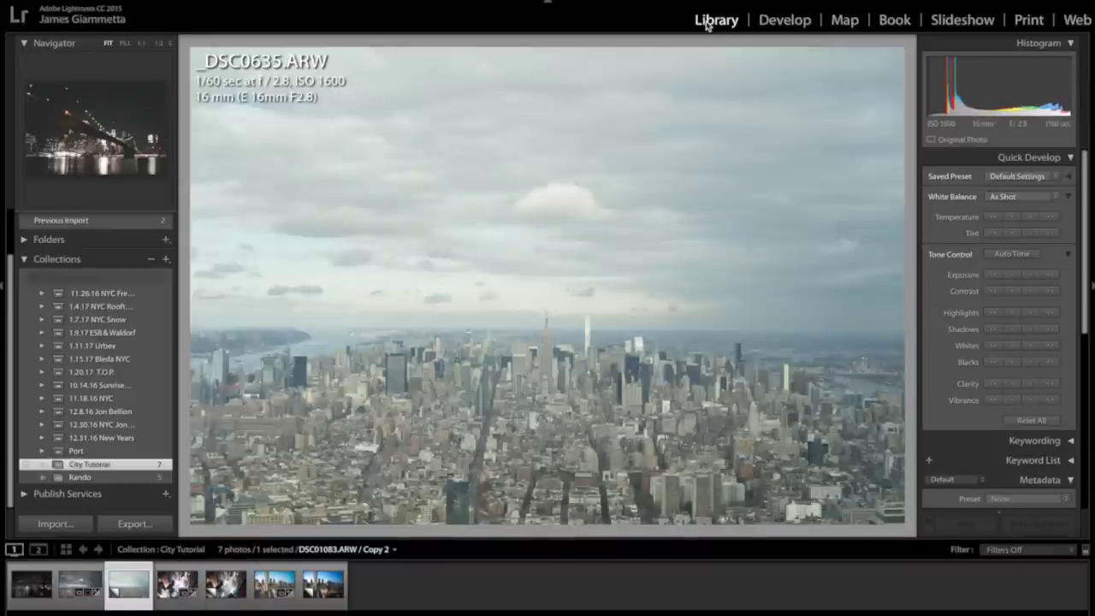
pyautogui.press('Left')
pyautogui.press('Left')
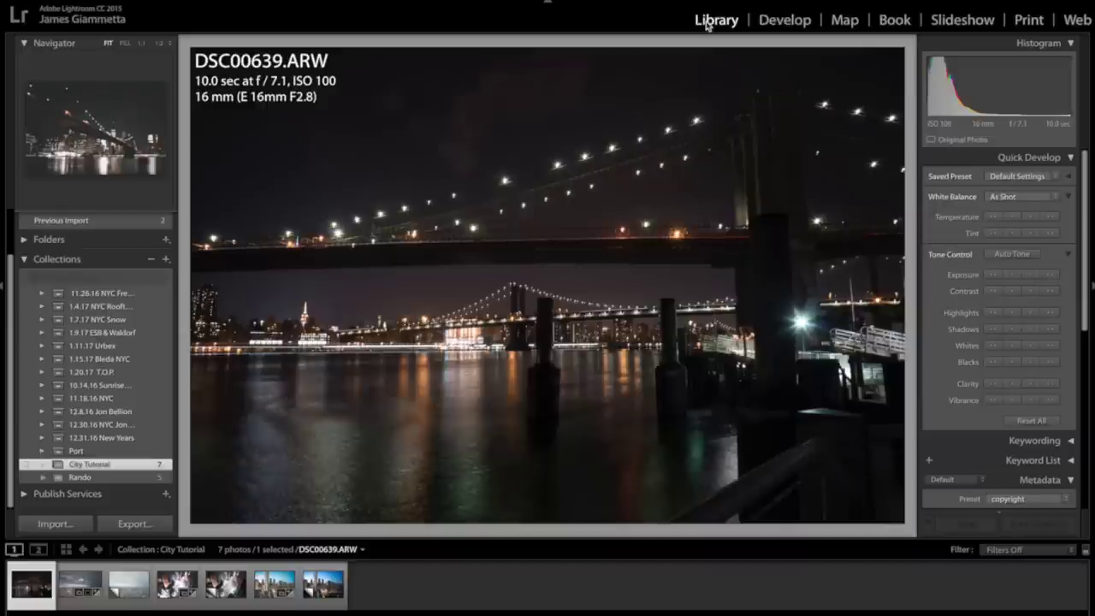
# Step: Open the night bridge photo for developing and cool its white balance temperature to 3,087
pyautogui.click(797, 22)
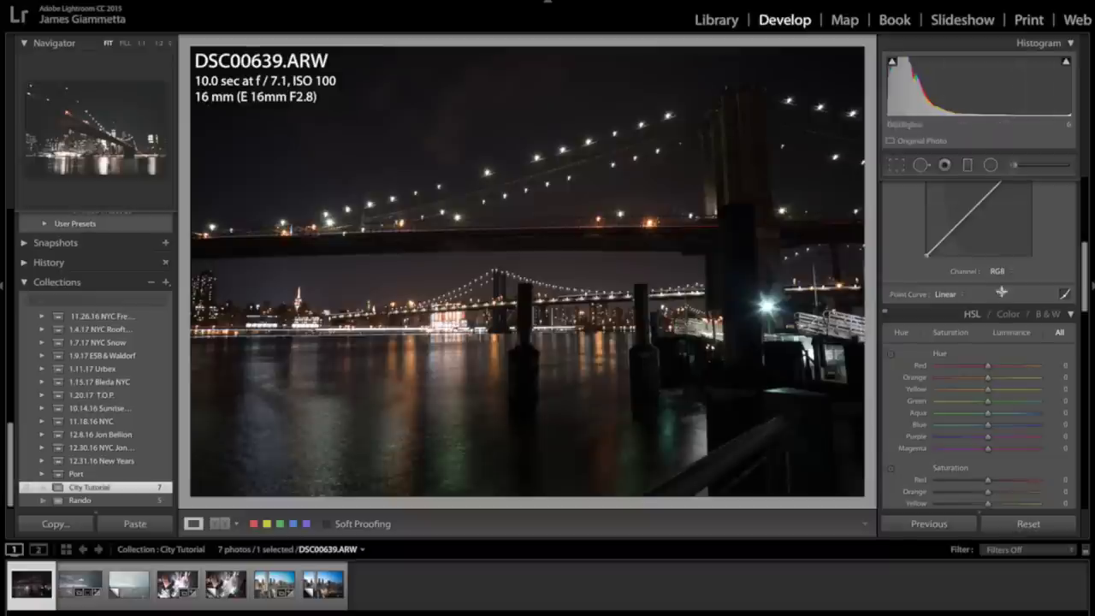
pyautogui.scroll(5, 1001, 294)
pyautogui.scroll(-1, 993, 283)
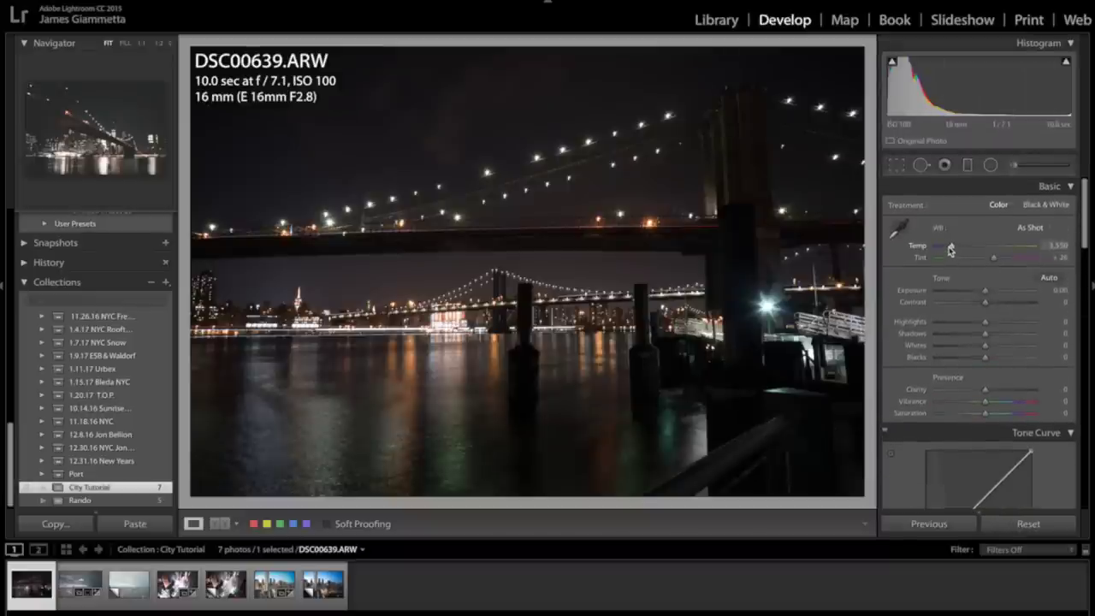
pyautogui.moveTo(950, 249); pyautogui.dragTo(946, 250)
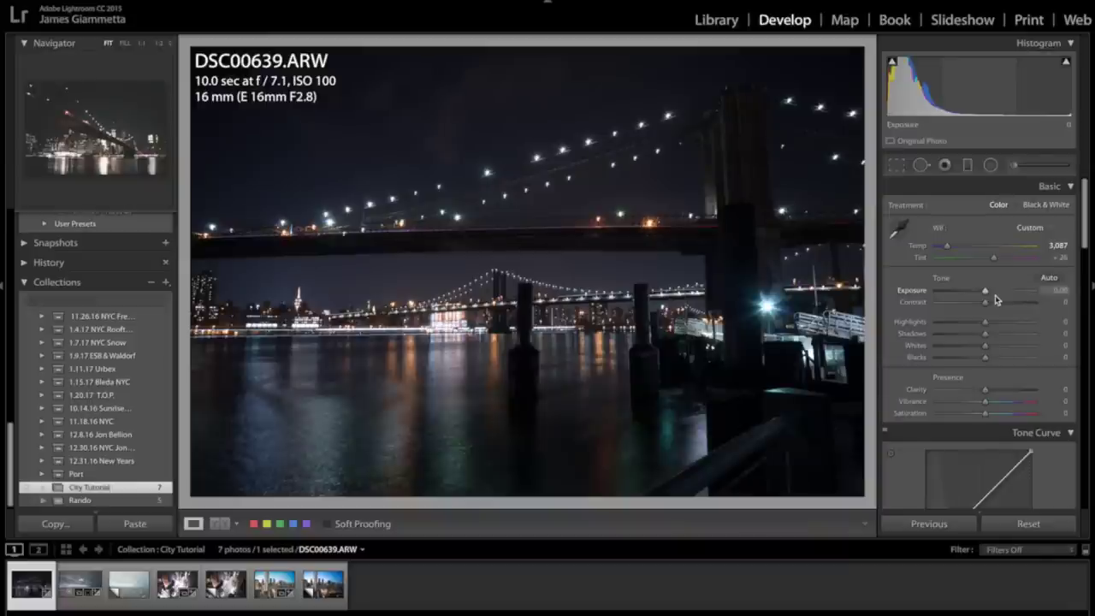
# Step: Set the bridge photo's Contrast to +57, Highlights to +47, Shadows to +100, Whites to +34 and Blacks to +100
pyautogui.moveTo(997, 302); pyautogui.dragTo(1013, 305)
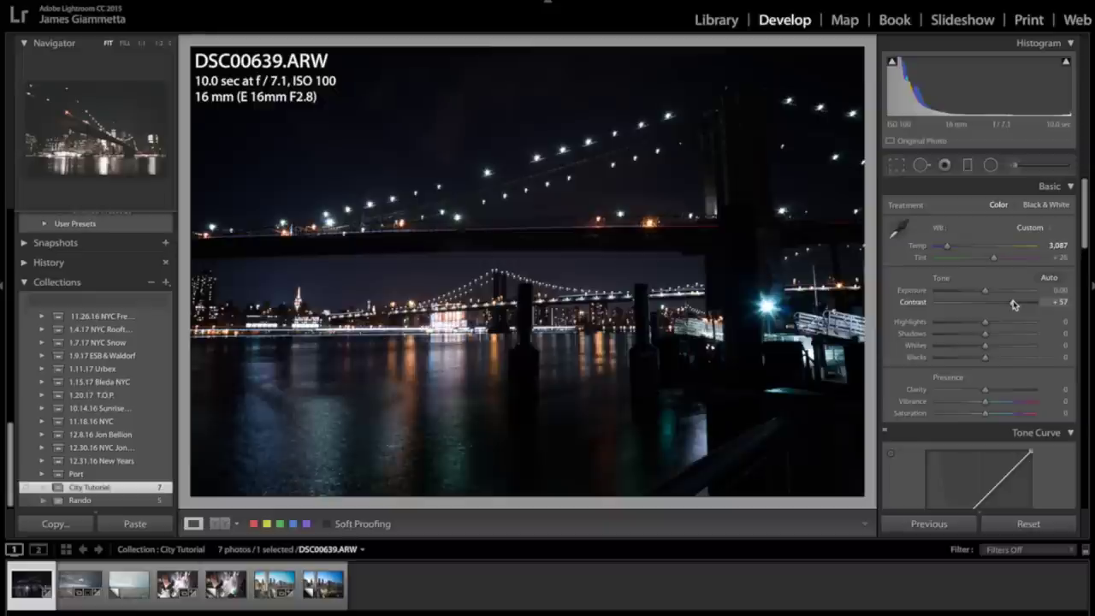
pyautogui.click(1009, 322)
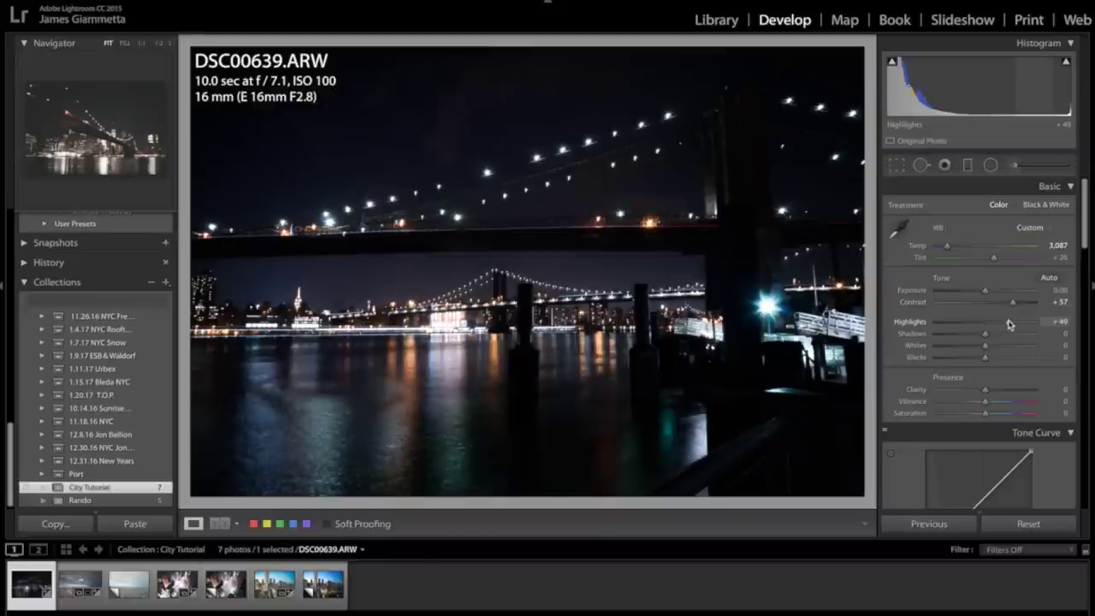
pyautogui.moveTo(1017, 334); pyautogui.dragTo(1053, 339)
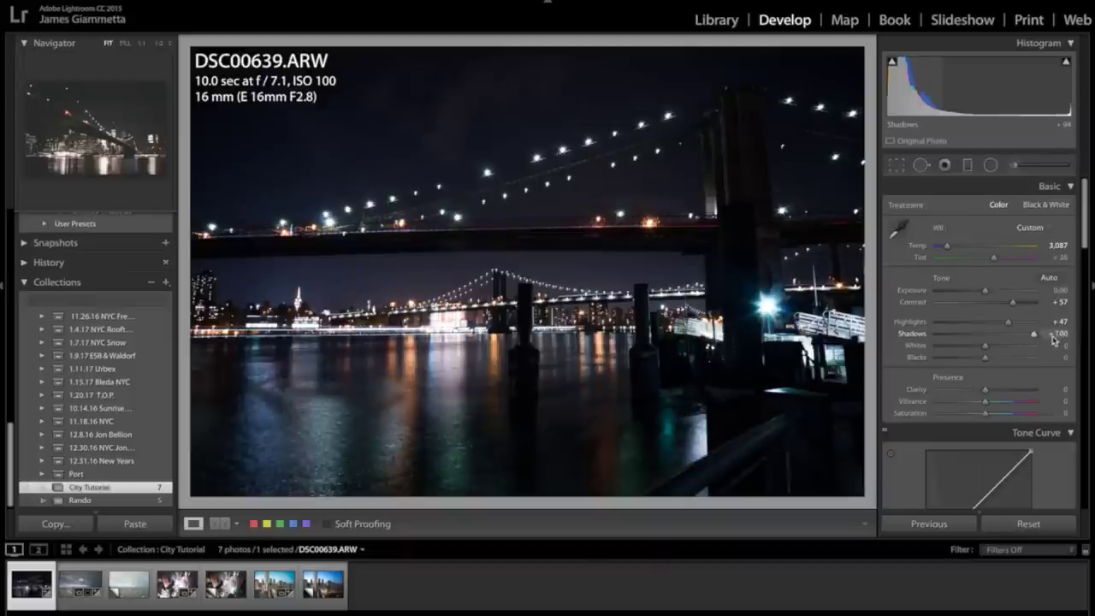
pyautogui.click(1051, 360)
pyautogui.click(1003, 346)
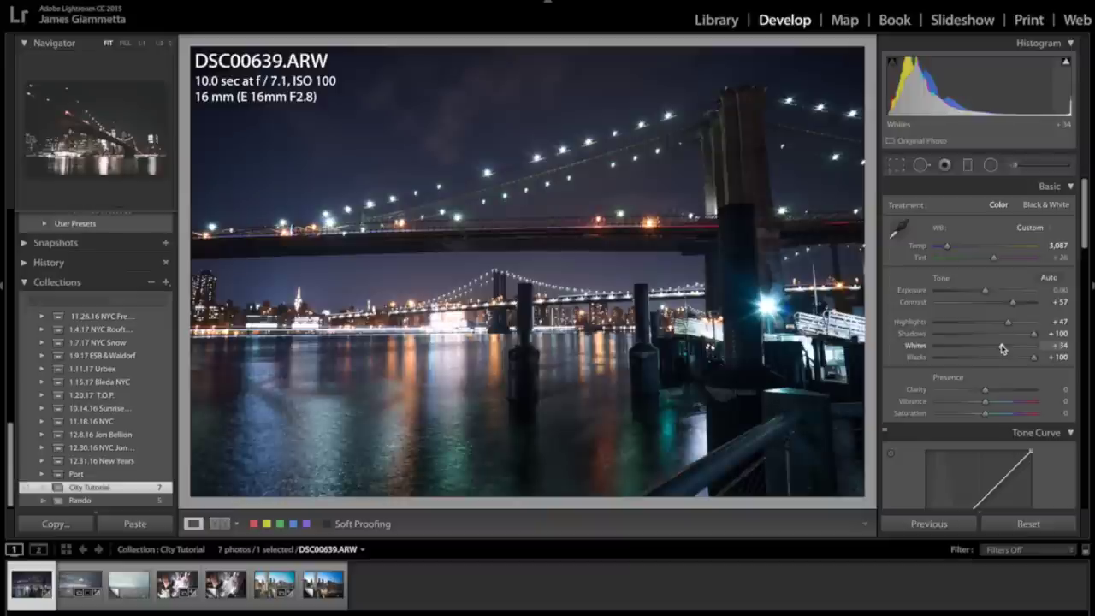
# Step: Raise the photo's Clarity to +39 and reduce its overall Saturation to -19
pyautogui.click(1003, 391)
pyautogui.moveTo(1002, 392); pyautogui.dragTo(1006, 392)
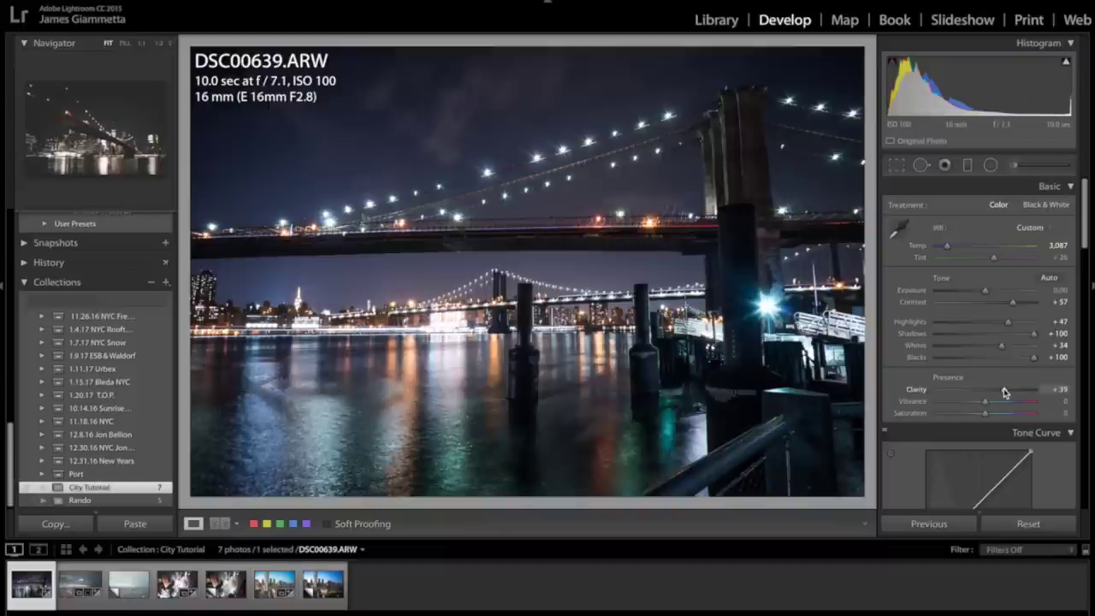
pyautogui.scroll(-3, 1004, 392)
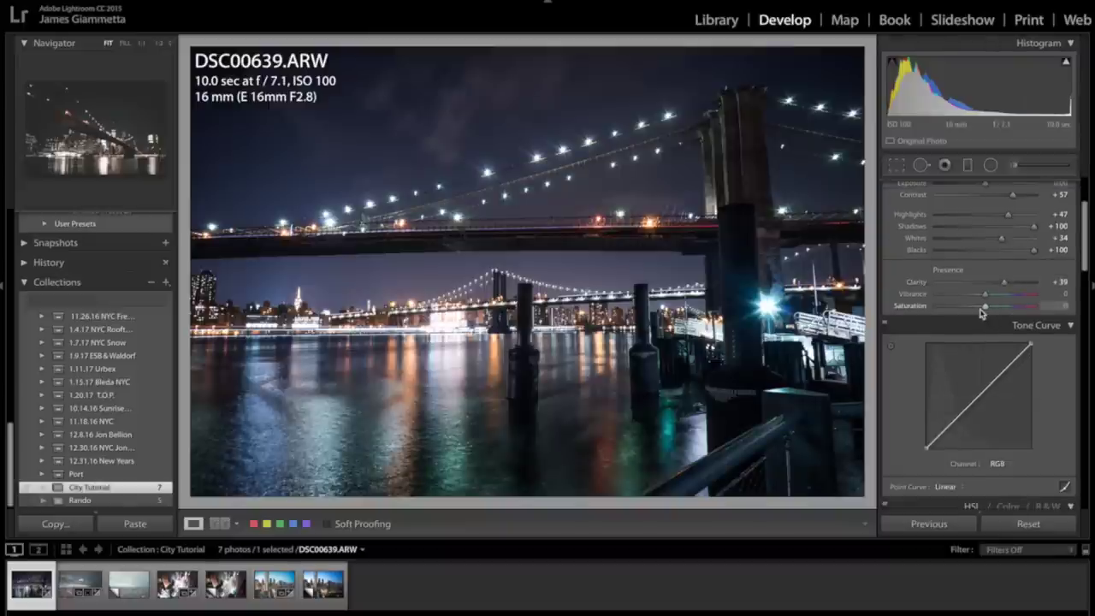
pyautogui.moveTo(981, 311); pyautogui.dragTo(976, 312)
# Step: Fade the blacks on the RGB tone curve by raising its black point and adding a shadow point at about 26.7 / 30.2 %
pyautogui.scroll(-3, 976, 311)
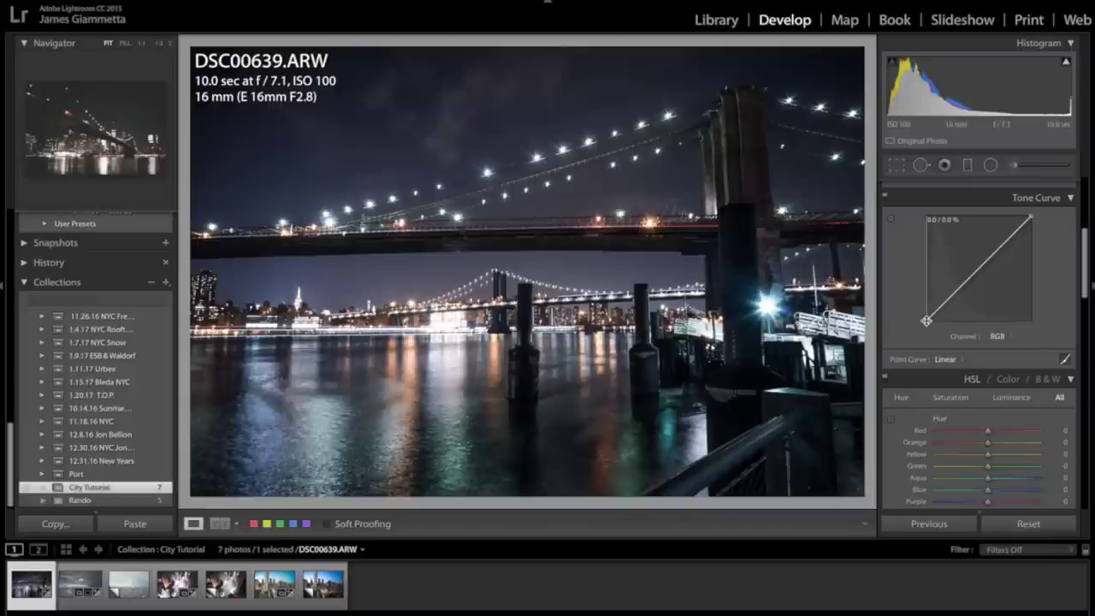
pyautogui.moveTo(929, 320); pyautogui.dragTo(927, 321)
pyautogui.moveTo(927, 321); pyautogui.dragTo(955, 291)
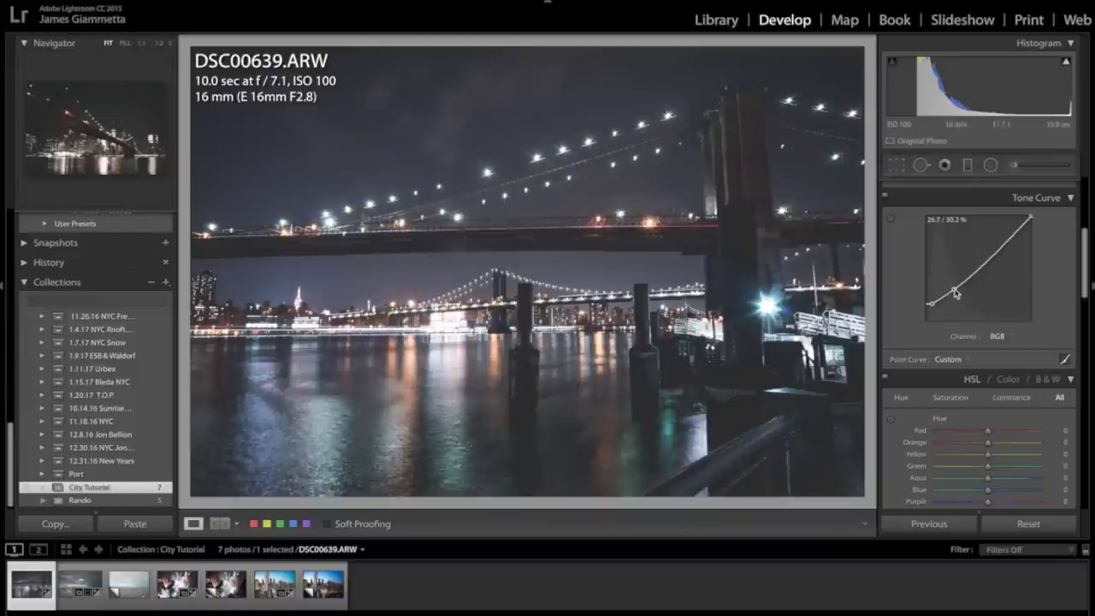
pyautogui.moveTo(931, 303); pyautogui.dragTo(924, 301)
# Step: Shift the Yellow hue to -42 in the HSL adjustments
pyautogui.scroll(-4, 945, 392)
pyautogui.scroll(-1, 946, 385)
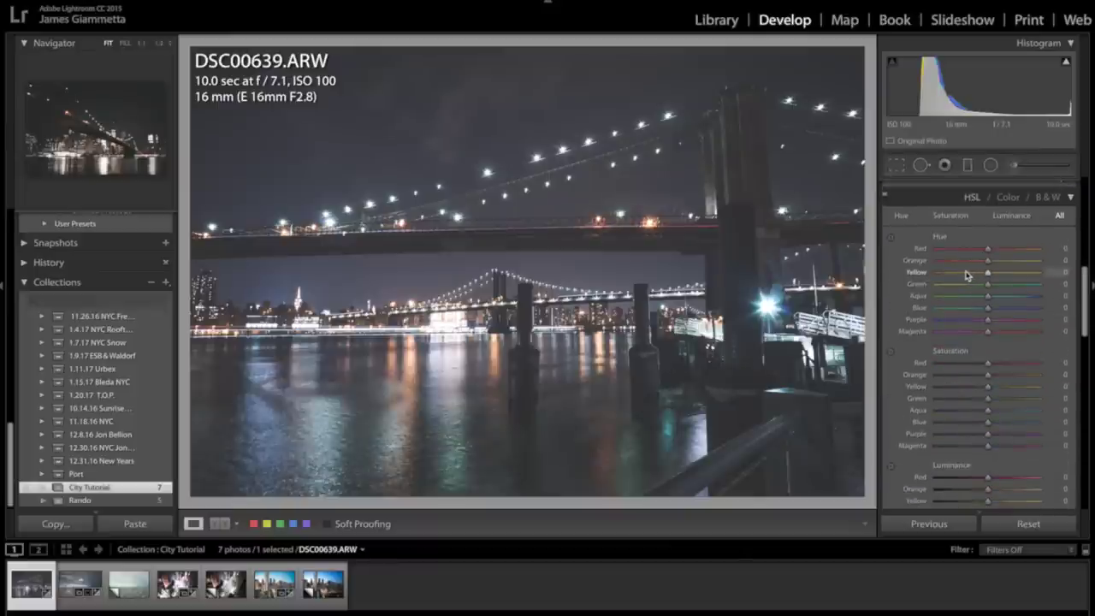
pyautogui.click(967, 274)
# Step: Desaturate the cool colours in HSL, setting Green, Aqua, Blue and Magenta saturation to -89 and Purple to -88
pyautogui.scroll(-5, 953, 330)
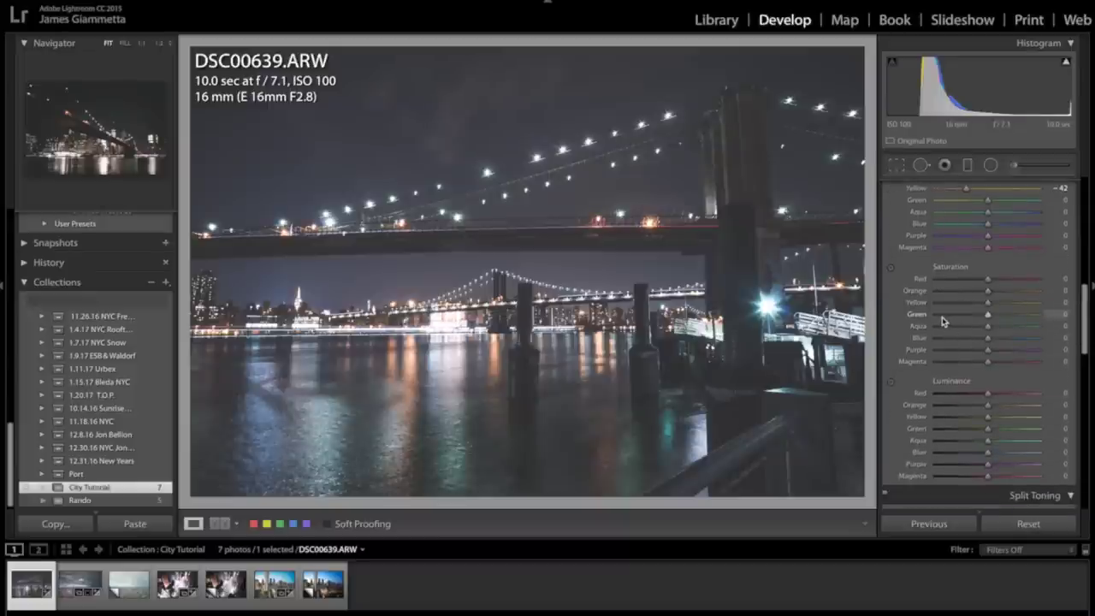
pyautogui.click(942, 314)
pyautogui.click(942, 326)
pyautogui.click(942, 338)
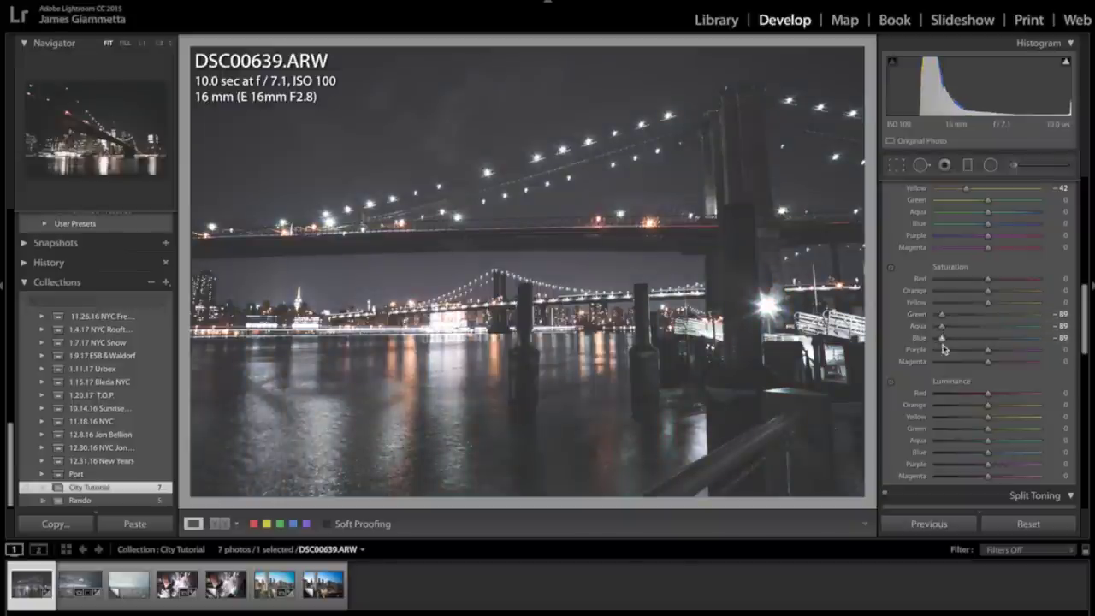
pyautogui.click(942, 349)
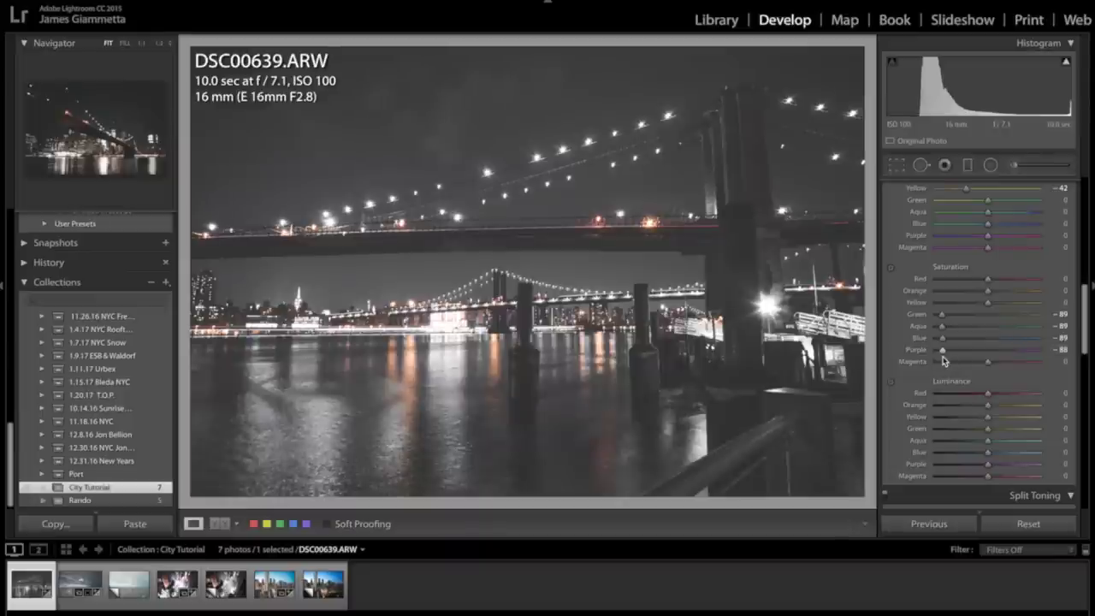
pyautogui.scroll(-3, 942, 359)
pyautogui.click(942, 277)
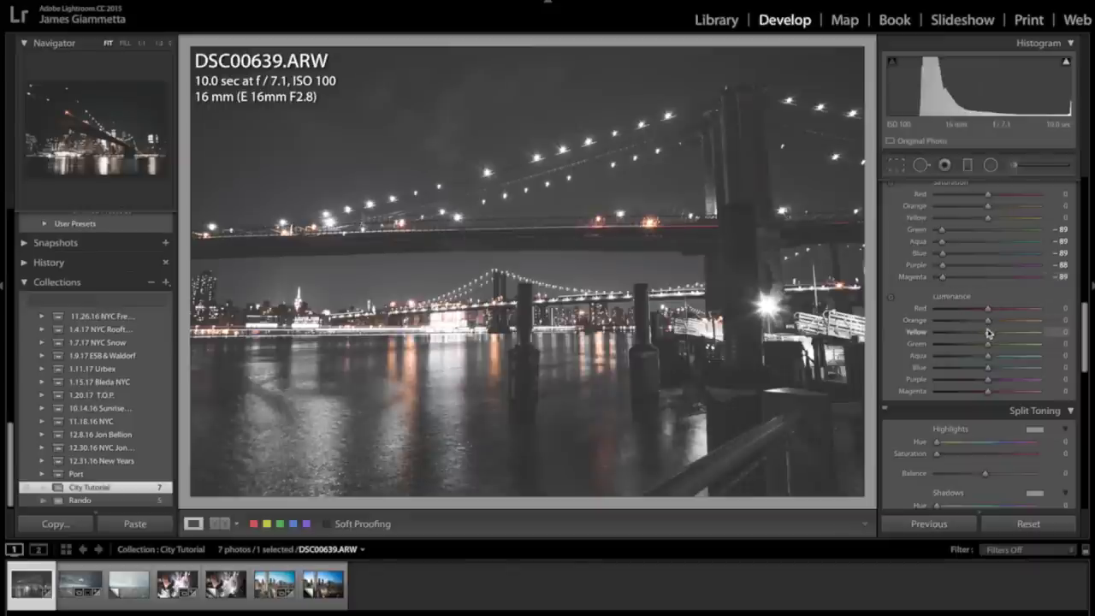
# Step: Brighten the warm colours by setting HSL luminance to +44 for Yellow and +38 for Orange and Red
pyautogui.click(1012, 332)
pyautogui.click(1007, 320)
pyautogui.click(1007, 308)
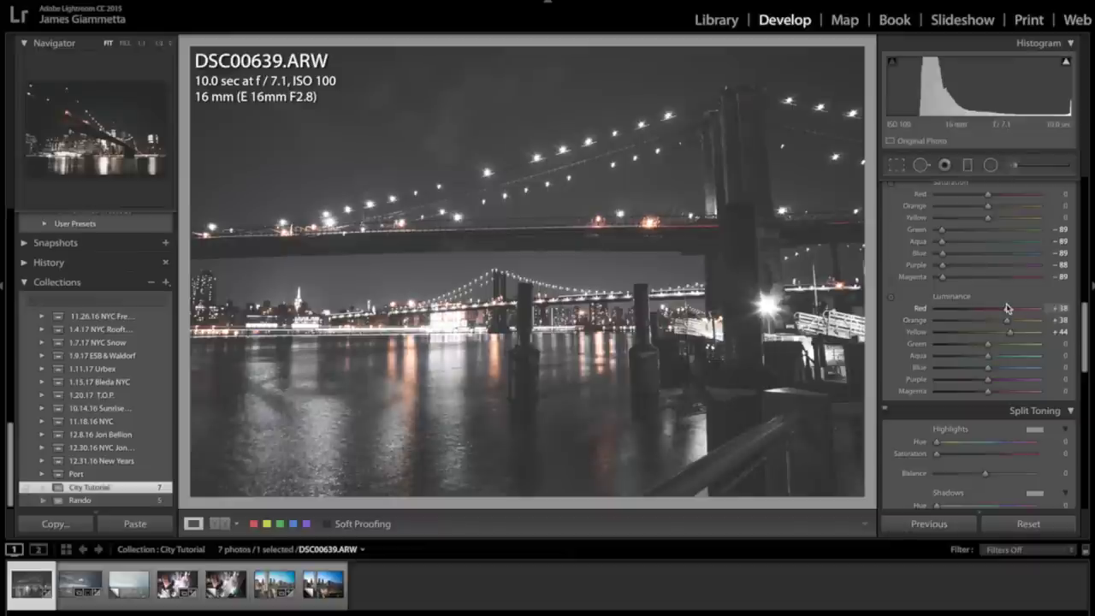
# Step: Add a slight split tone with highlight saturation 5 and shadow saturation 3
pyautogui.scroll(-2, 983, 360)
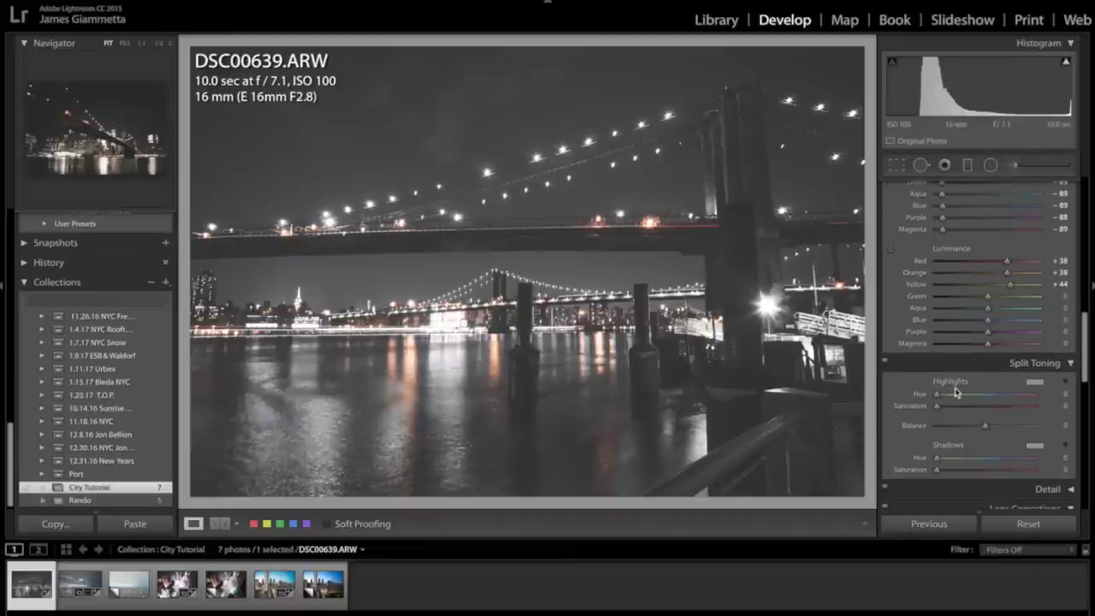
pyautogui.scroll(-2, 947, 414)
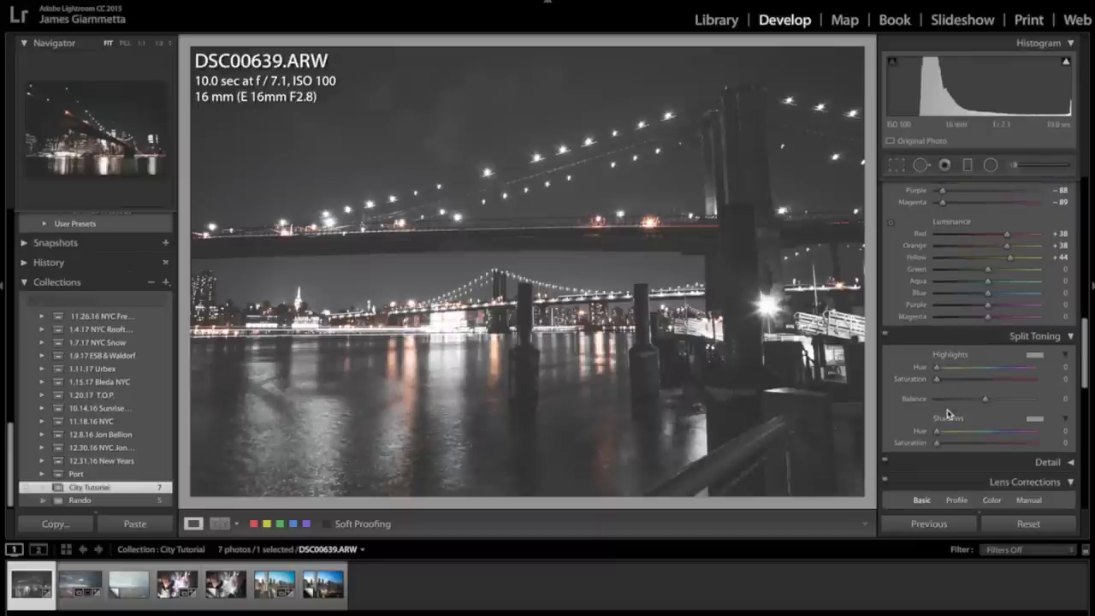
pyautogui.moveTo(937, 379); pyautogui.dragTo(942, 382)
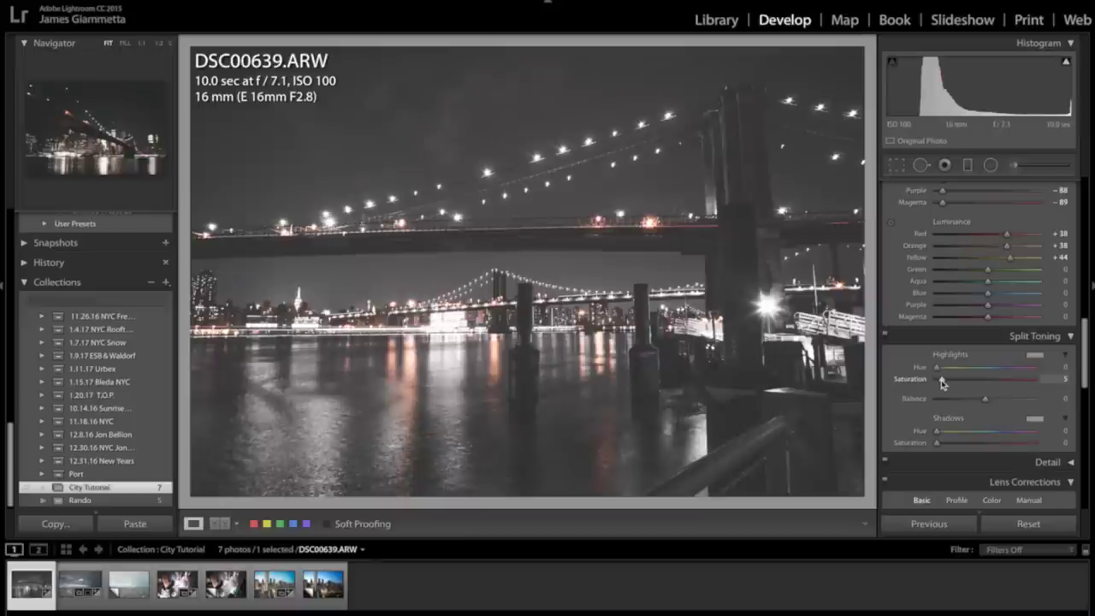
pyautogui.moveTo(939, 443); pyautogui.dragTo(937, 445)
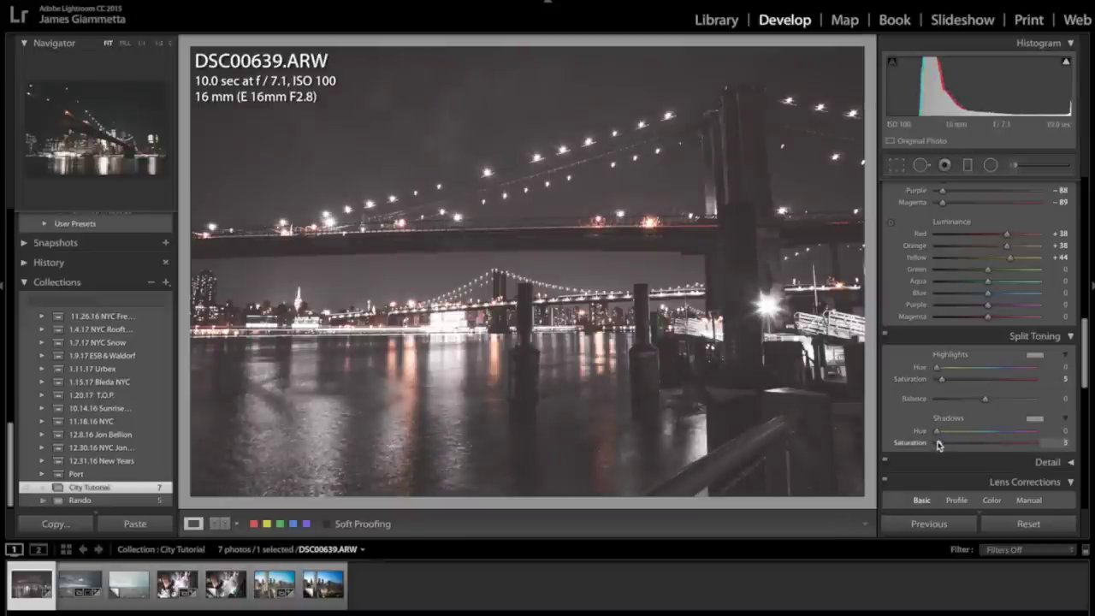
# Step: Darken the photo's edges with a post-crop vignette amount of -18
pyautogui.scroll(-2, 949, 412)
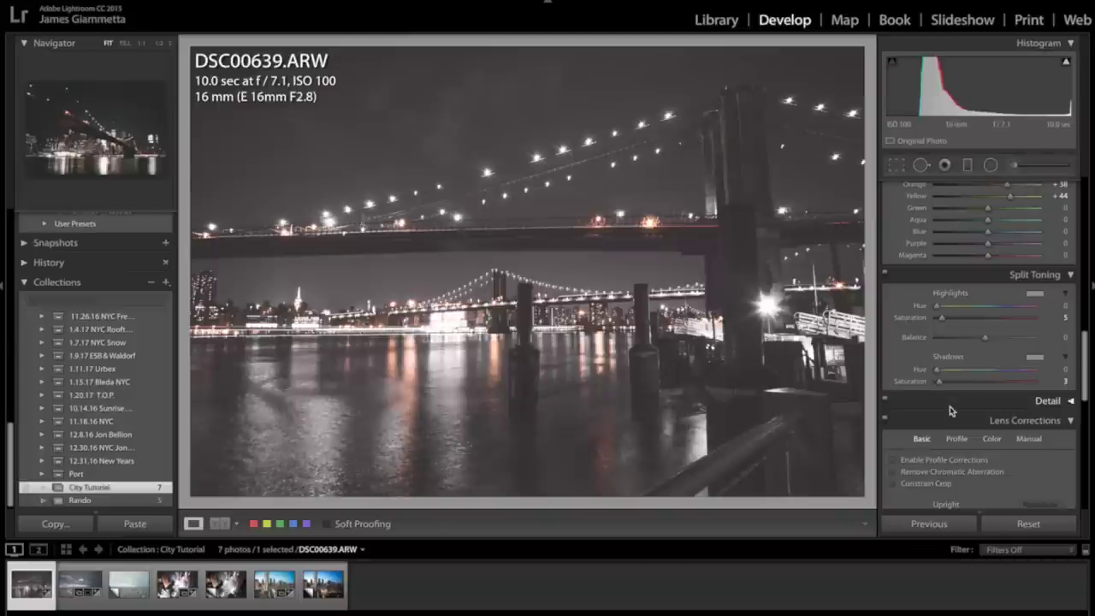
pyautogui.scroll(-8, 950, 411)
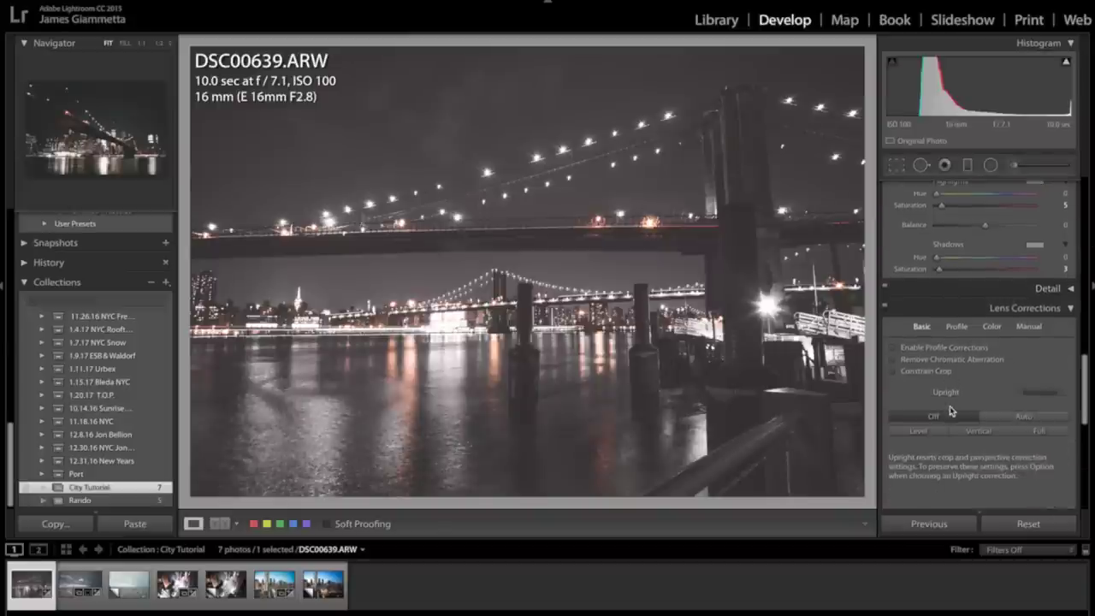
pyautogui.moveTo(984, 421); pyautogui.dragTo(977, 423)
pyautogui.scroll(-6, 977, 424)
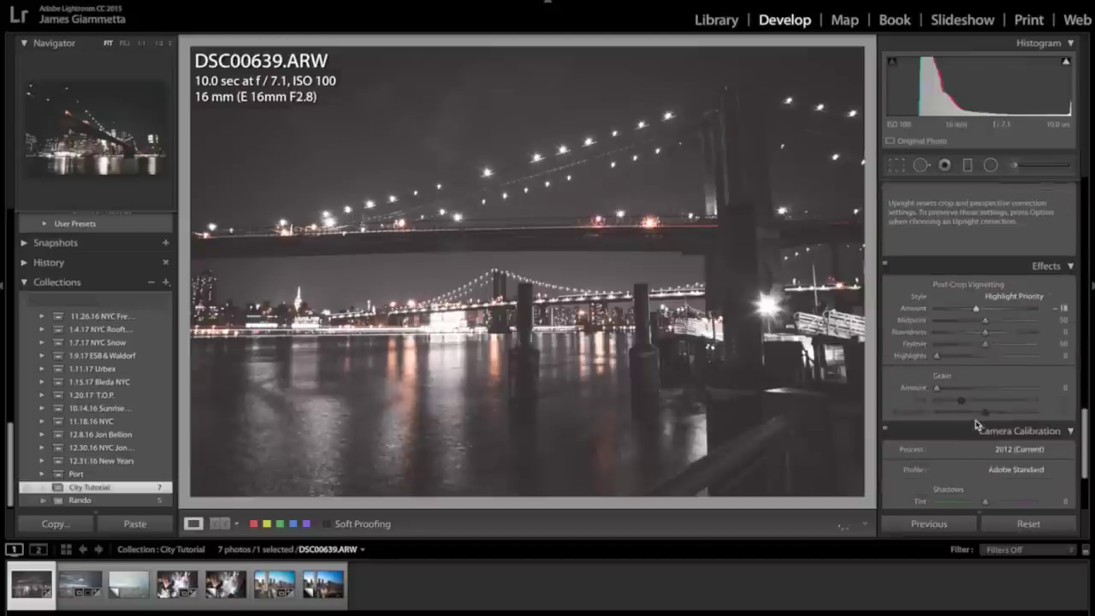
pyautogui.scroll(-1, 976, 425)
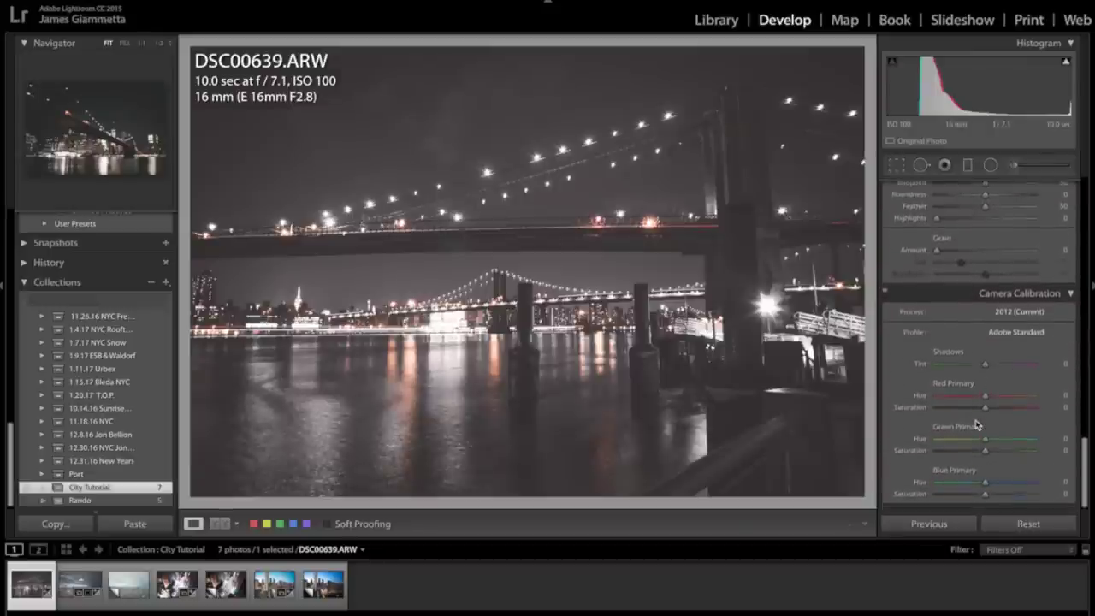
# Step: Raise the Exposure to +0.80 and warm the white balance temperature to about 3,408
pyautogui.scroll(20, 977, 425)
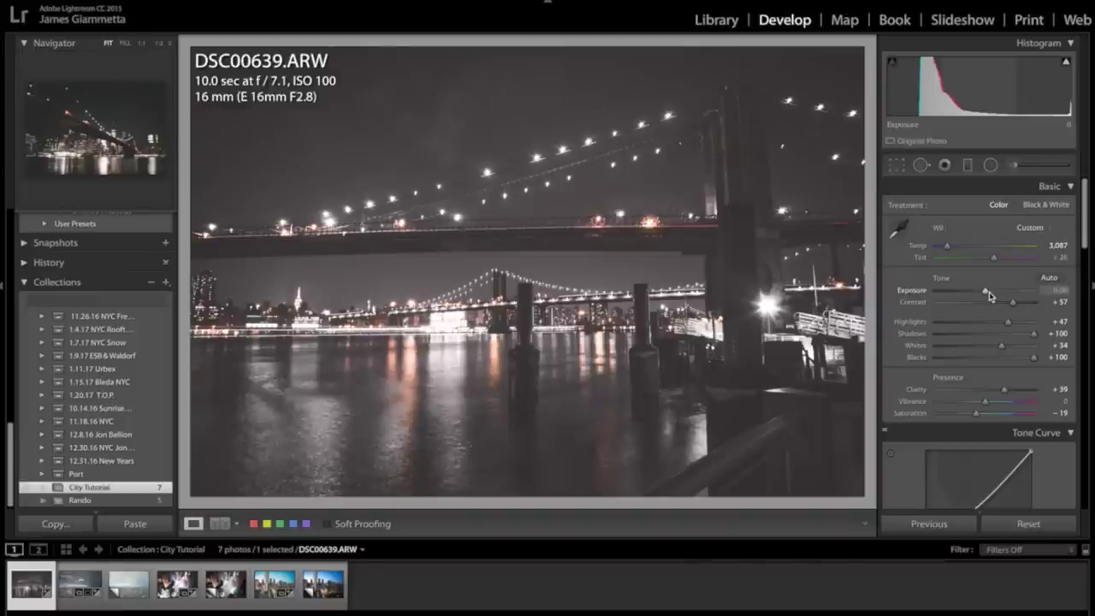
pyautogui.moveTo(989, 296); pyautogui.dragTo(998, 296)
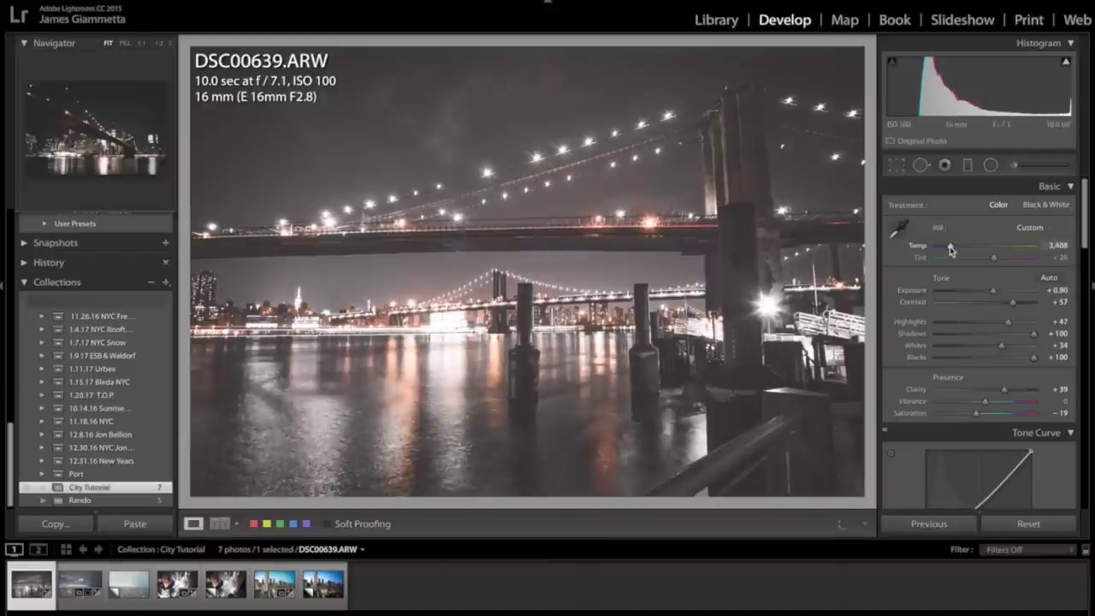
pyautogui.moveTo(948, 250); pyautogui.dragTo(951, 249)
# Step: Lower the HSL luminance of Red, Orange and Yellow to -5 each
pyautogui.scroll(-15, 953, 249)
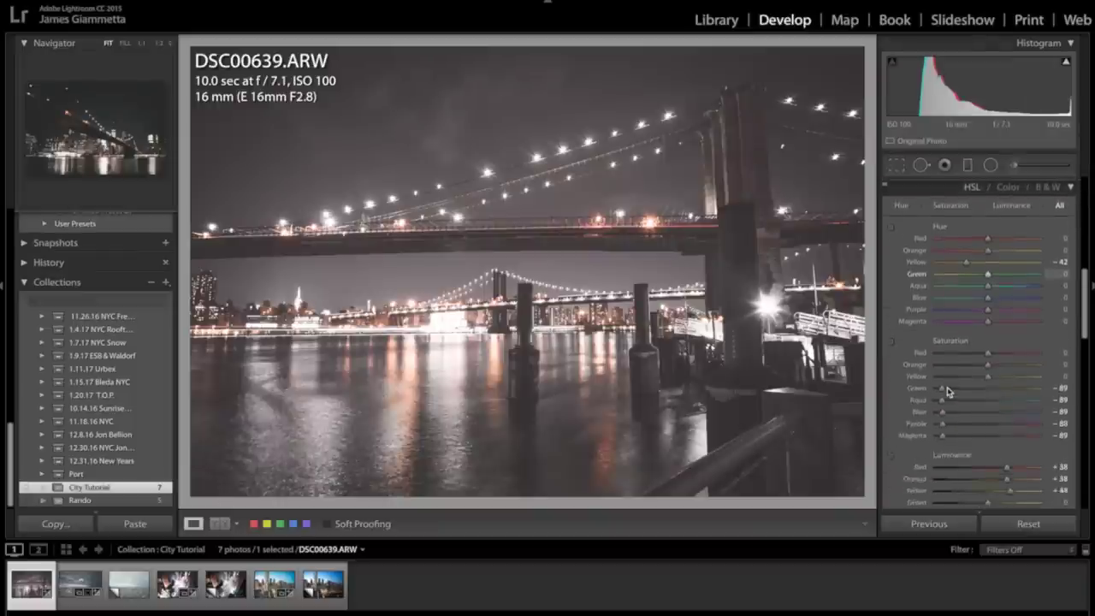
pyautogui.moveTo(1007, 383); pyautogui.dragTo(986, 409)
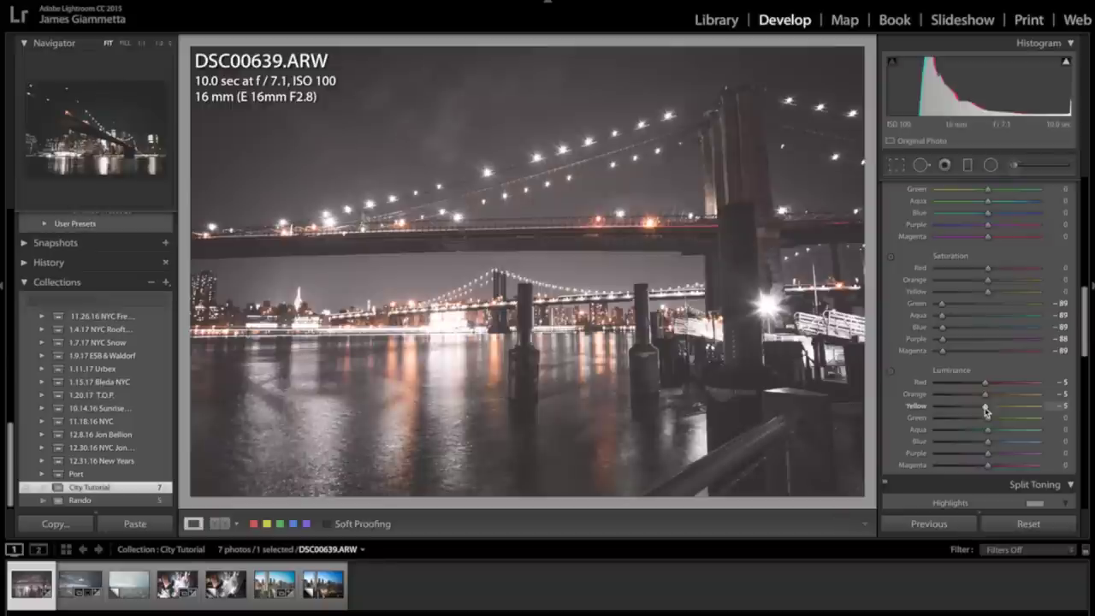
pyautogui.scroll(8, 978, 308)
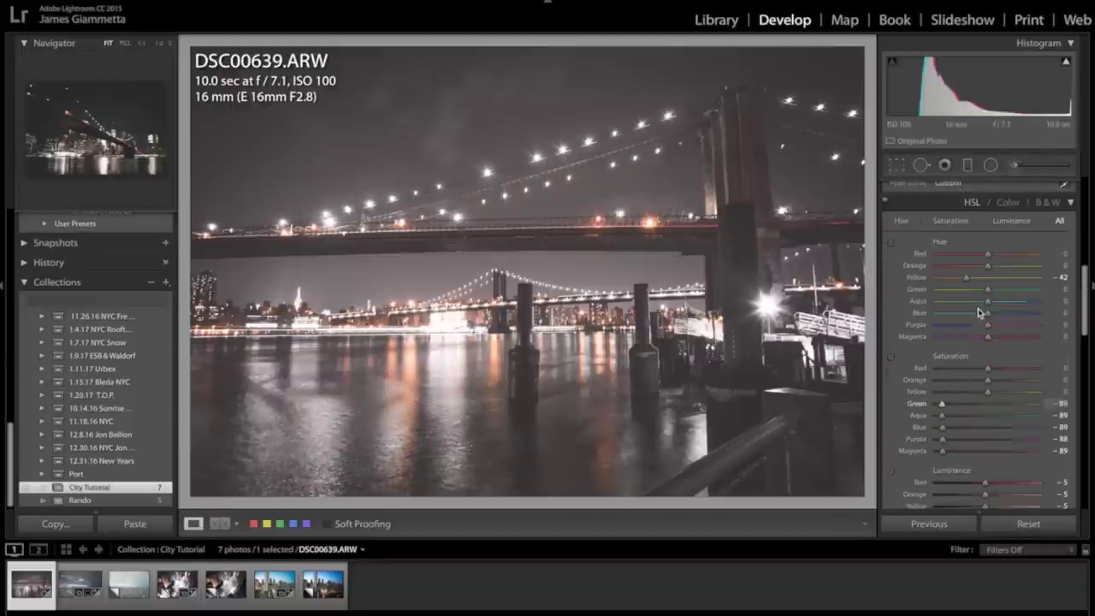
# Step: Reshape the bridge photo's RGB tone curve by lifting a midtone point to about 53.7 / 62.0 % and adjusting the shadow end
pyautogui.scroll(2, 978, 313)
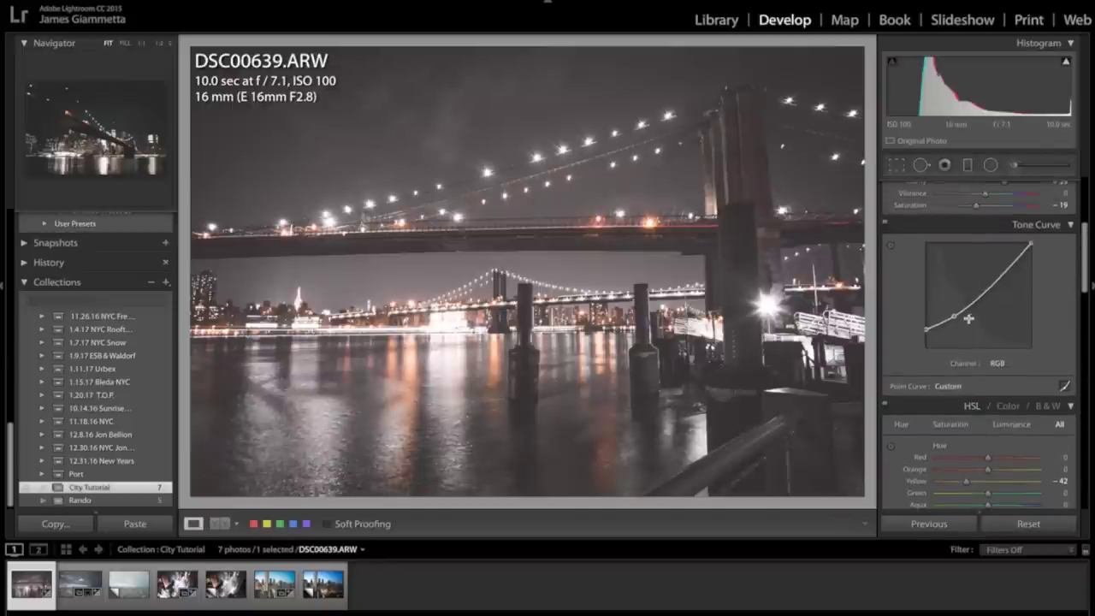
pyautogui.moveTo(983, 298); pyautogui.dragTo(982, 282)
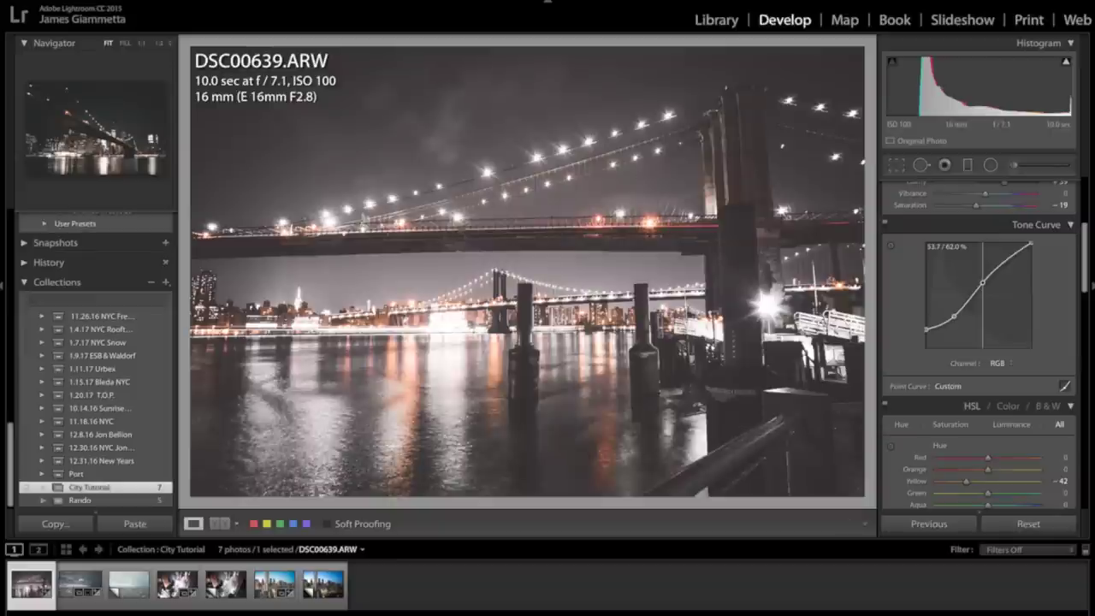
pyautogui.moveTo(926, 329); pyautogui.dragTo(941, 323)
pyautogui.moveTo(983, 283); pyautogui.dragTo(990, 294)
# Step: Remove the bridge photo's post-crop vignette by resetting its amount to 0
pyautogui.scroll(5, 984, 291)
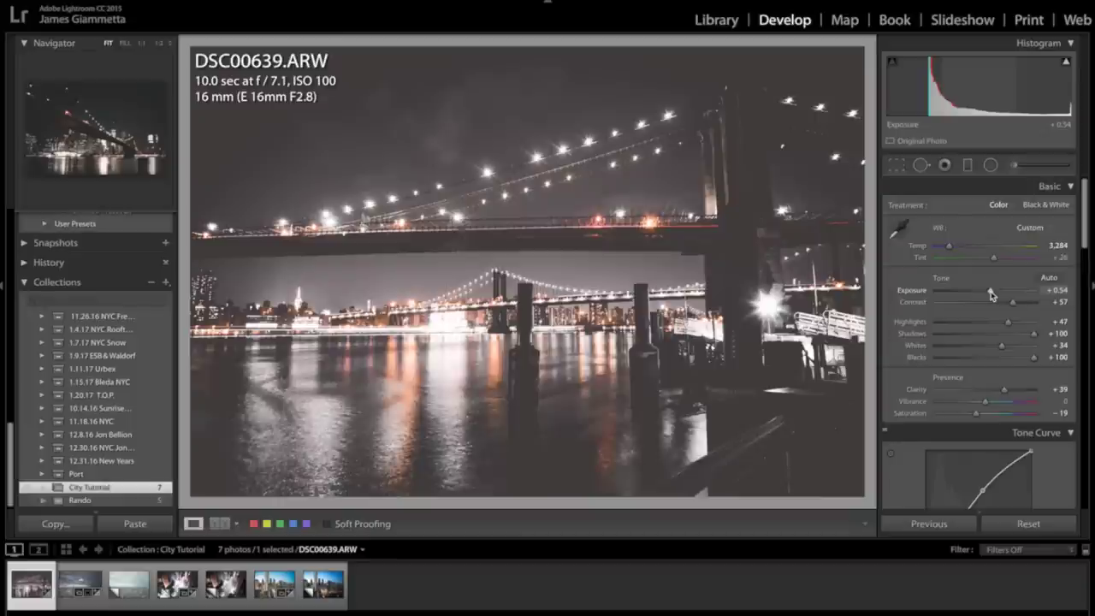
pyautogui.scroll(-15, 992, 383)
pyautogui.scroll(-2, 992, 383)
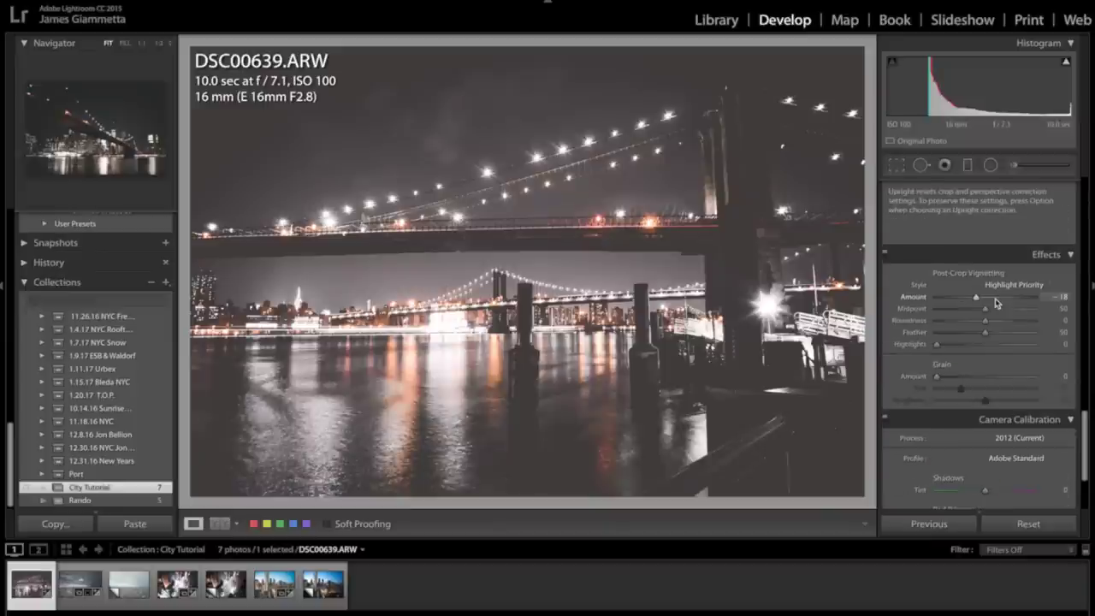
pyautogui.doubleClick(989, 299)
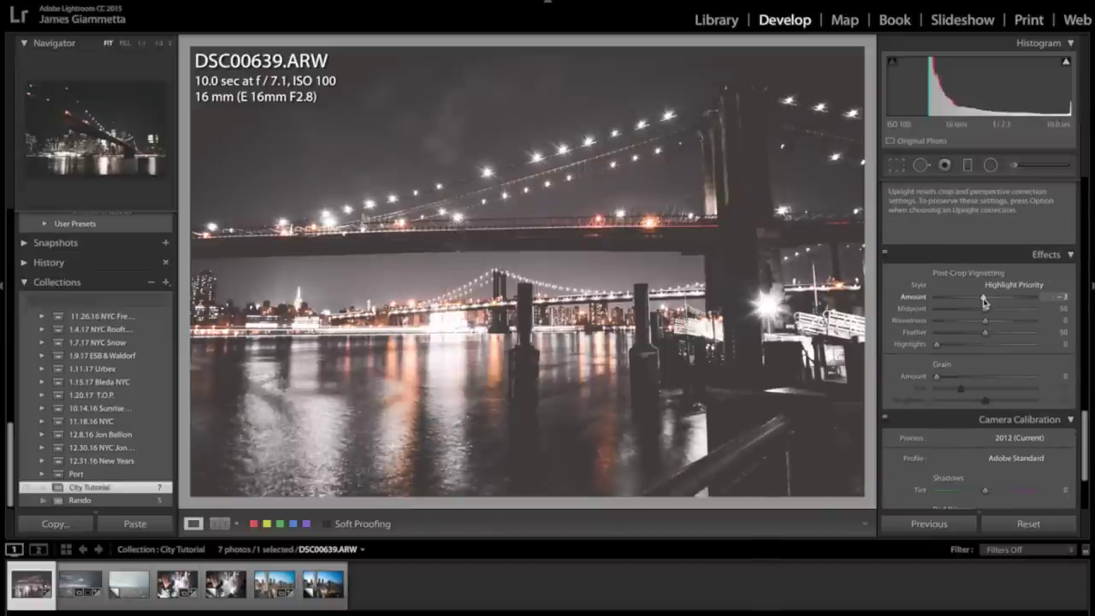
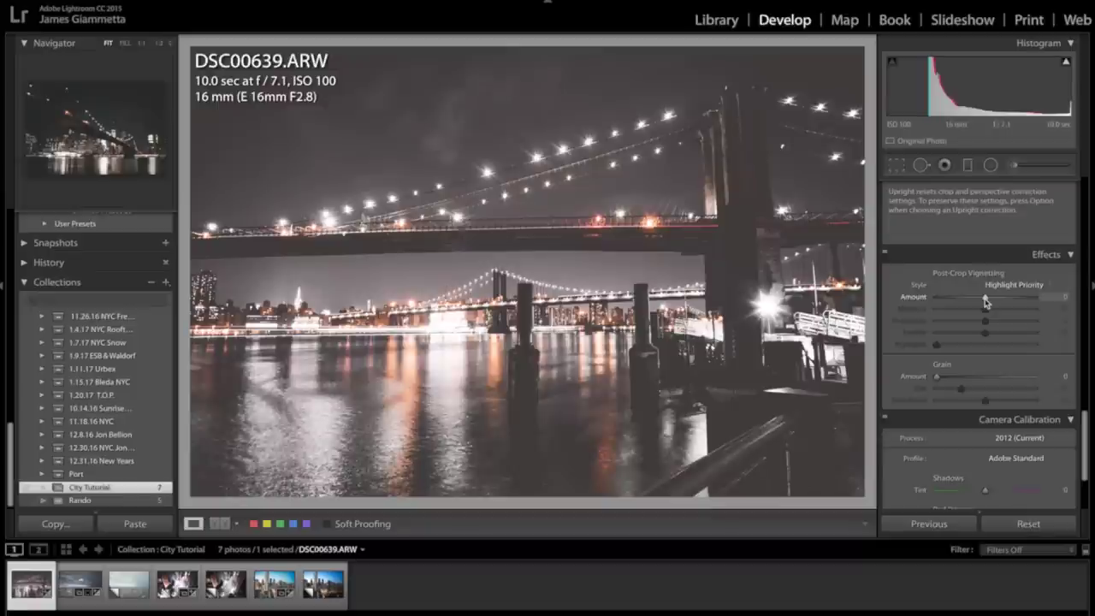
pyautogui.click(898, 166)
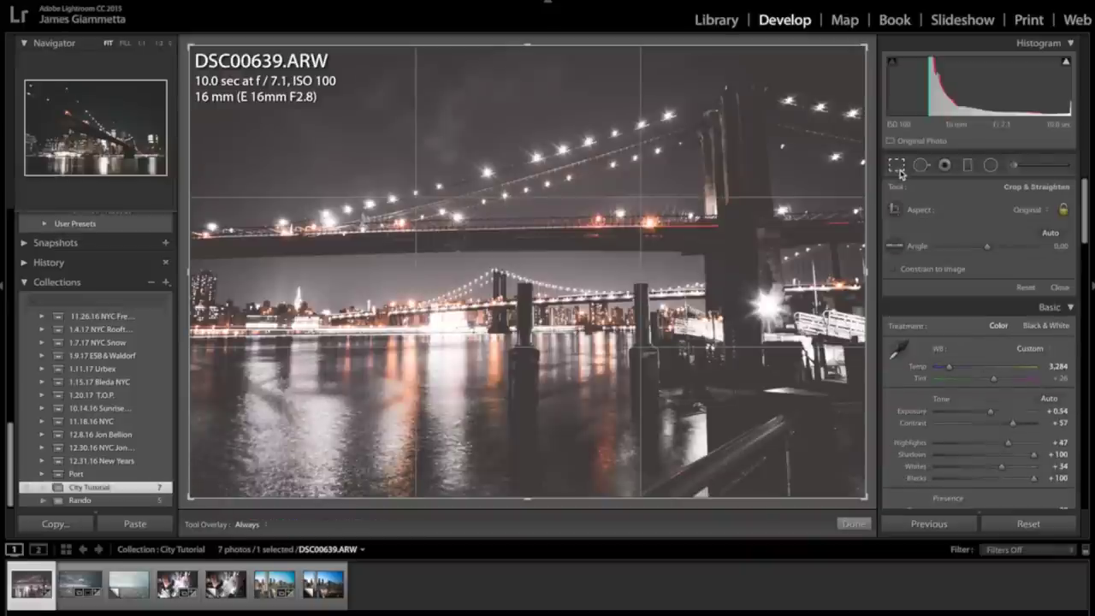
pyautogui.click(898, 167)
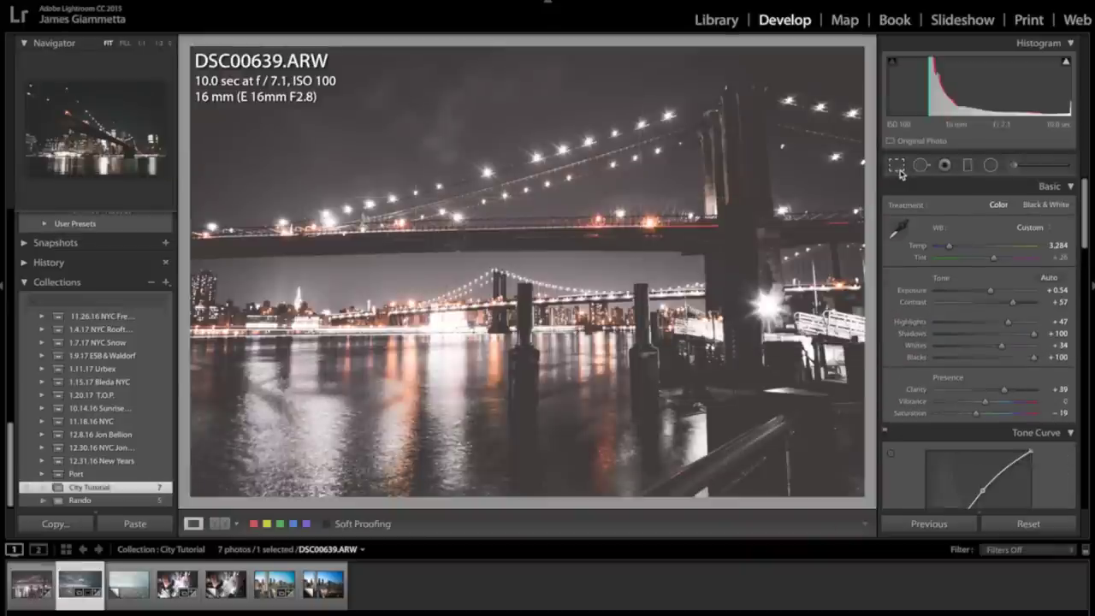
# Step: Switch to the unedited skyline photo _DSC7425.ARW Copy 1 and set Contrast to +65, Highlights to -100 and Shadows to +56
pyautogui.press('Right')
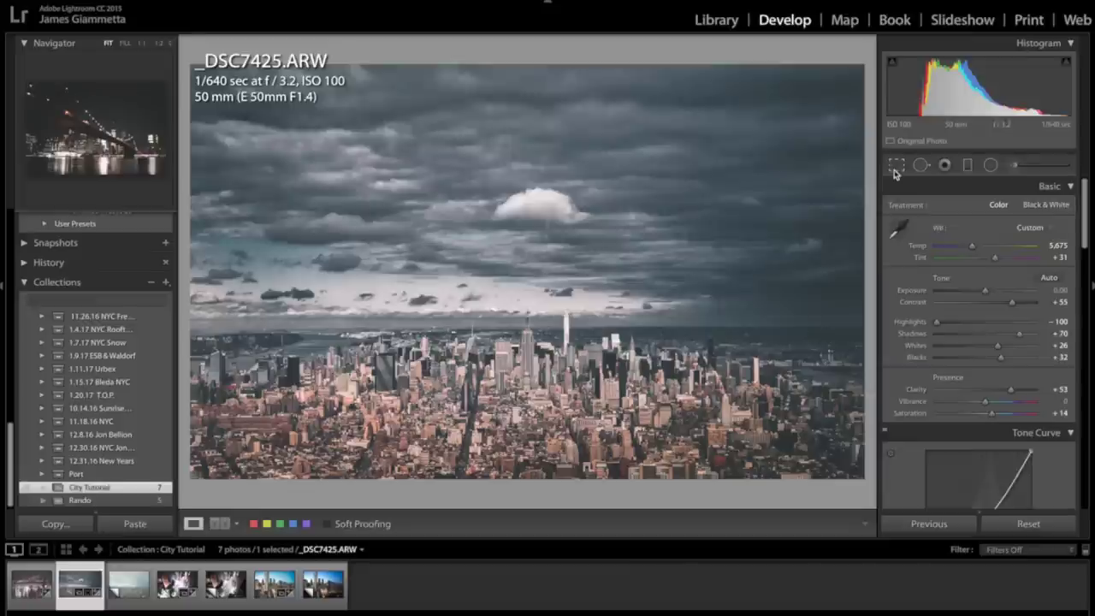
pyautogui.press('Right')
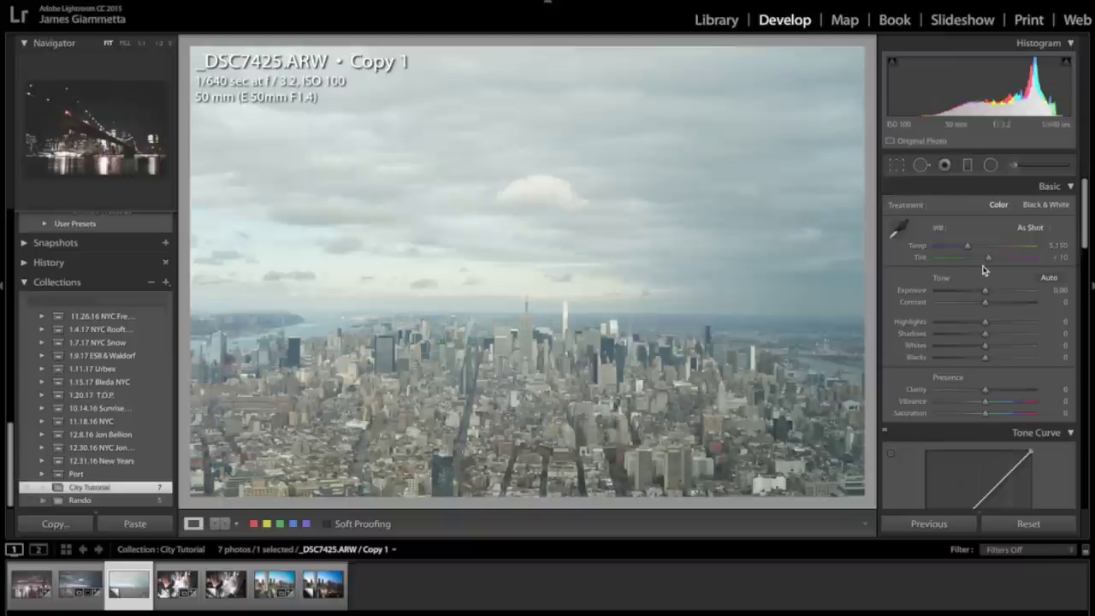
pyautogui.moveTo(985, 302); pyautogui.dragTo(913, 322)
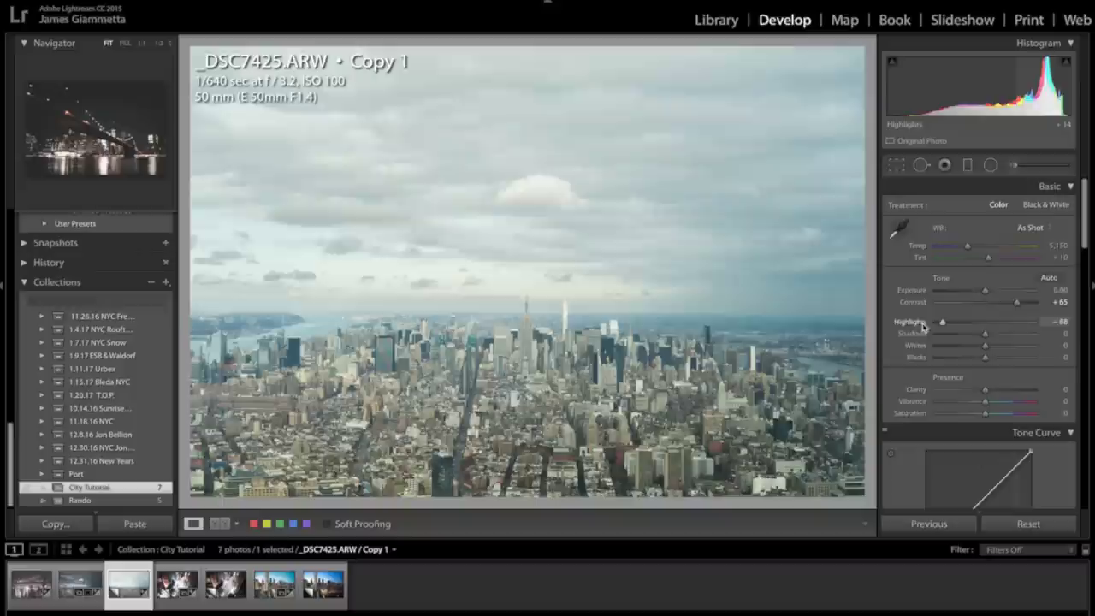
pyautogui.moveTo(1000, 336); pyautogui.dragTo(1016, 337)
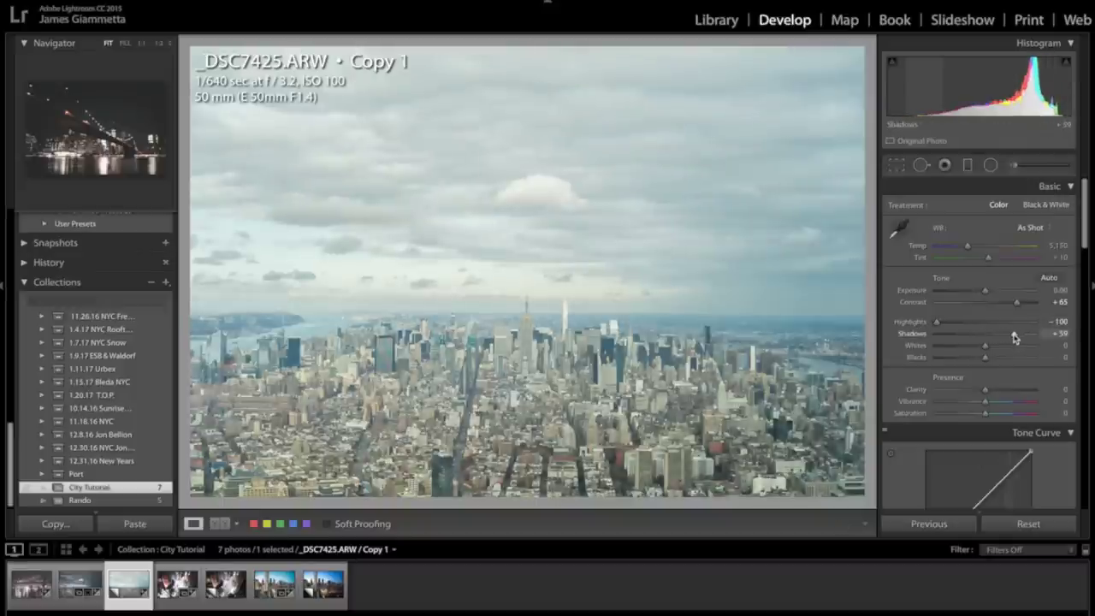
# Step: Set the skyline photo's Whites to +34, Blacks to +24 and Clarity to +37
pyautogui.click(1003, 346)
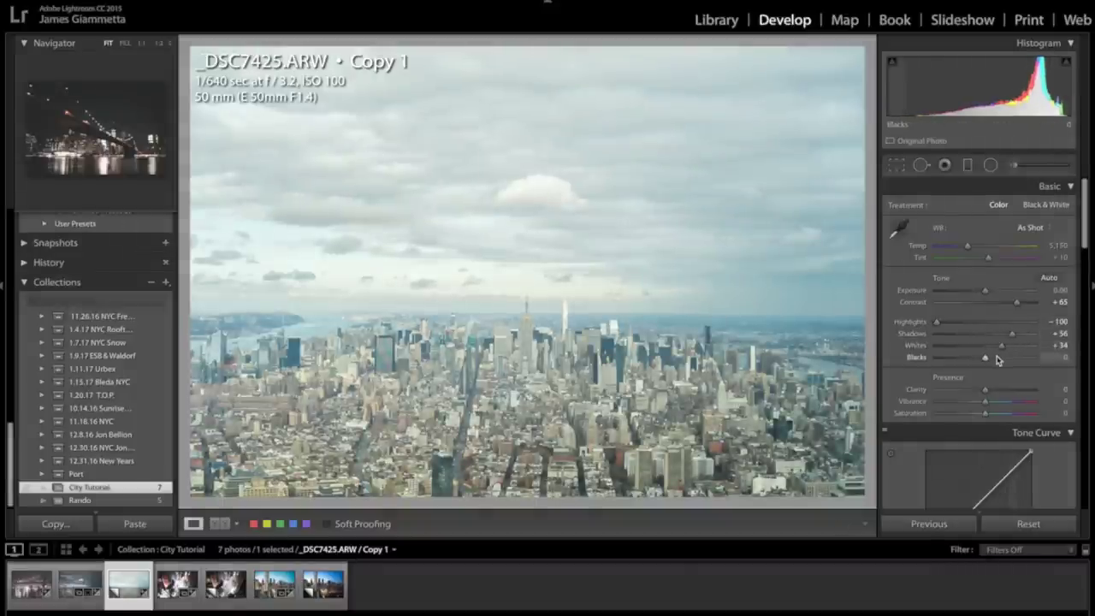
pyautogui.click(998, 358)
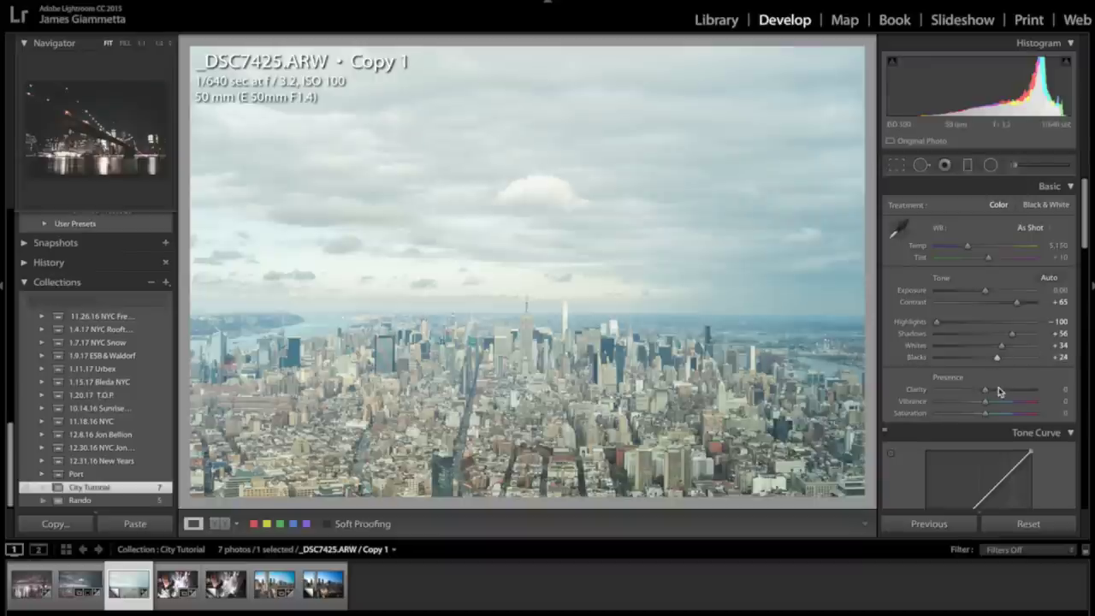
pyautogui.click(1006, 390)
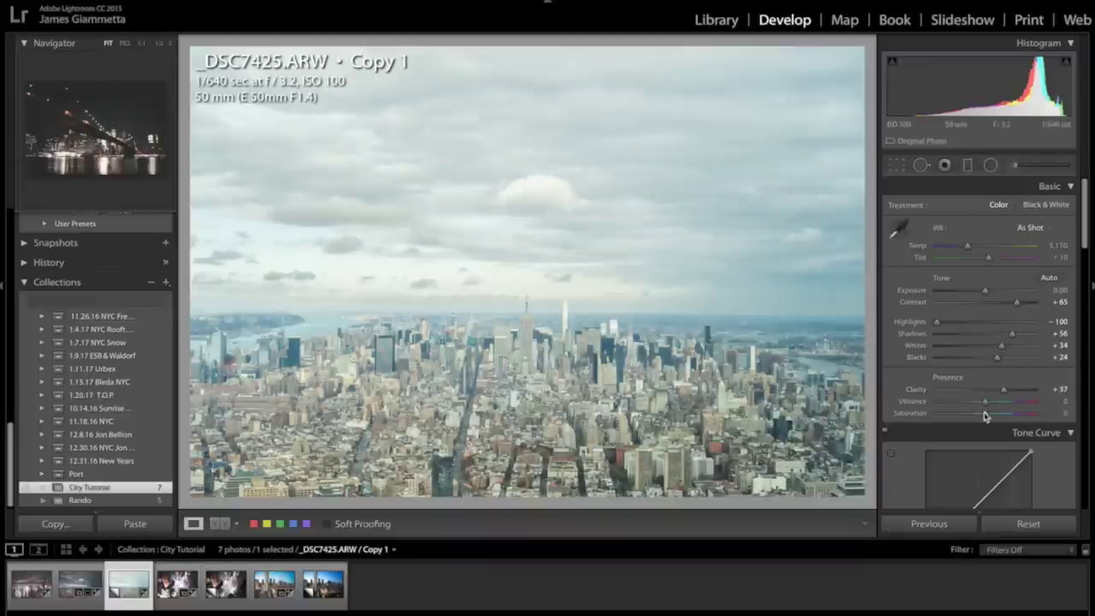
pyautogui.scroll(-5, 984, 412)
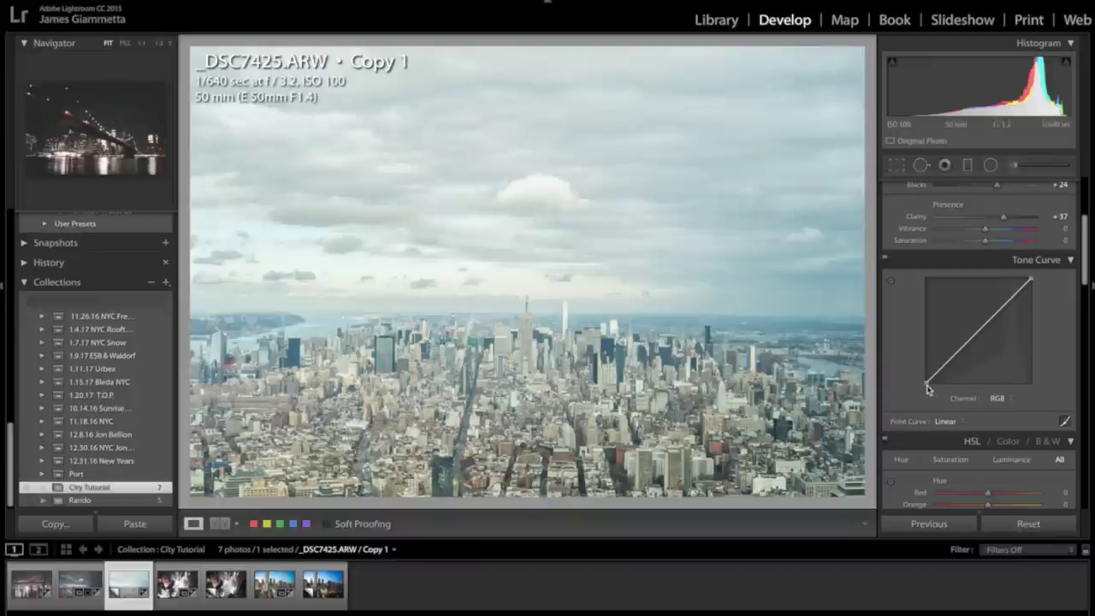
pyautogui.moveTo(926, 382)
pyautogui.mouseDown()
pyautogui.moveTo(949, 351)
pyautogui.moveTo(909, 386)
pyautogui.mouseUp()
pyautogui.click(945, 365)
pyautogui.click(976, 334)
pyautogui.hotkey('ctrl', 'z')
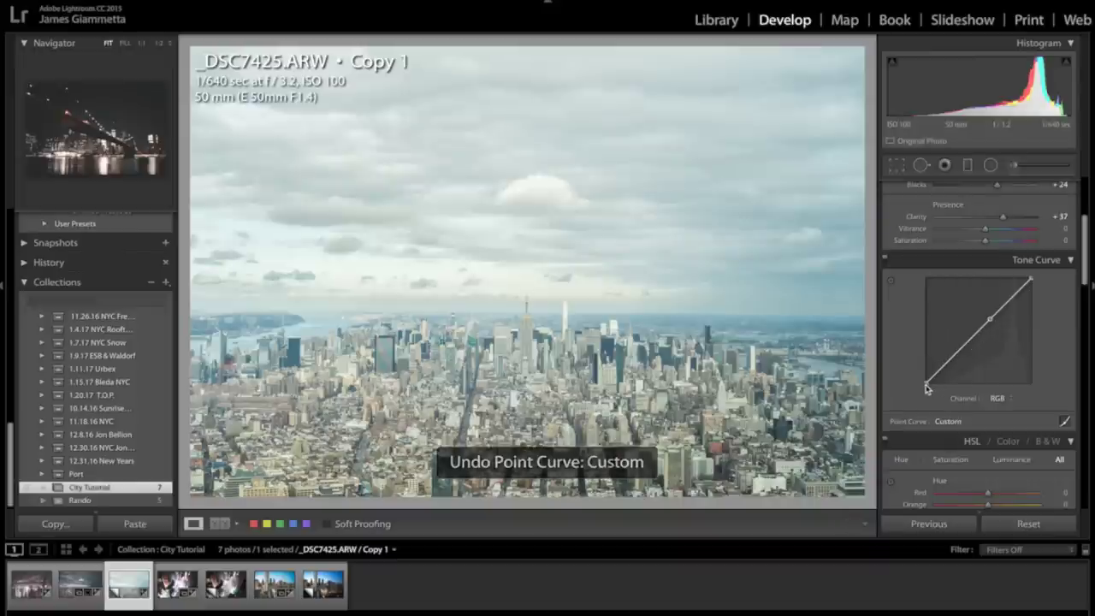
# Step: Reshape the RGB tone curve with a raised, flat shadow end and a midtone point lowered to about 64.3 / 47.1 %
pyautogui.moveTo(932, 382); pyautogui.dragTo(952, 367)
pyautogui.moveTo(994, 317); pyautogui.dragTo(994, 331)
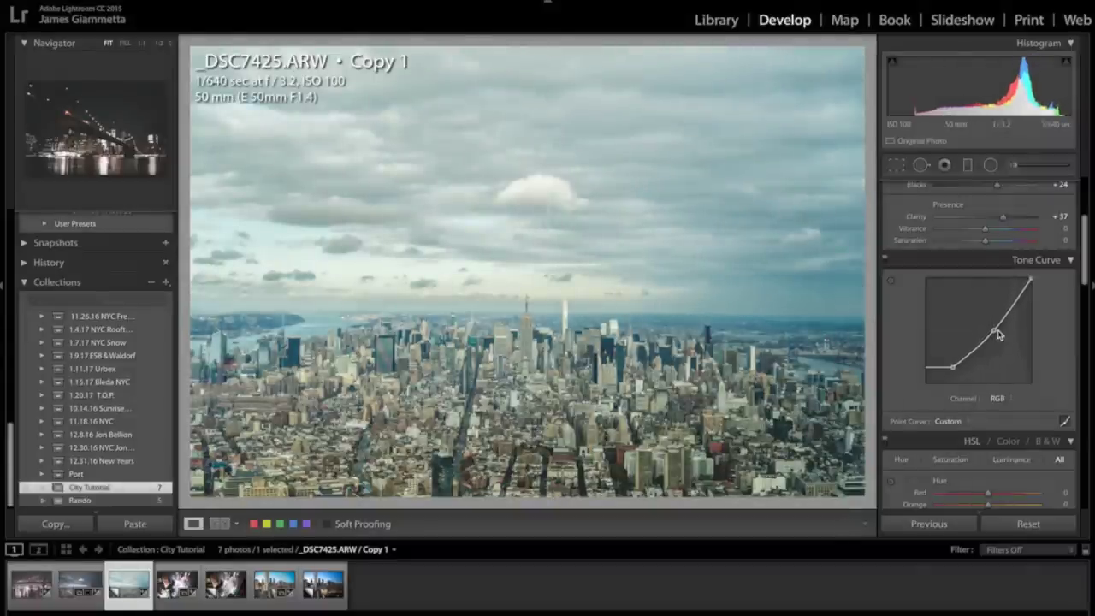
pyautogui.moveTo(995, 331); pyautogui.dragTo(995, 336)
# Step: Warm the skyline photo's white balance to a temperature of 5,363 and a tint of +17
pyautogui.scroll(-3, 996, 336)
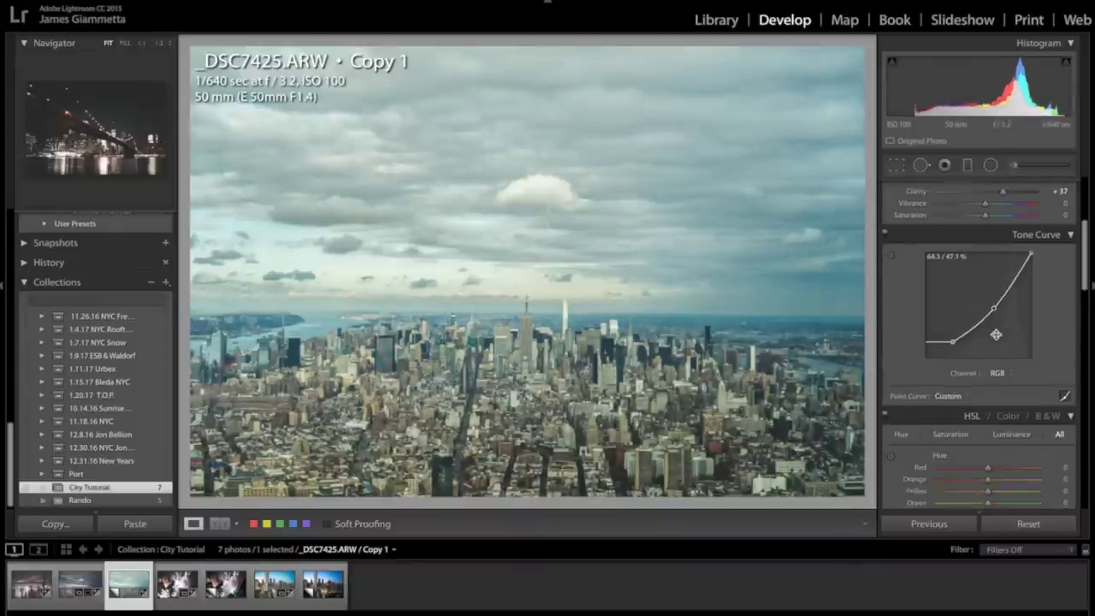
pyautogui.scroll(6, 996, 334)
pyautogui.scroll(-1, 984, 266)
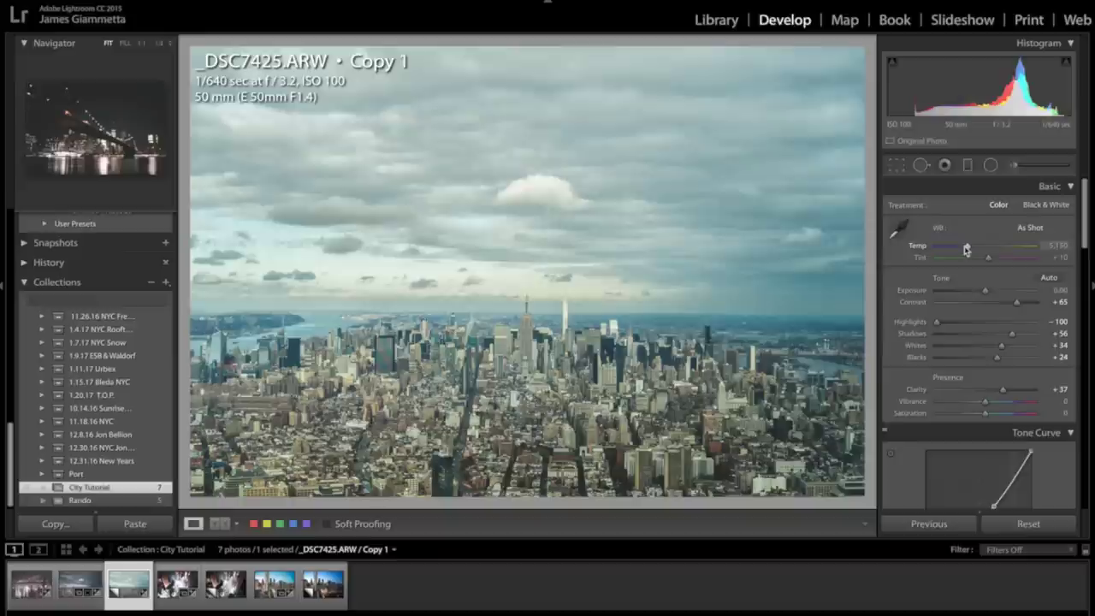
pyautogui.moveTo(965, 248); pyautogui.dragTo(966, 248)
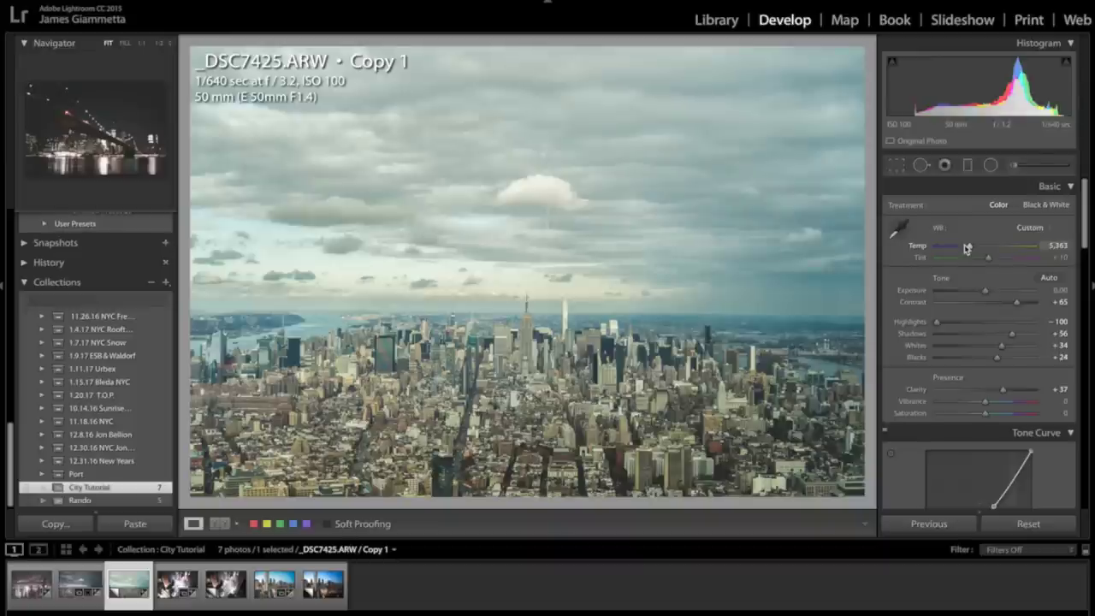
pyautogui.moveTo(990, 259); pyautogui.dragTo(991, 260)
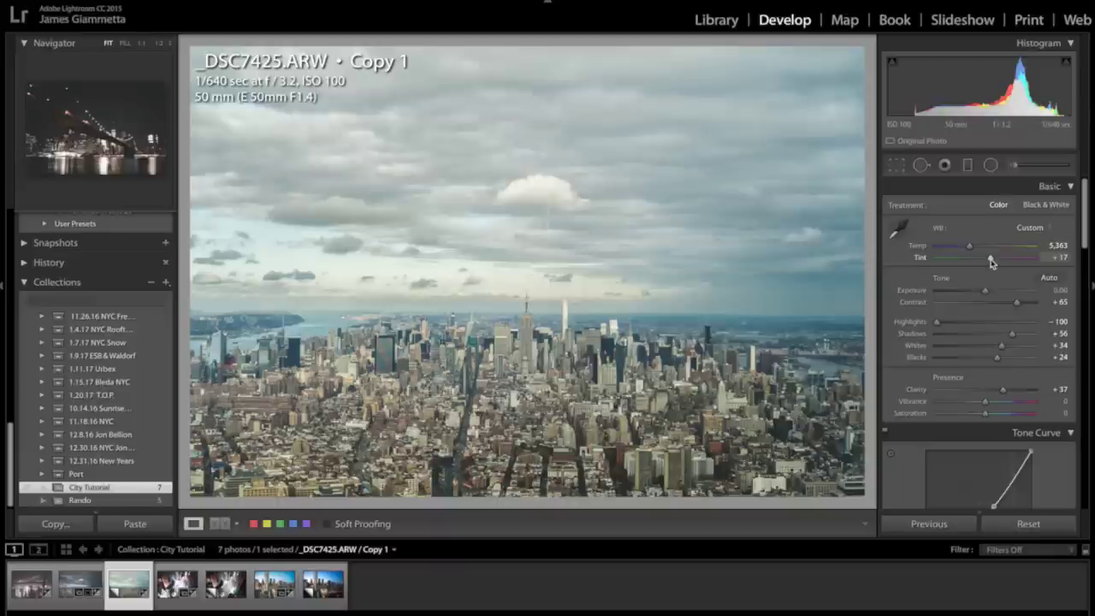
# Step: Shift the HSL hue of Yellow to -46 so the yellows turn more orange
pyautogui.scroll(-4, 990, 263)
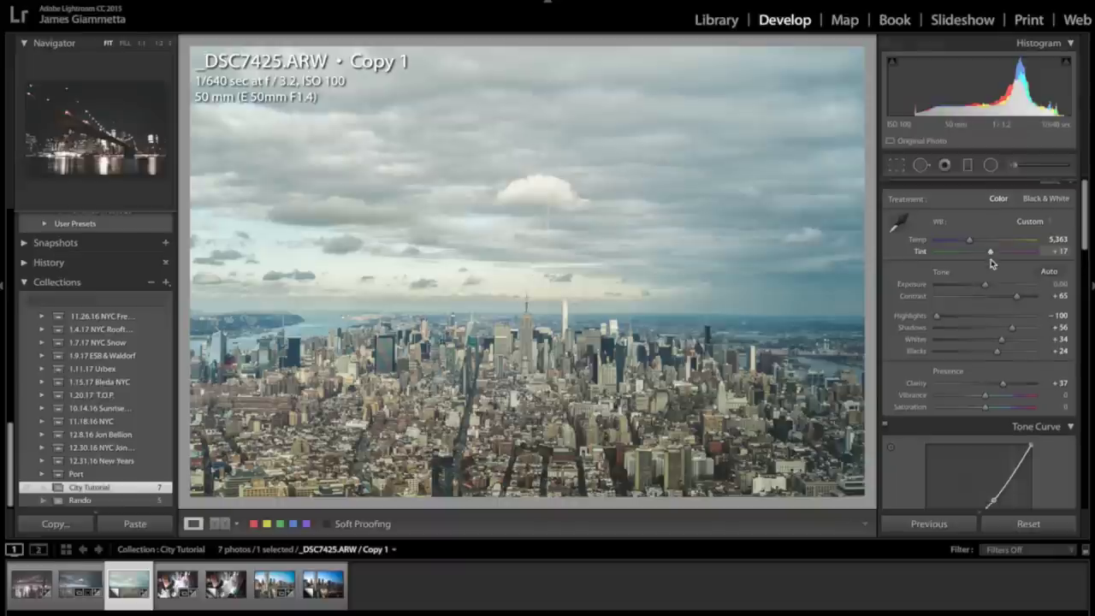
pyautogui.scroll(-5, 991, 262)
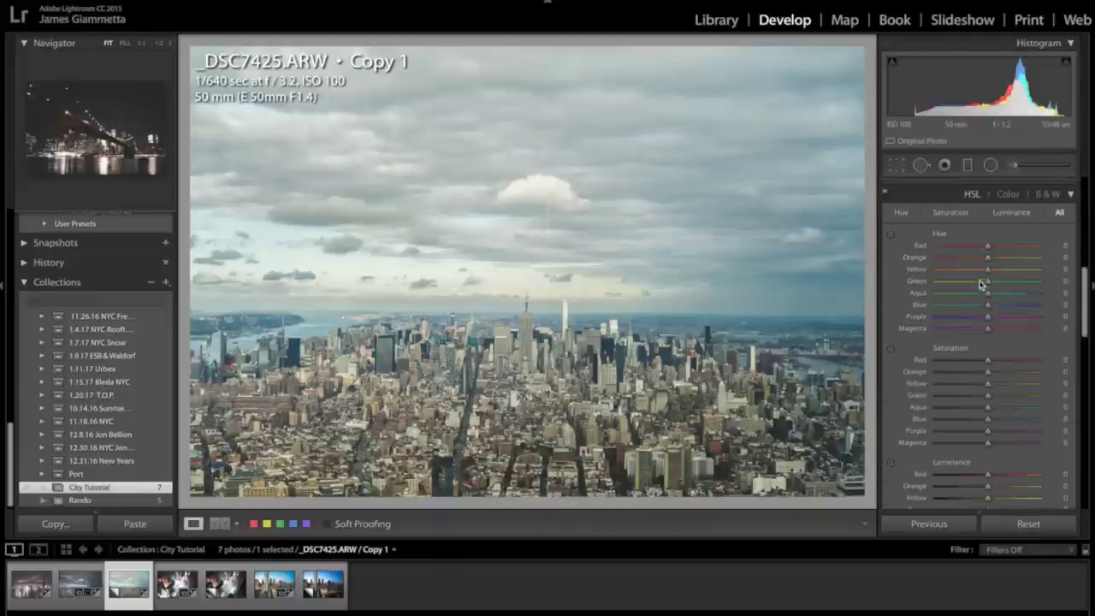
pyautogui.moveTo(988, 269); pyautogui.dragTo(968, 275)
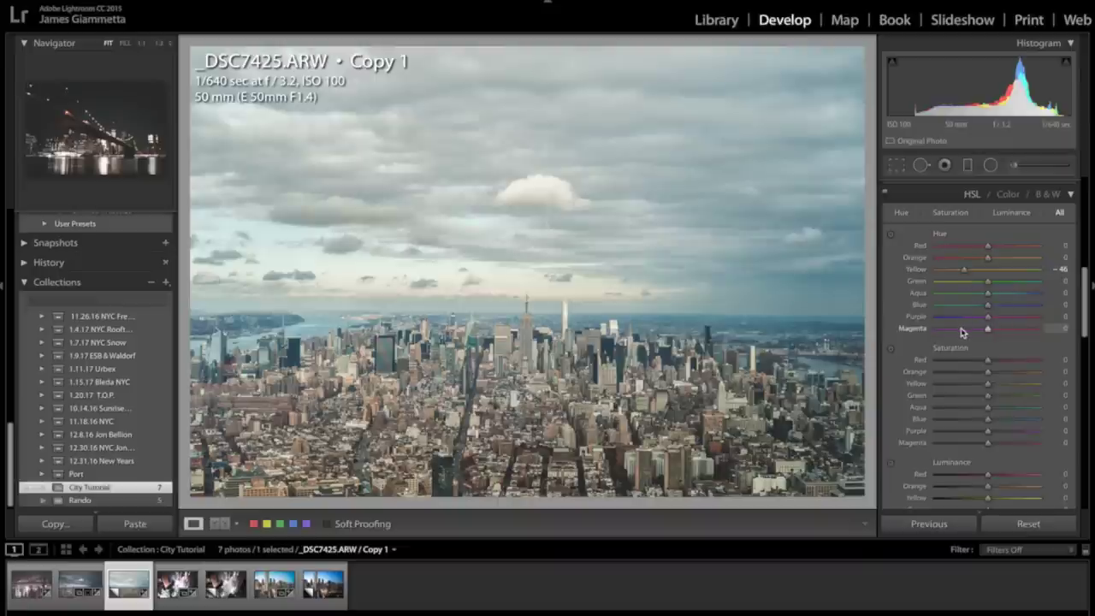
# Step: Darken the sky with HSL luminance values of Aqua -92, Blue -95 and Purple -18, with Green at +3
pyautogui.scroll(-3, 973, 404)
pyautogui.scroll(-1, 973, 408)
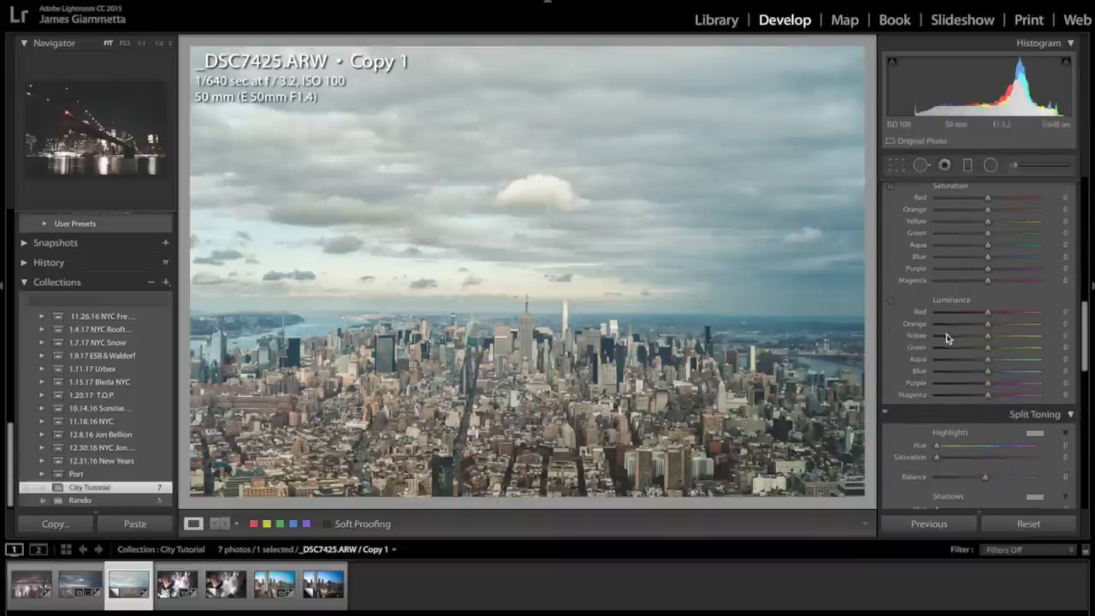
pyautogui.moveTo(964, 371); pyautogui.dragTo(989, 353)
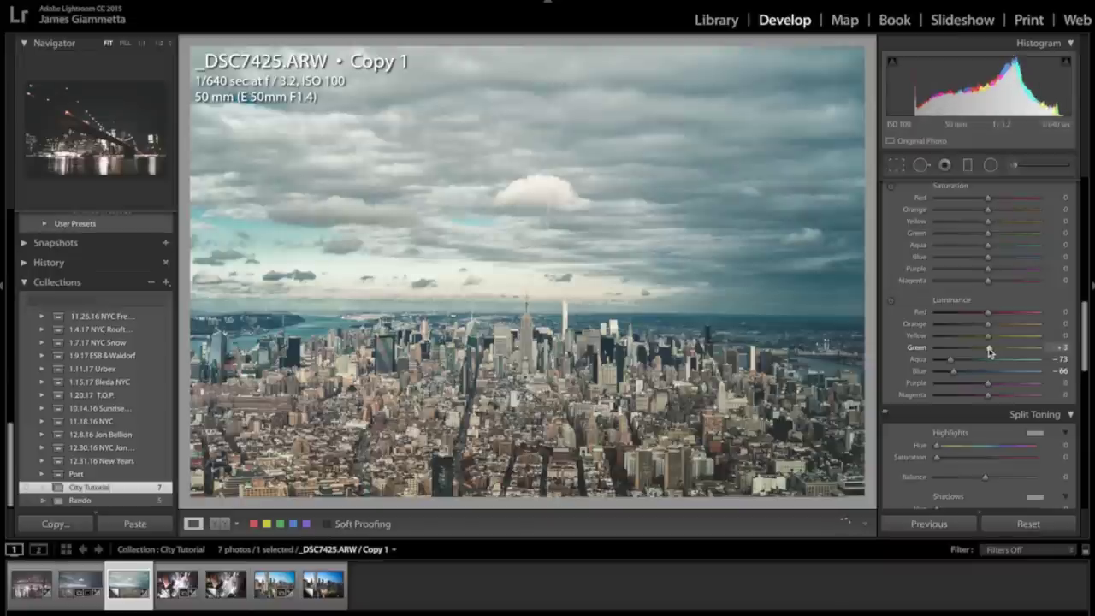
pyautogui.click(956, 385)
pyautogui.moveTo(957, 385); pyautogui.dragTo(943, 361)
# Step: Reduce the HSL saturation of Green to -68, Aqua to -41 and Blue to -12
pyautogui.scroll(3, 965, 336)
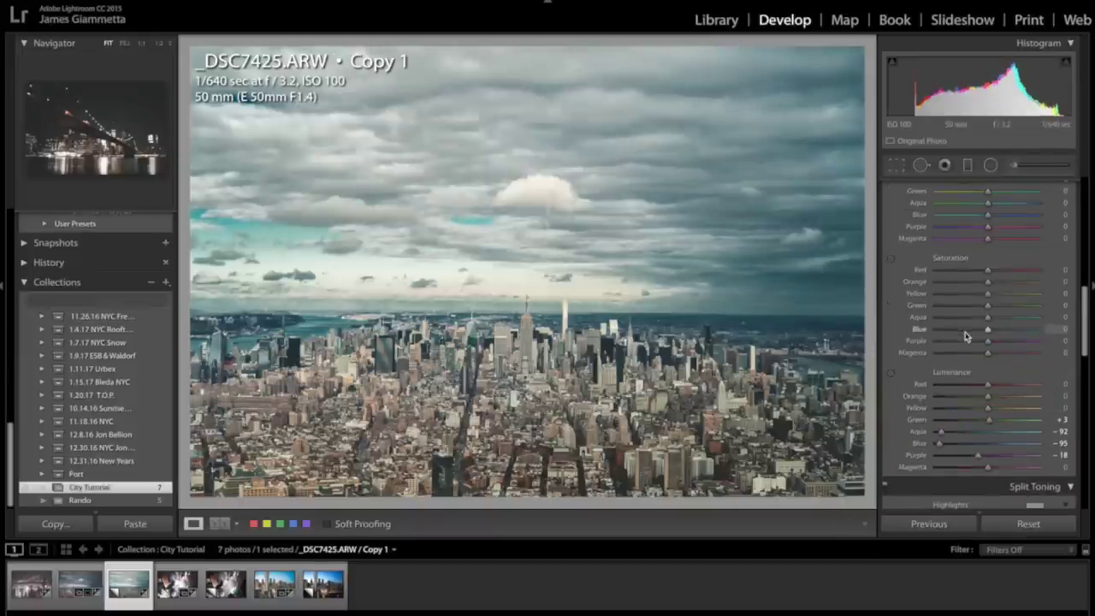
pyautogui.click(946, 317)
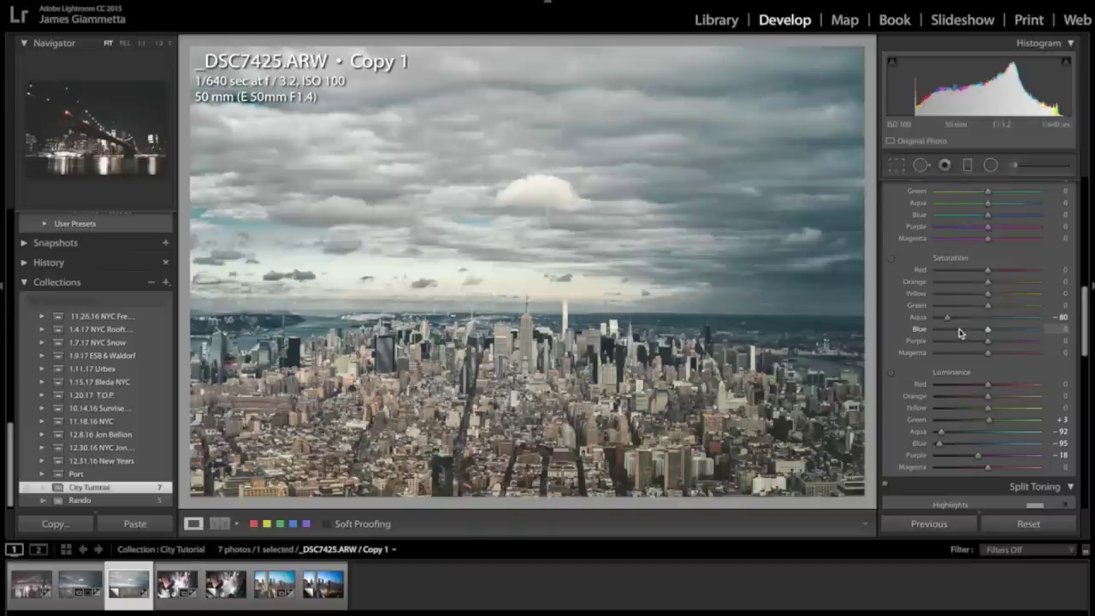
pyautogui.moveTo(962, 332); pyautogui.dragTo(954, 305)
pyautogui.click(971, 318)
# Step: Darken the skyline photo's edges with a post-crop vignette amount of about -11
pyautogui.scroll(-10, 985, 325)
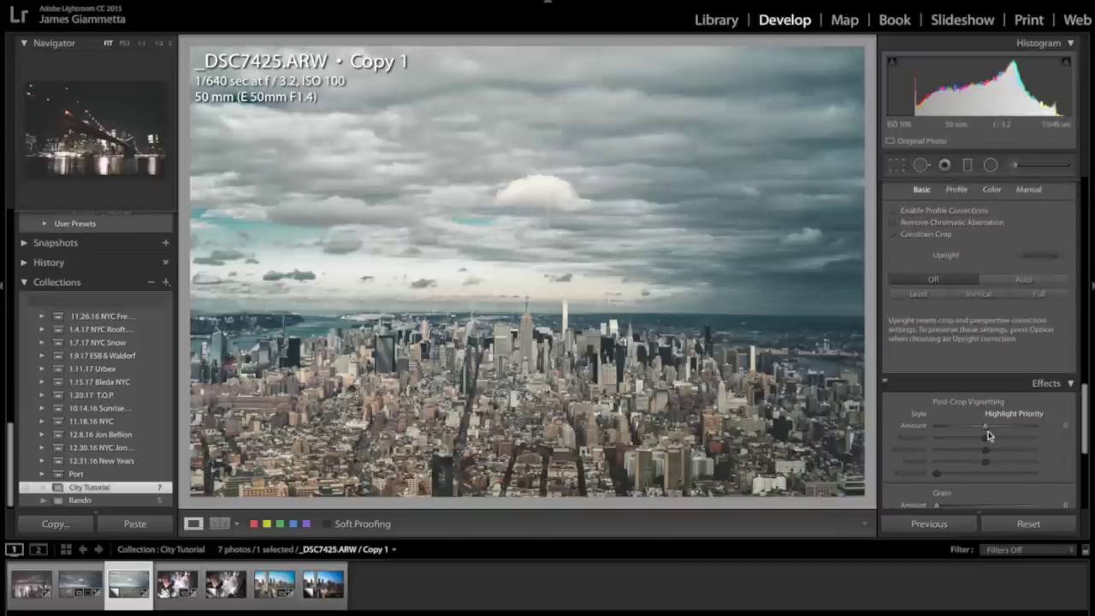
pyautogui.moveTo(985, 426); pyautogui.dragTo(982, 428)
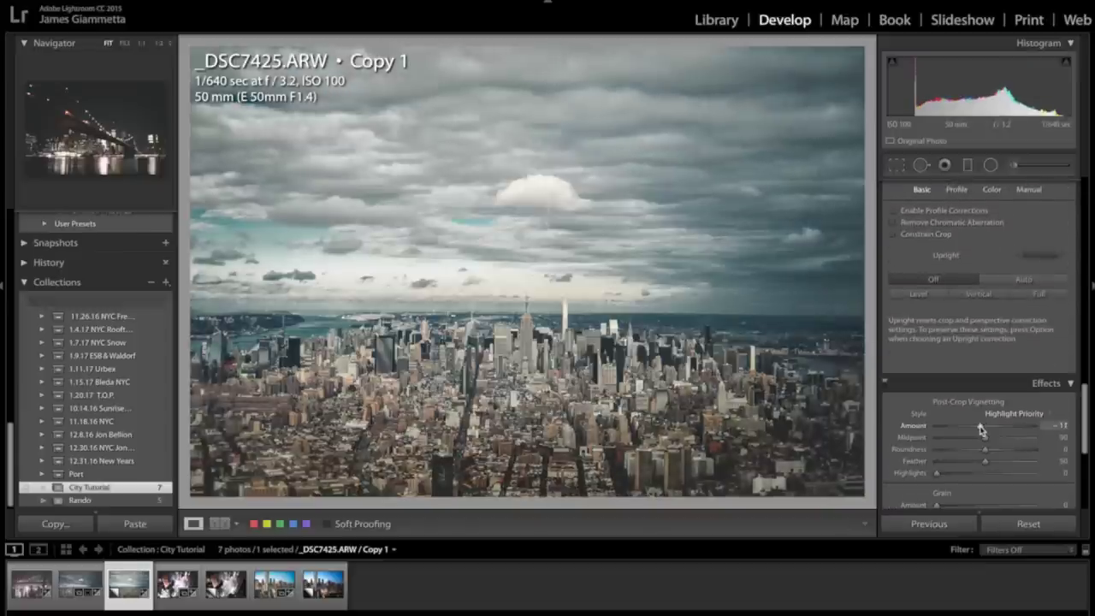
pyautogui.scroll(-6, 984, 432)
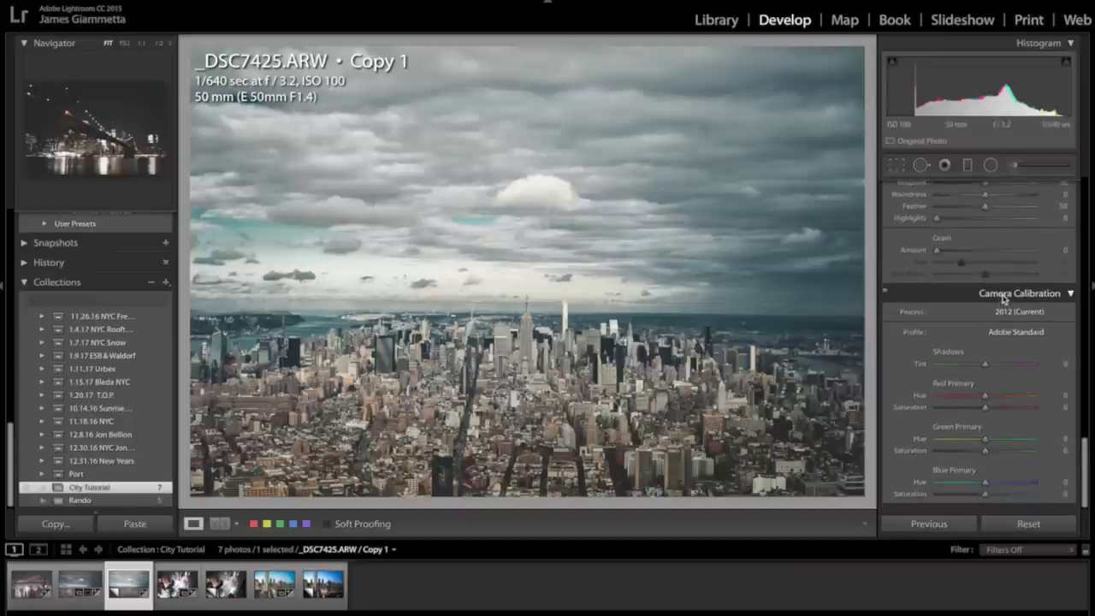
# Step: Add a slight split tone to the skyline photo with highlight saturation 4 and a low shadow saturation
pyautogui.scroll(8, 997, 283)
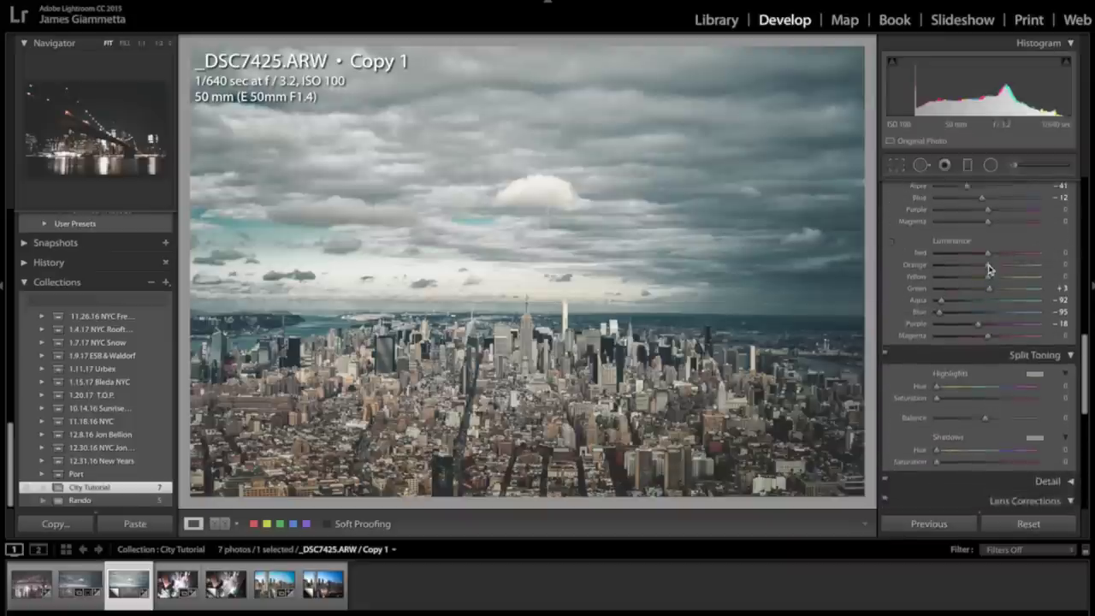
pyautogui.scroll(1, 990, 270)
pyautogui.click(945, 423)
pyautogui.moveTo(941, 423); pyautogui.dragTo(940, 424)
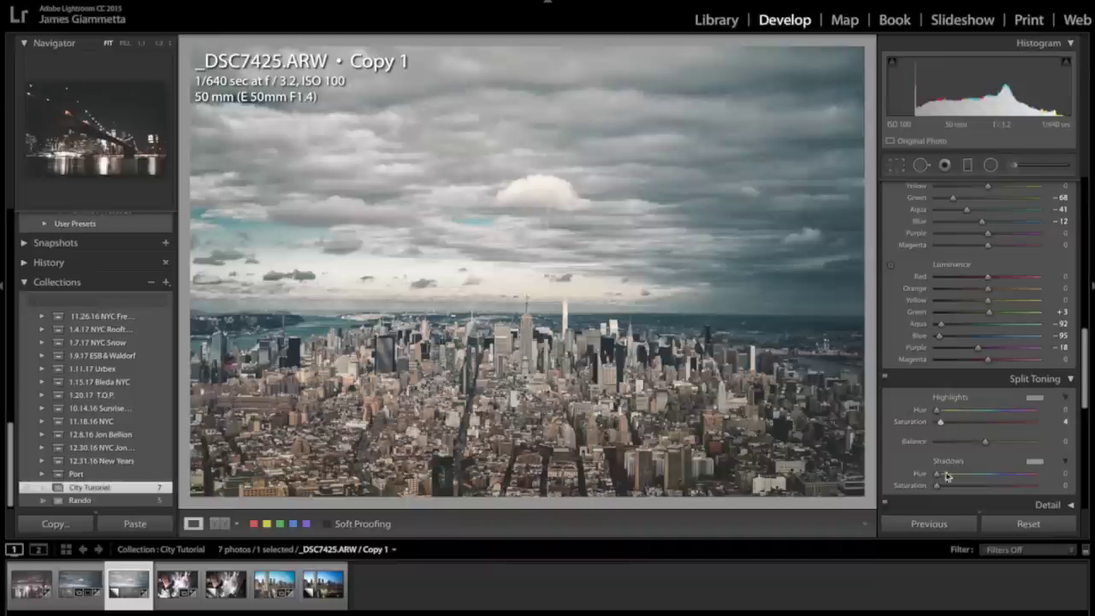
pyautogui.moveTo(946, 486); pyautogui.dragTo(941, 490)
pyautogui.scroll(2, 977, 338)
pyautogui.scroll(7, 977, 338)
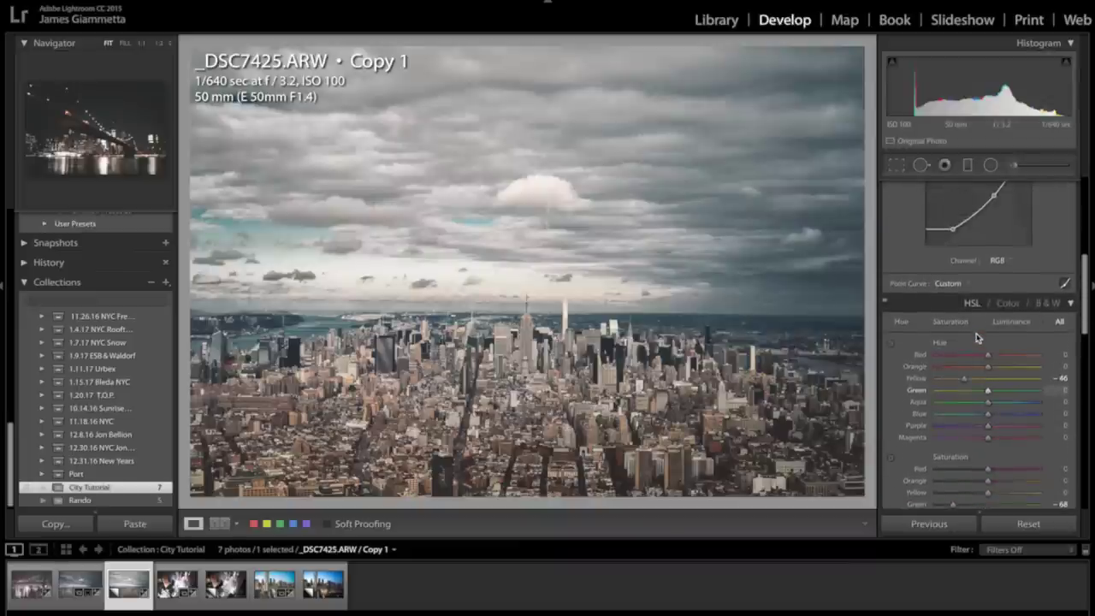
# Step: Compare the edited virtual copy of the skyline photo with the earlier edit of _DSC7425.ARW
pyautogui.moveTo(973, 417); pyautogui.dragTo(986, 418)
pyautogui.scroll(5, 986, 417)
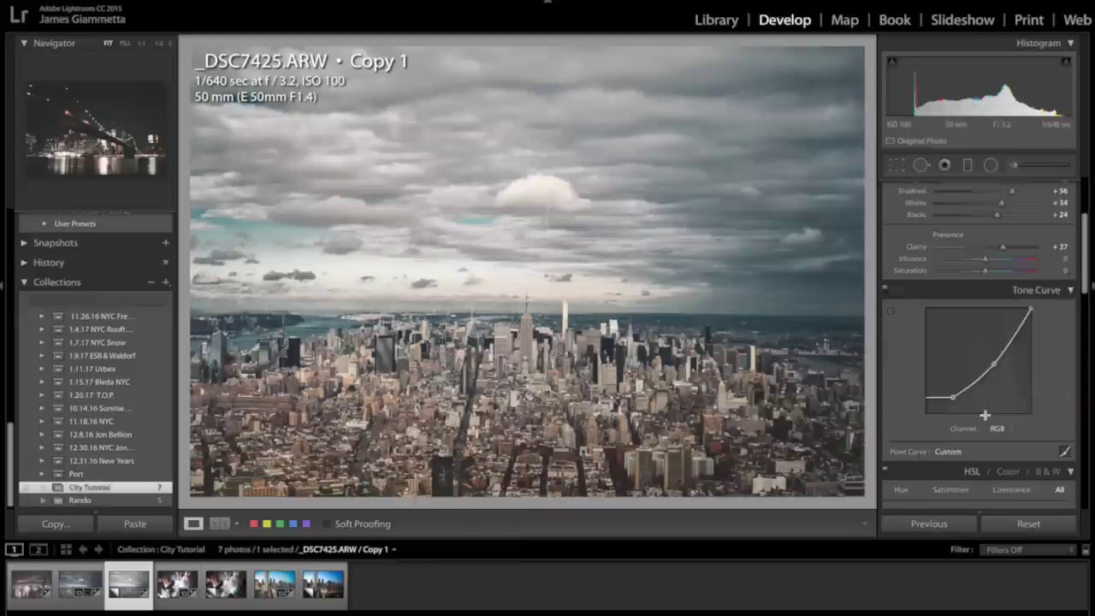
pyautogui.scroll(3, 985, 416)
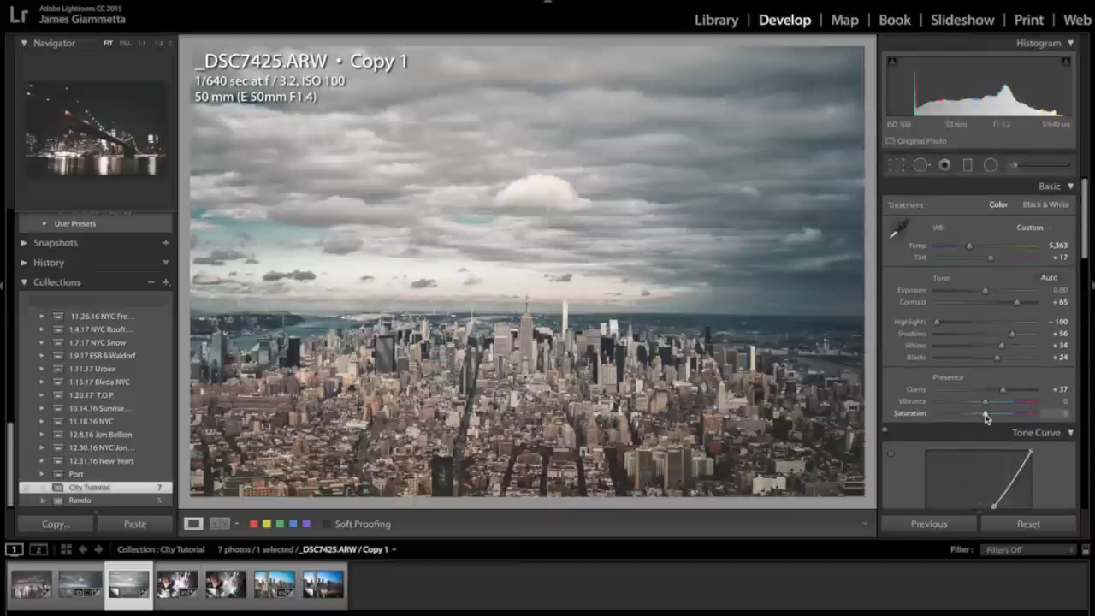
pyautogui.click(81, 575)
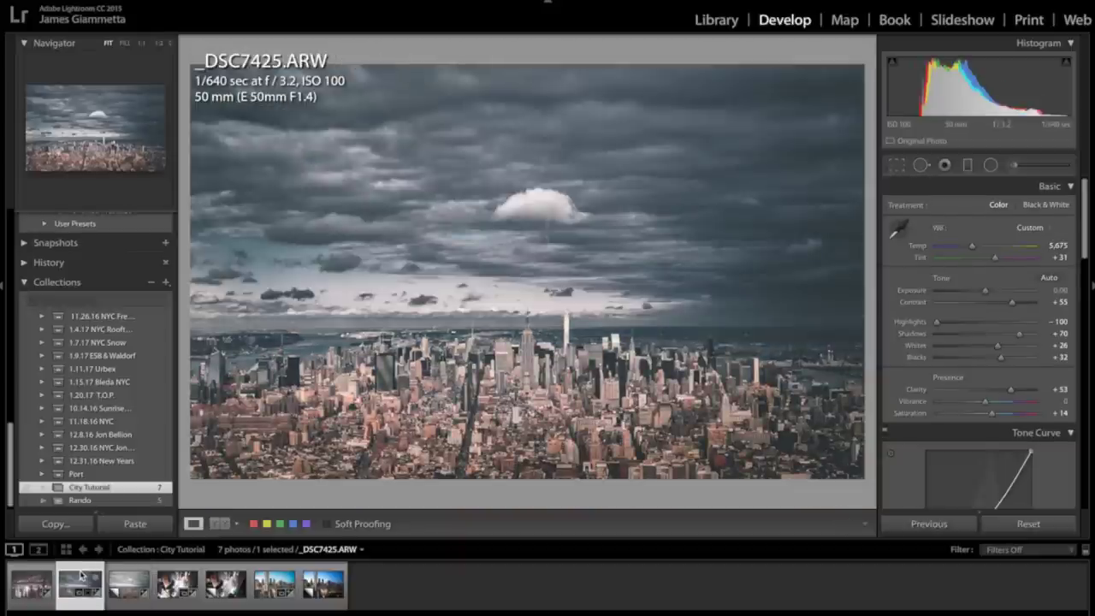
pyautogui.click(121, 584)
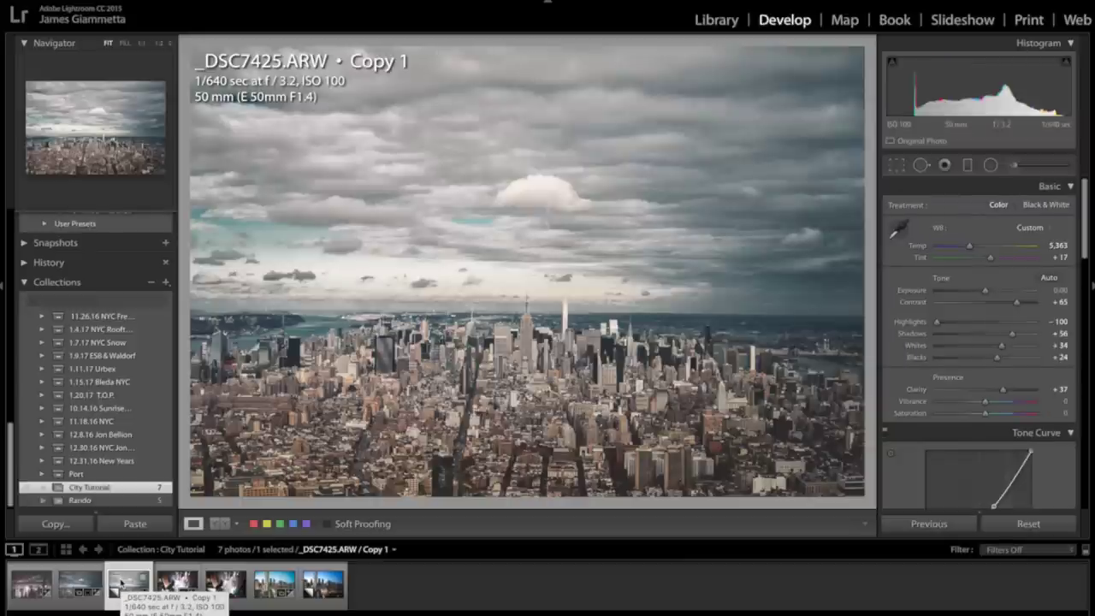
# Step: Set up an adjustment brush with exposure -0.72, contrast 64, highlights -47, clarity 42, saturation -24 and size 37
pyautogui.click(1015, 161)
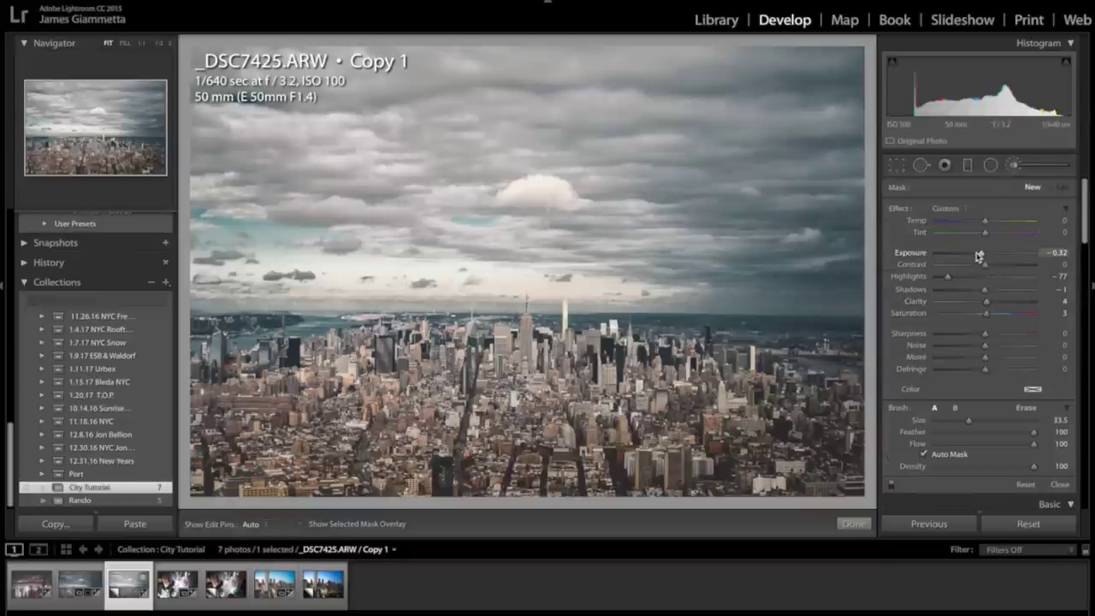
pyautogui.moveTo(947, 277); pyautogui.dragTo(1016, 264)
pyautogui.moveTo(987, 313)
pyautogui.mouseDown()
pyautogui.moveTo(973, 314)
pyautogui.moveTo(1005, 301)
pyautogui.mouseUp()
pyautogui.moveTo(969, 420); pyautogui.dragTo(972, 423)
# Step: Paint the adjustment brush over the whole cloudy sky above the skyline to darken it
pyautogui.press('h')
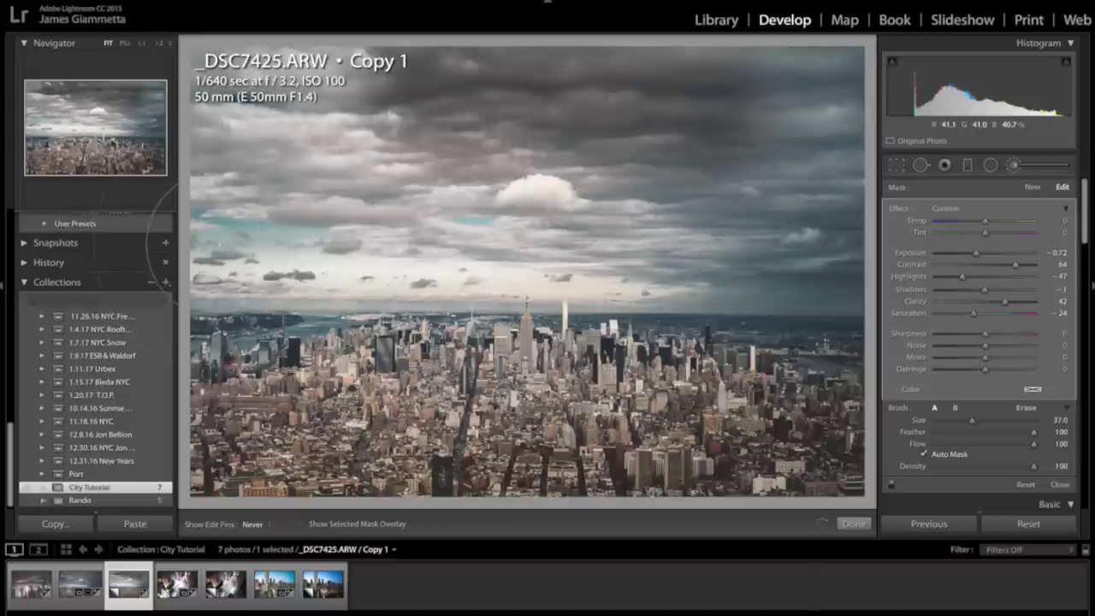
pyautogui.press('h')
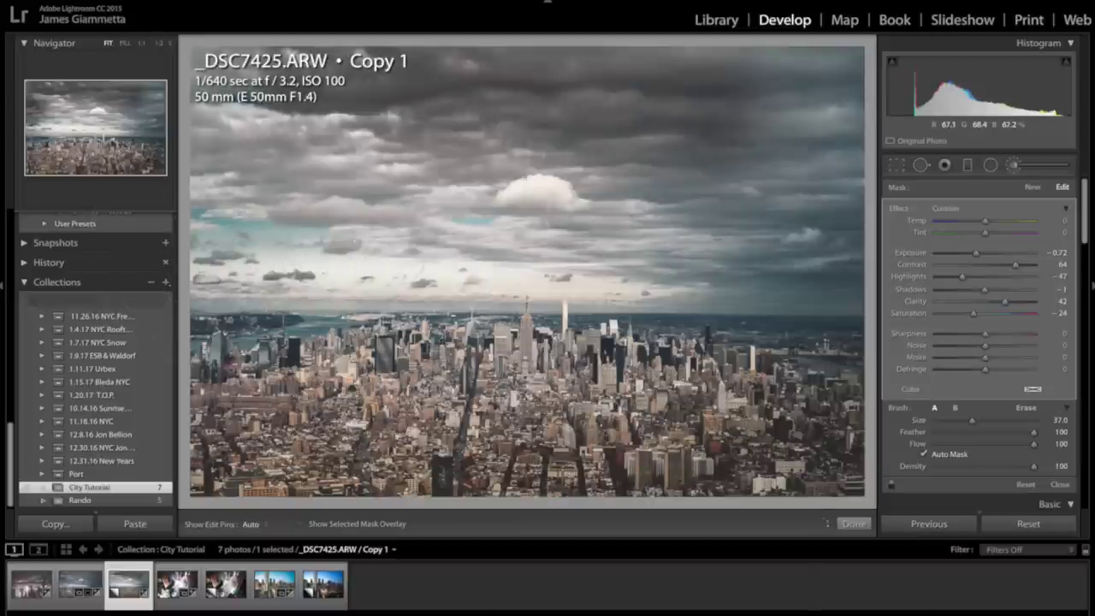
pyautogui.press('h')
pyautogui.press('h')
pyautogui.press('h')
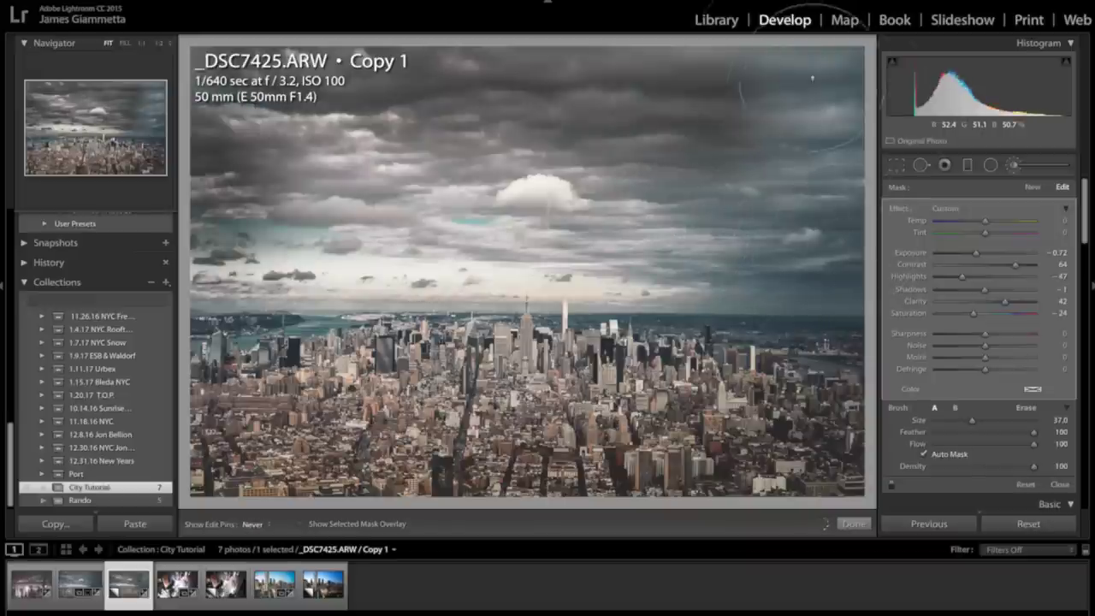
pyautogui.press('h')
pyautogui.moveTo(835, 116)
pyautogui.mouseDown()
pyautogui.moveTo(557, 223)
pyautogui.moveTo(770, 171)
pyautogui.moveTo(833, 114)
pyautogui.mouseUp()
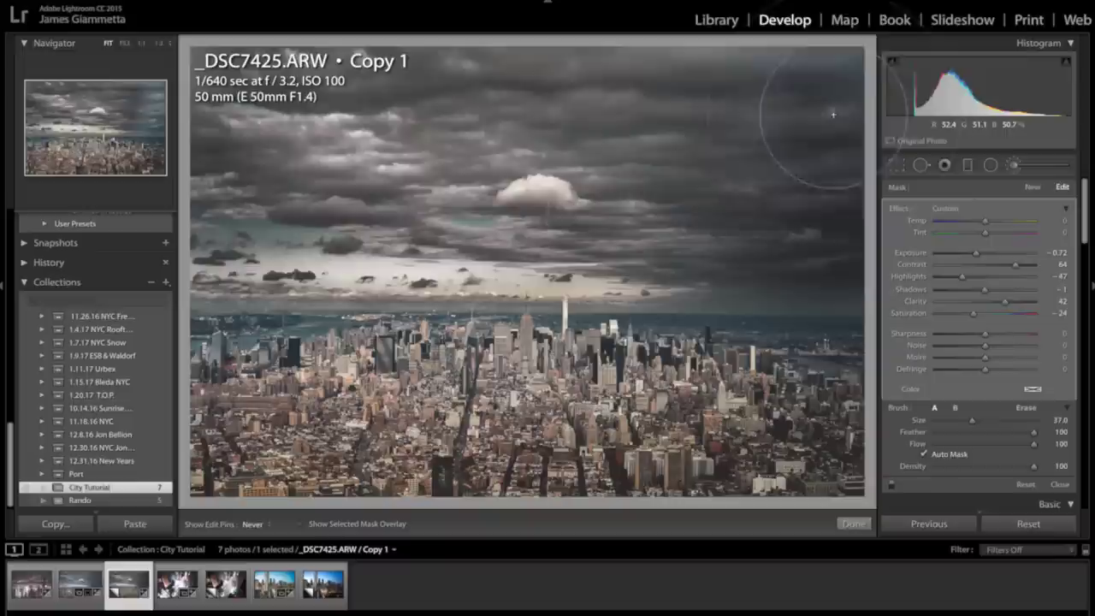
pyautogui.press('h')
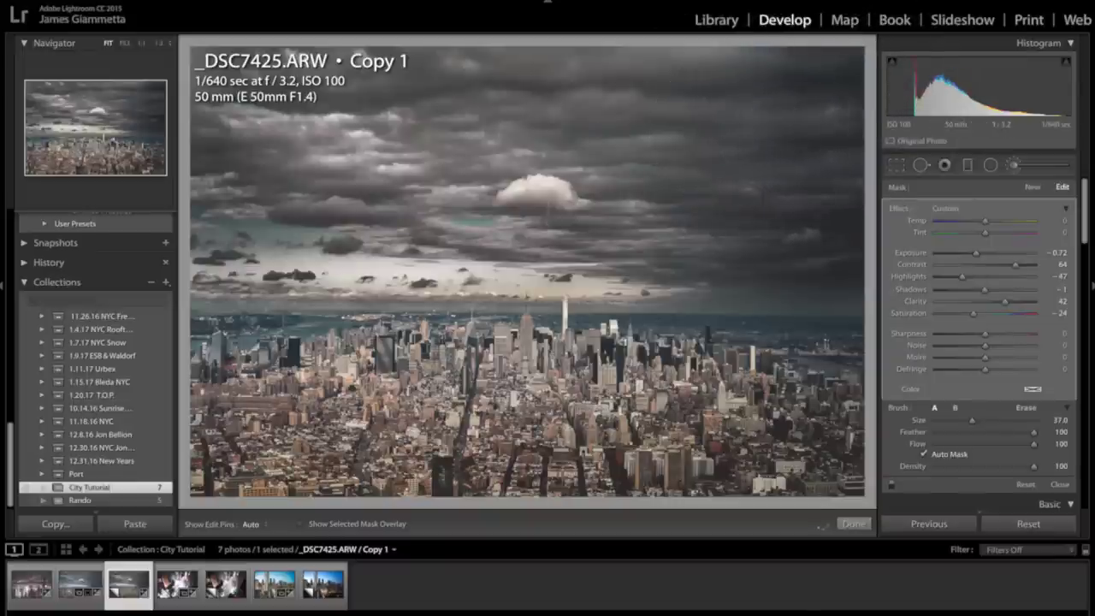
# Step: Refine the sky brush mask to temperature -11, saturation -52 and exposure about -0.29, and close the brush
pyautogui.moveTo(985, 221)
pyautogui.mouseDown()
pyautogui.moveTo(965, 220)
pyautogui.moveTo(980, 223)
pyautogui.mouseUp()
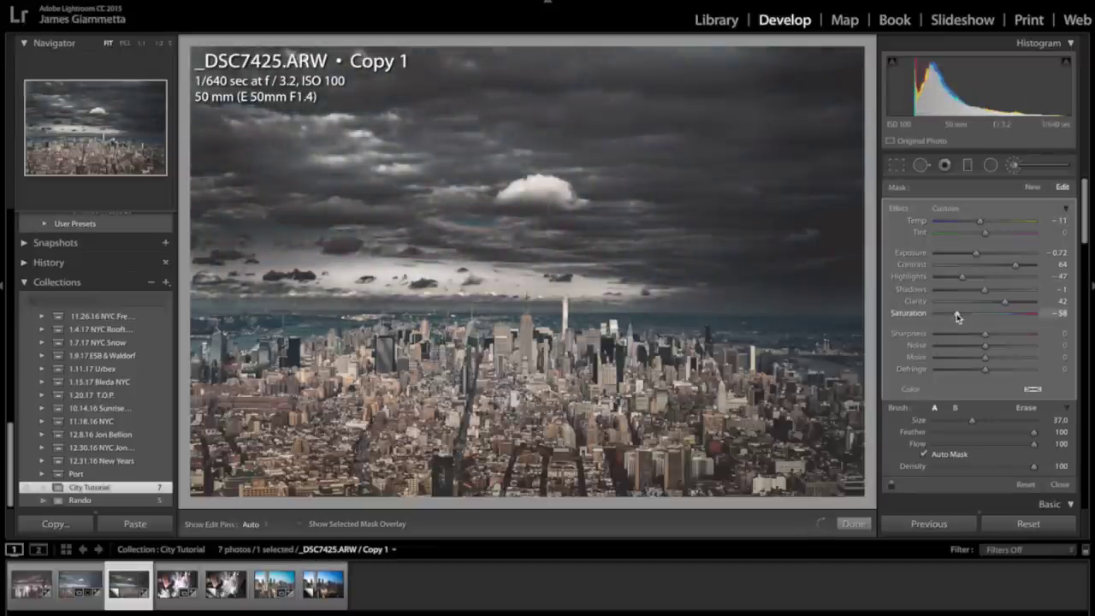
pyautogui.moveTo(960, 317); pyautogui.dragTo(961, 316)
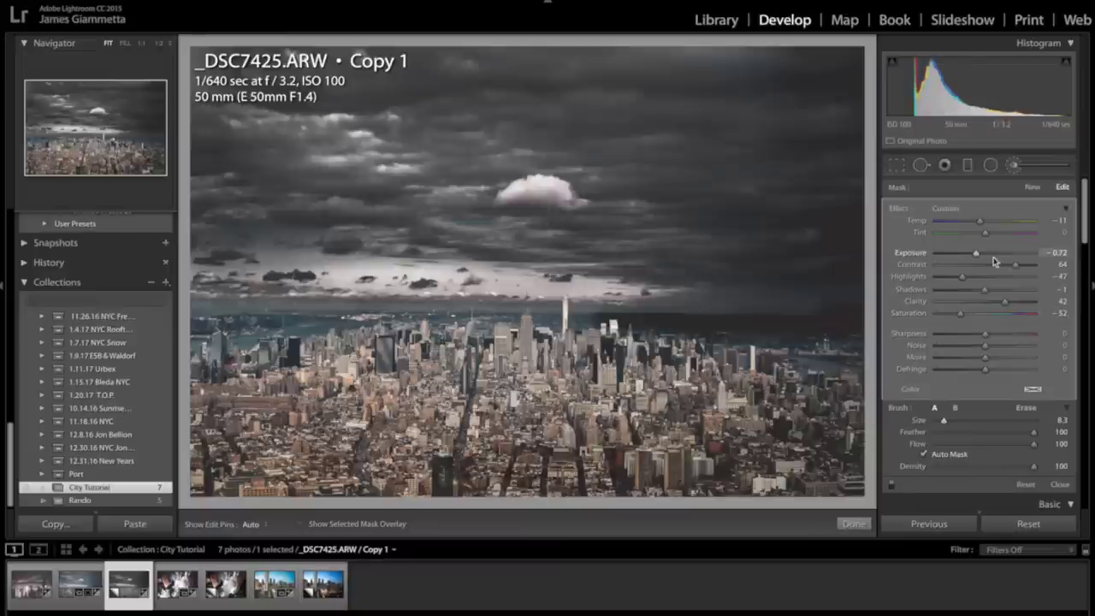
pyautogui.moveTo(981, 258); pyautogui.dragTo(980, 257)
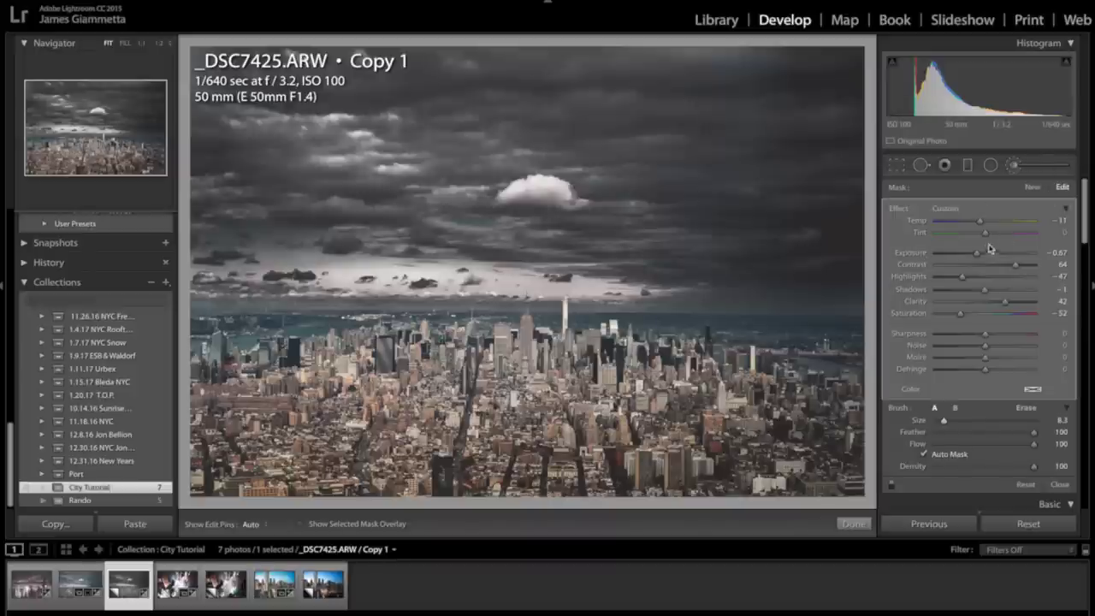
pyautogui.moveTo(978, 257); pyautogui.dragTo(981, 259)
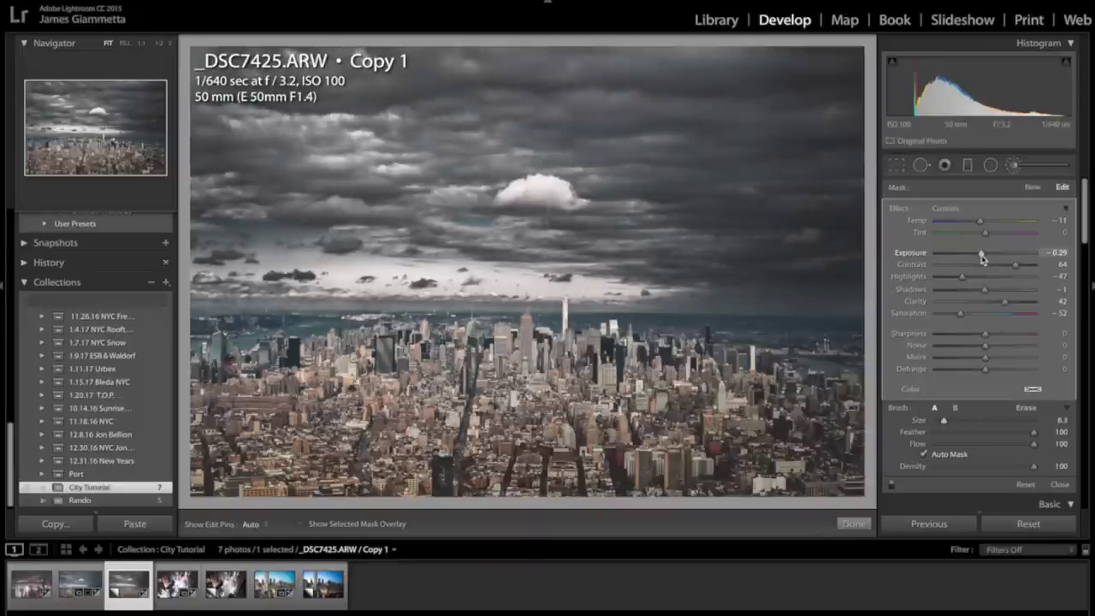
pyautogui.click(1012, 167)
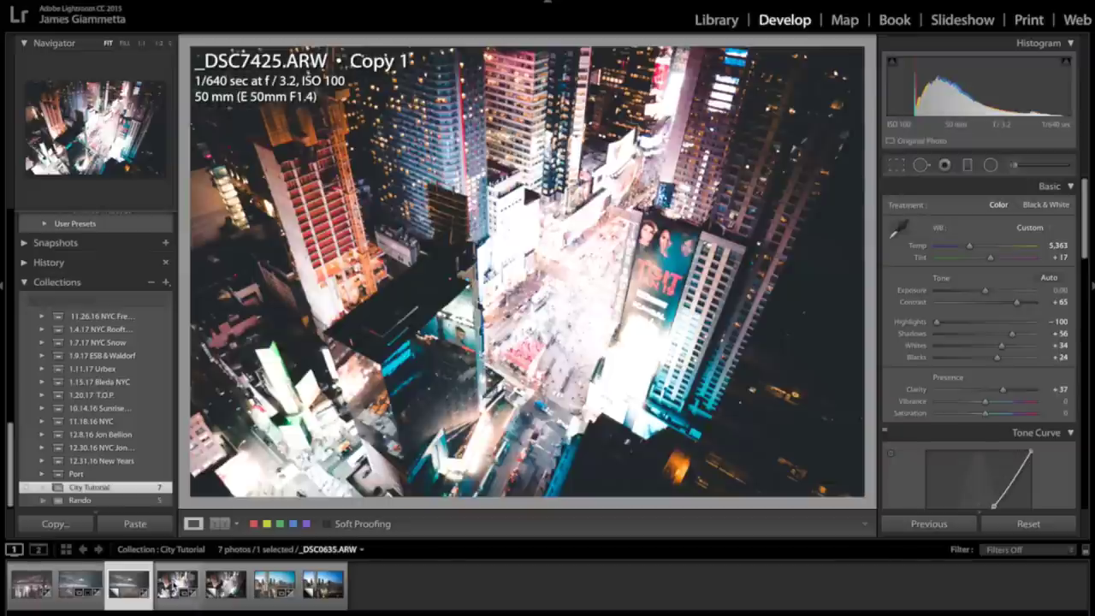
# Step: Create a virtual copy of the night street photo _DSC0635.ARW and reset its develop settings
pyautogui.click(177, 584)
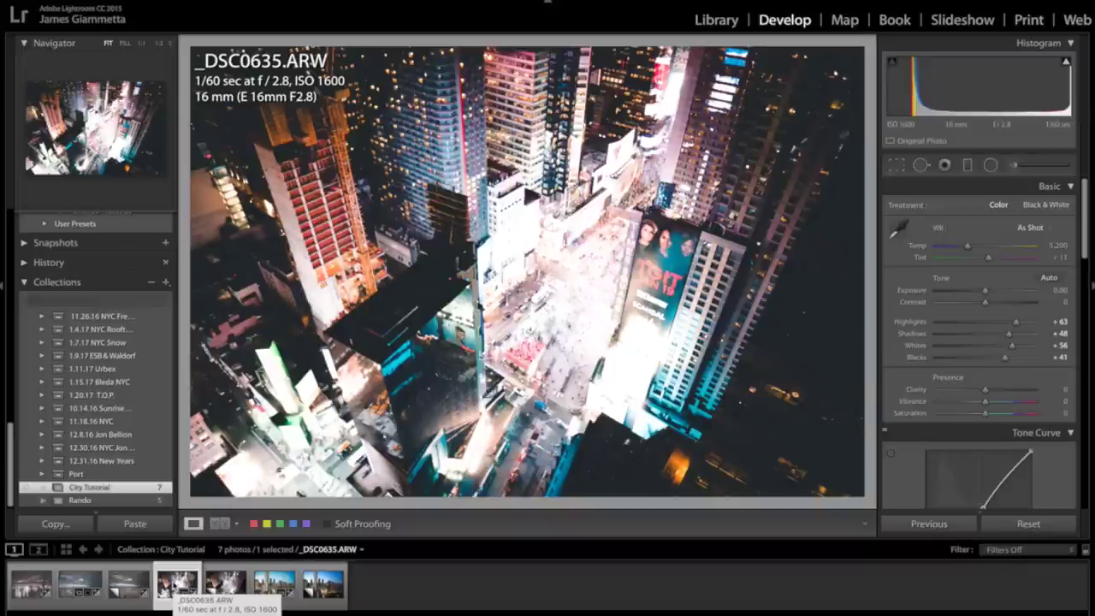
pyautogui.hotkey('ctrl', "'")
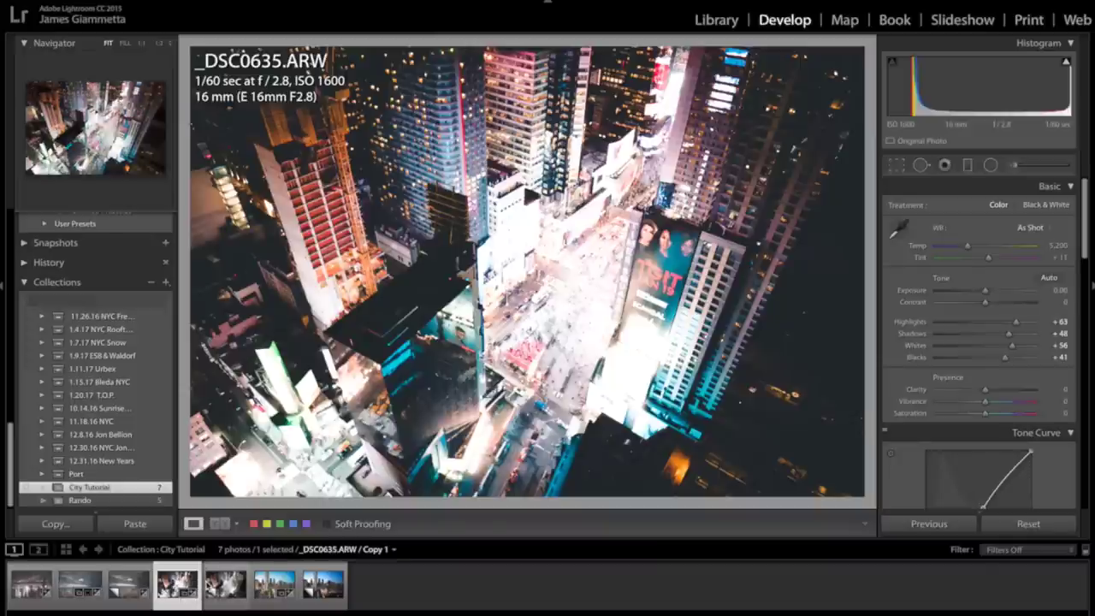
pyautogui.hotkey('ctrl', 'shift', 'r')
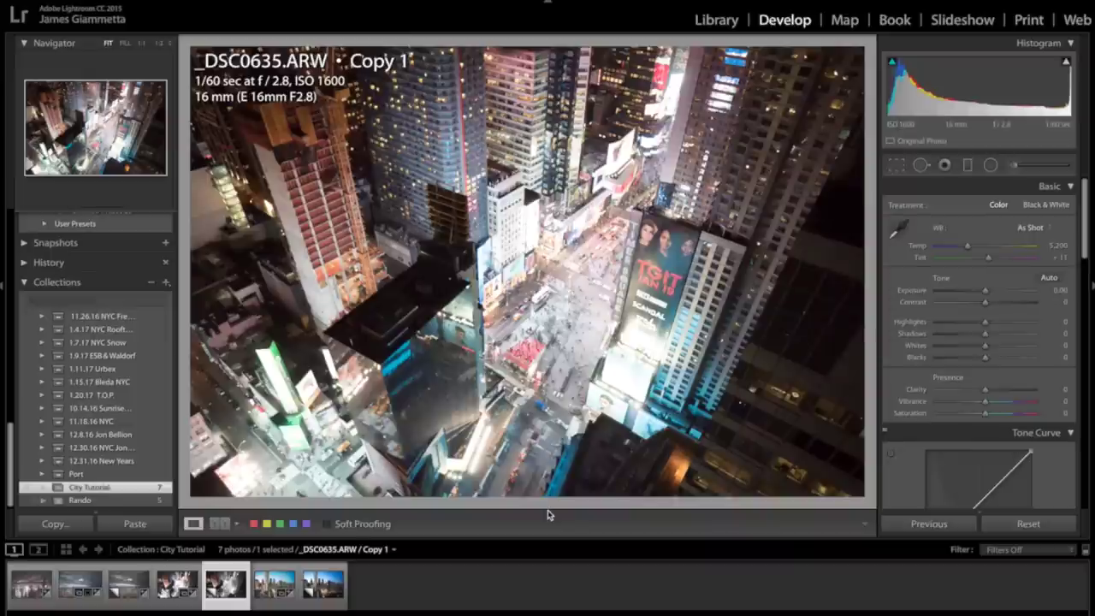
# Step: Set the night street copy's contrast to +70, highlights to +15, shadows to +98, whites to +49 and blacks to +59
pyautogui.moveTo(1013, 303); pyautogui.dragTo(969, 324)
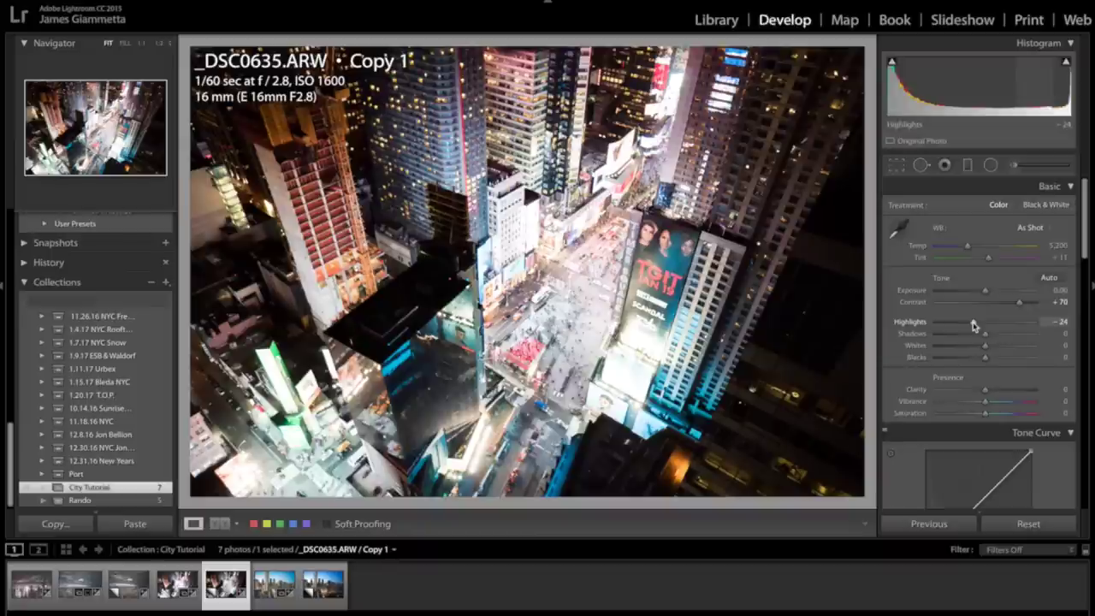
pyautogui.moveTo(973, 322)
pyautogui.mouseDown()
pyautogui.moveTo(936, 322)
pyautogui.moveTo(1063, 328)
pyautogui.moveTo(992, 329)
pyautogui.mouseUp()
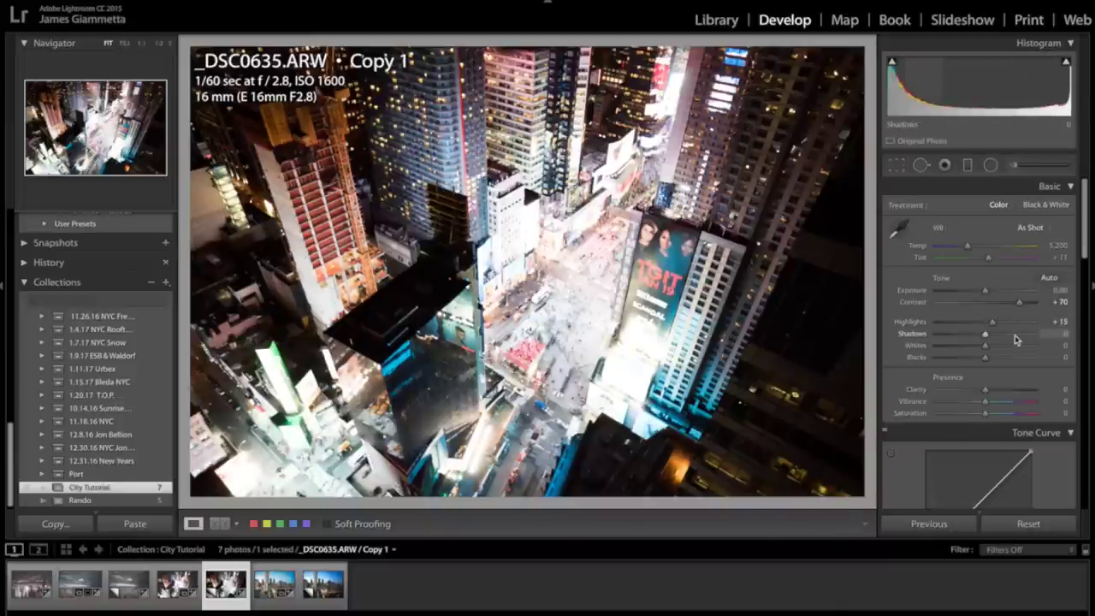
pyautogui.click(1016, 335)
pyautogui.moveTo(1017, 338)
pyautogui.mouseDown()
pyautogui.moveTo(1032, 340)
pyautogui.moveTo(1002, 347)
pyautogui.moveTo(1013, 359)
pyautogui.mouseUp()
pyautogui.click(1022, 357)
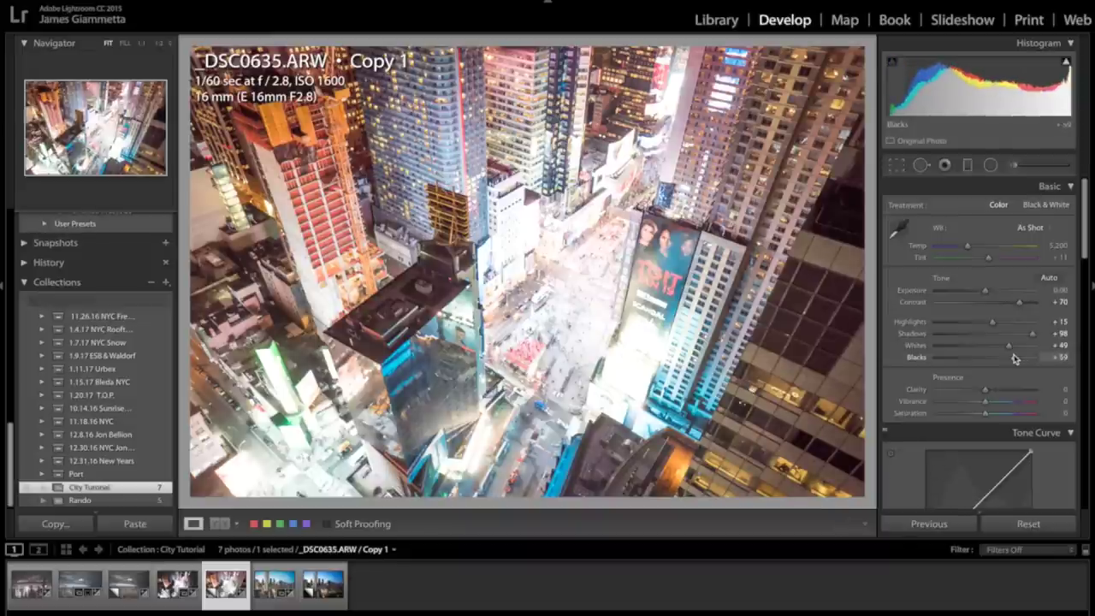
# Step: Shape the RGB tone curve with lifted, flattened blacks and darker lower midtones, and set clarity to +26
pyautogui.scroll(-3, 1014, 359)
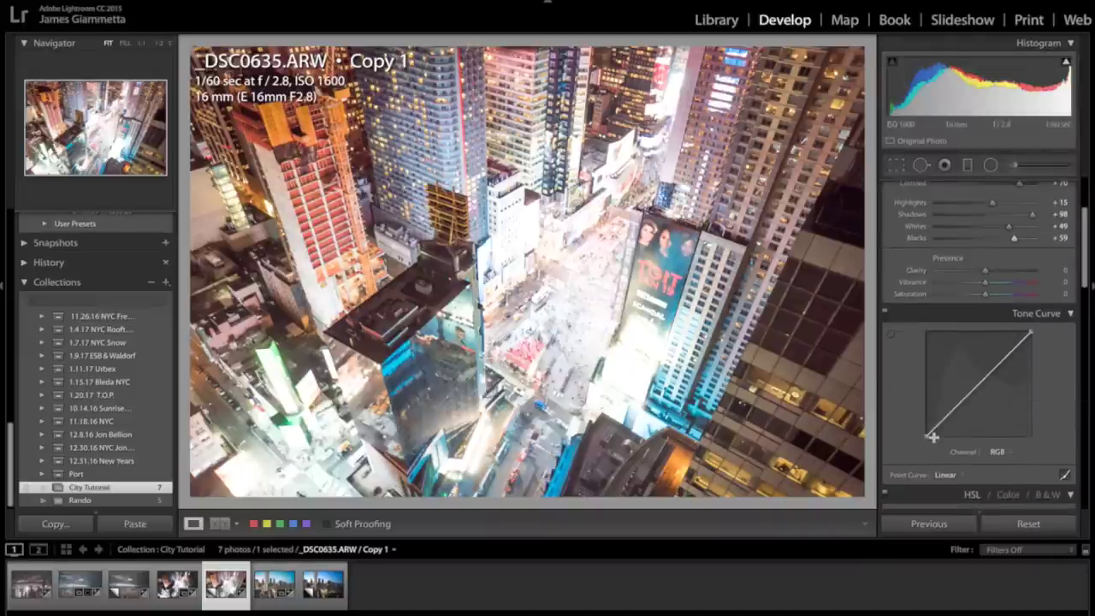
pyautogui.moveTo(930, 438); pyautogui.dragTo(998, 376)
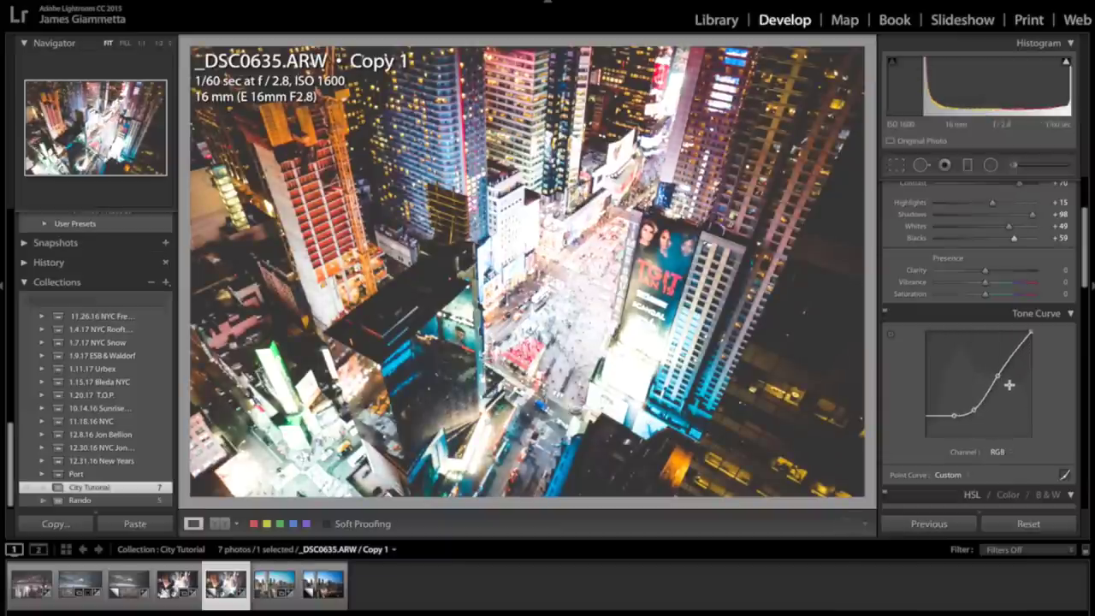
pyautogui.click(1002, 271)
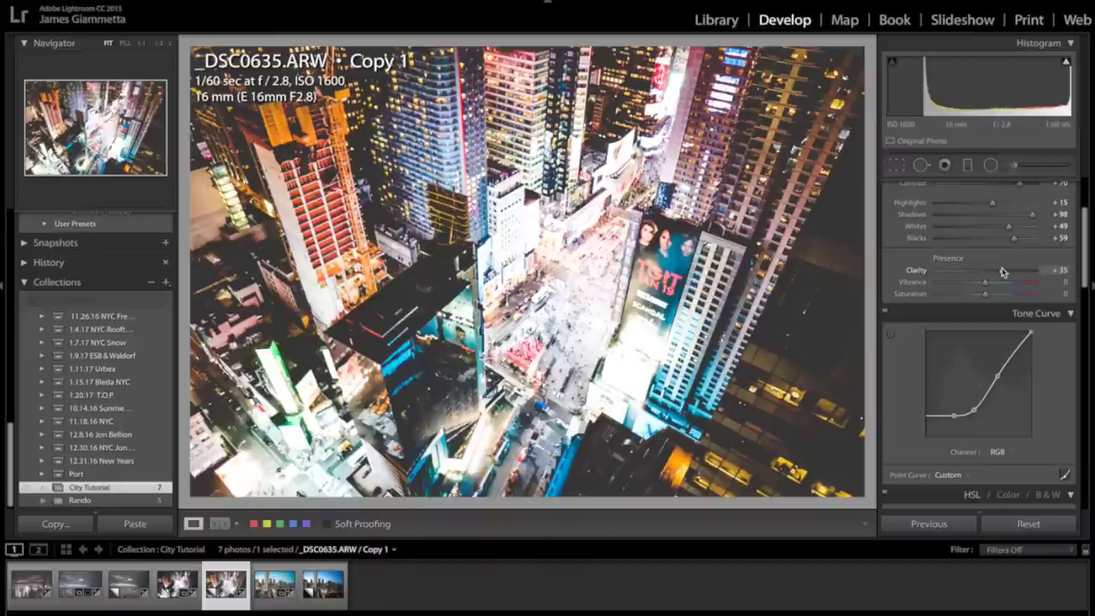
pyautogui.moveTo(1000, 271); pyautogui.dragTo(998, 271)
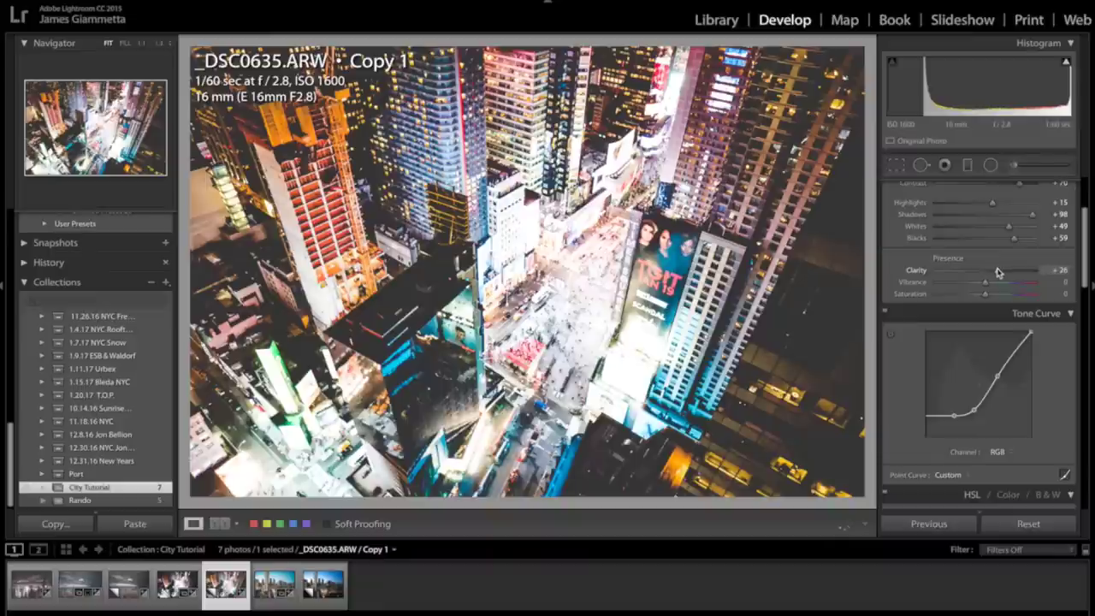
# Step: Crop the night street photo slightly tighter at the original aspect ratio, reposition the image to keep more of the upper buildings, and apply the crop
pyautogui.click(895, 166)
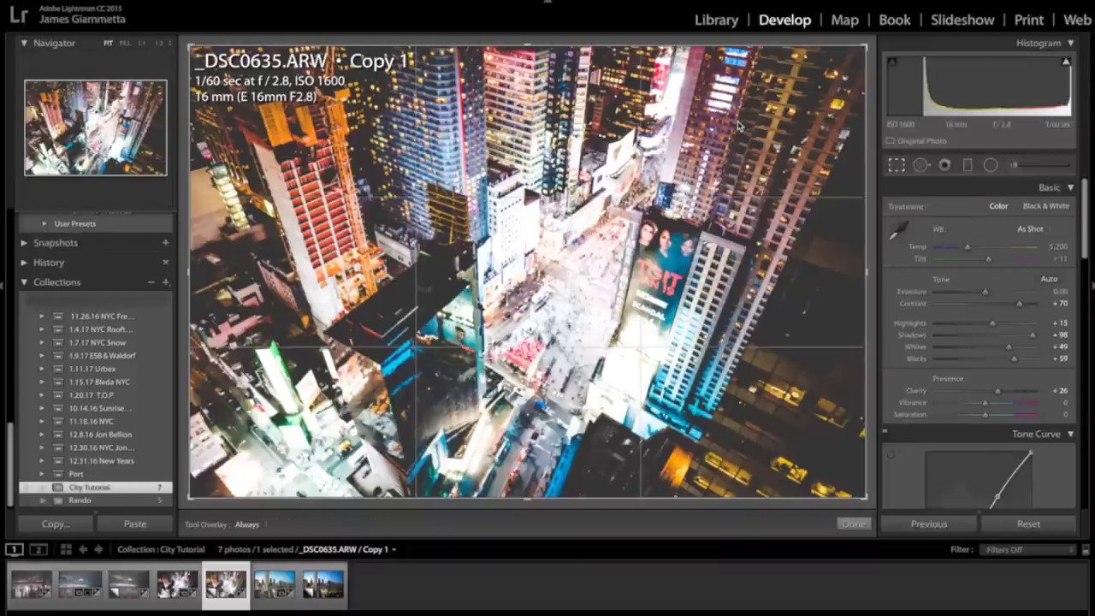
pyautogui.moveTo(189, 45); pyautogui.dragTo(224, 68)
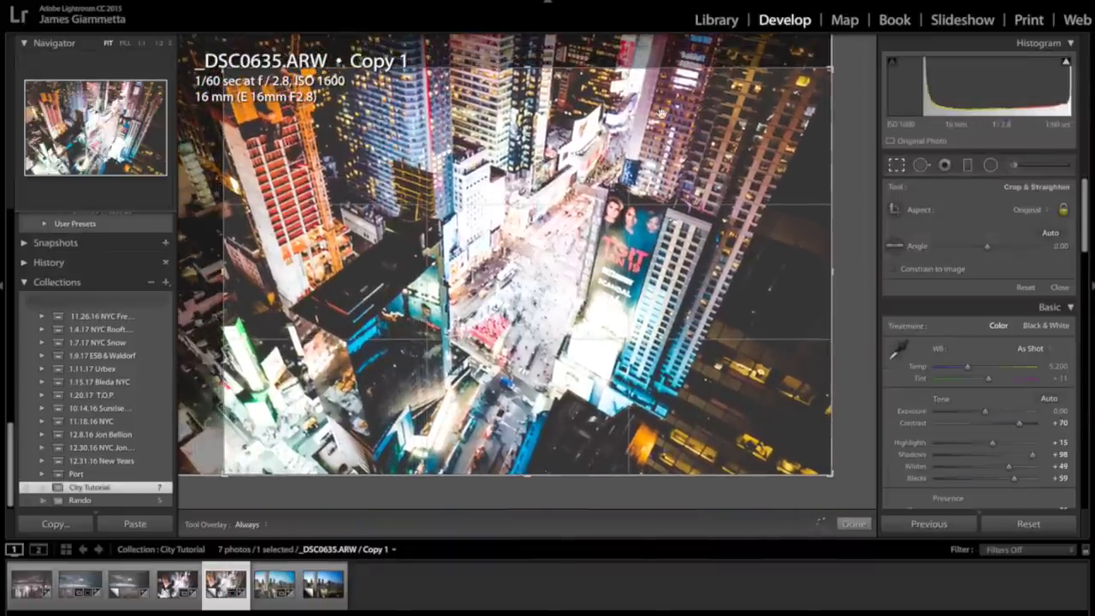
pyautogui.moveTo(661, 114); pyautogui.dragTo(207, 494)
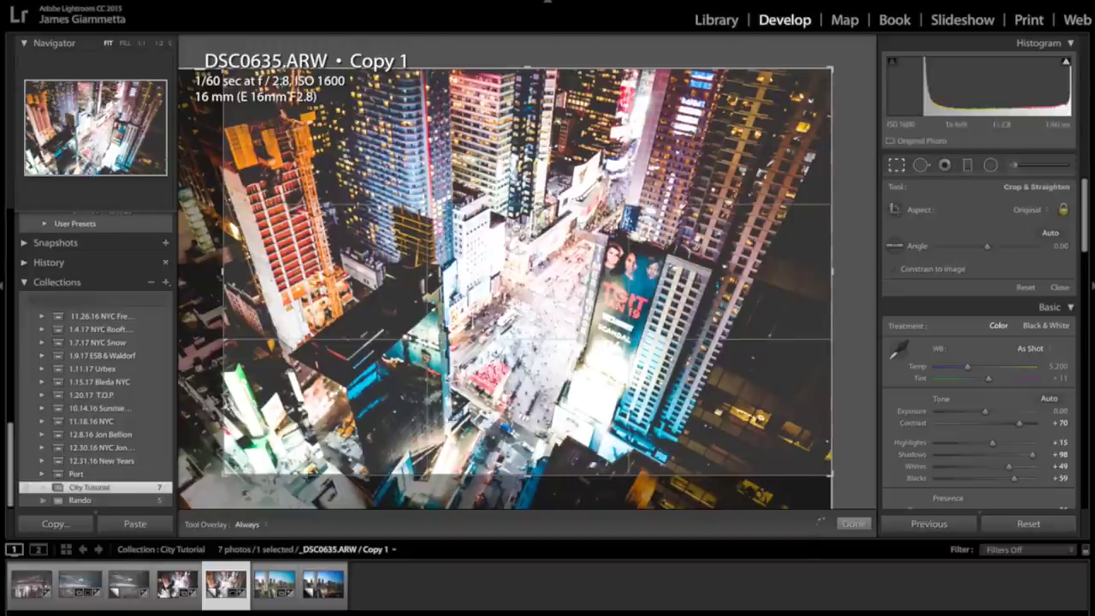
pyautogui.click(1059, 287)
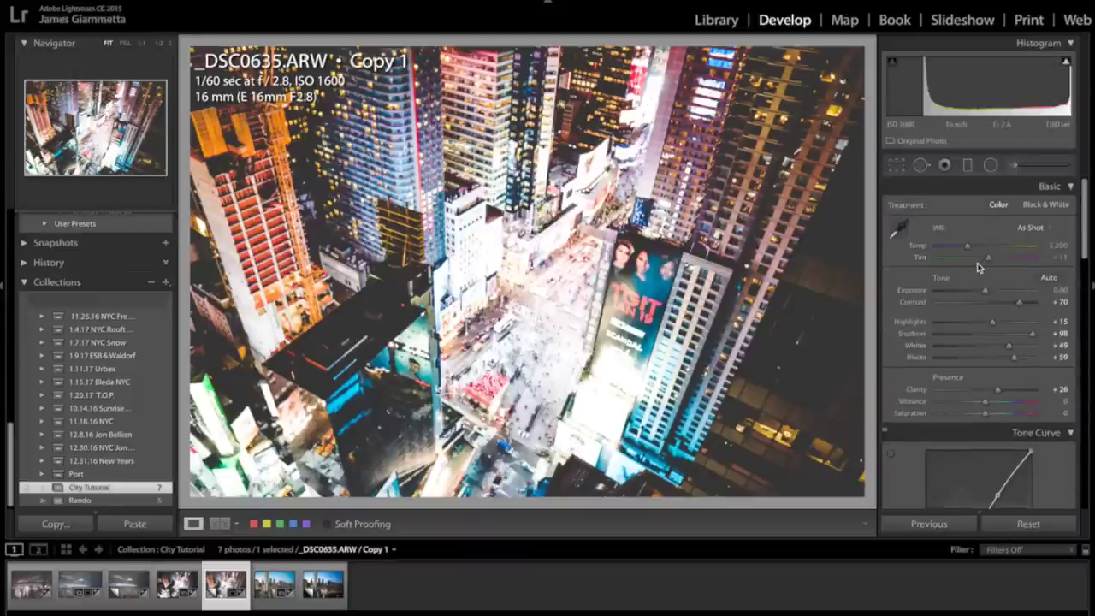
# Step: Shift the Yellow hue toward orange and reduce HSL saturation to Green -43, Aqua -45, Blue -45, Purple -45 and Magenta -44
pyautogui.scroll(-4, 980, 267)
pyautogui.scroll(-5, 980, 267)
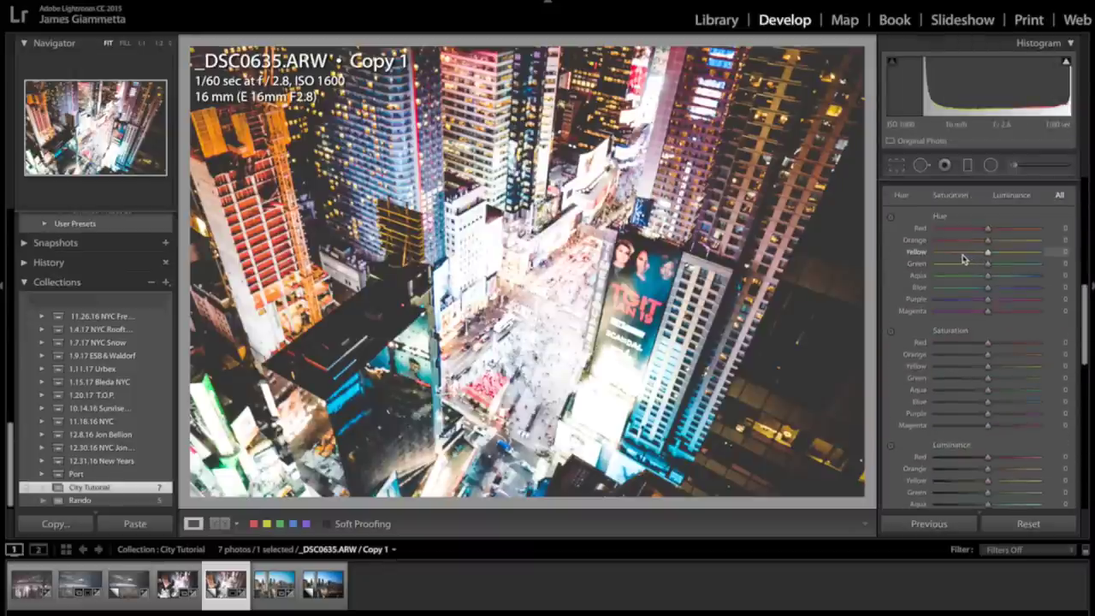
pyautogui.click(959, 254)
pyautogui.scroll(-2, 959, 254)
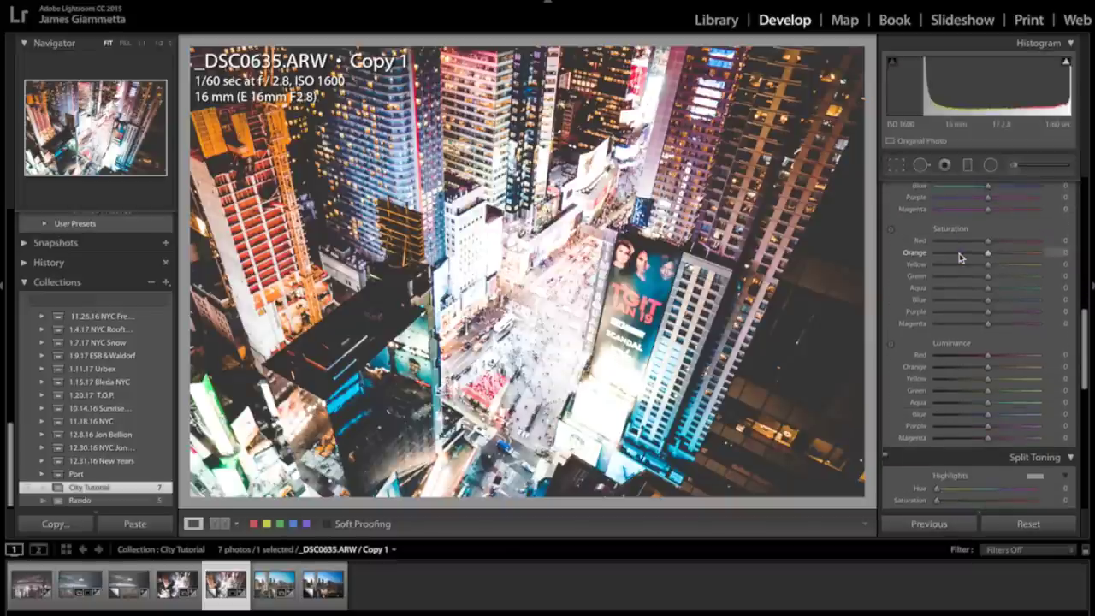
pyautogui.click(964, 288)
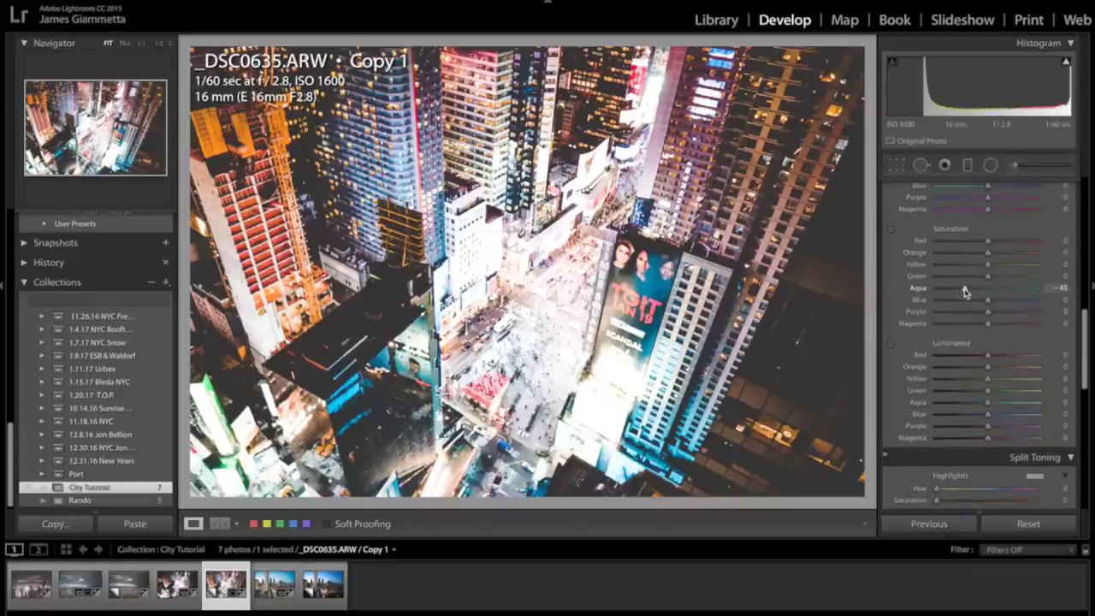
pyautogui.click(965, 301)
pyautogui.click(965, 312)
pyautogui.click(965, 324)
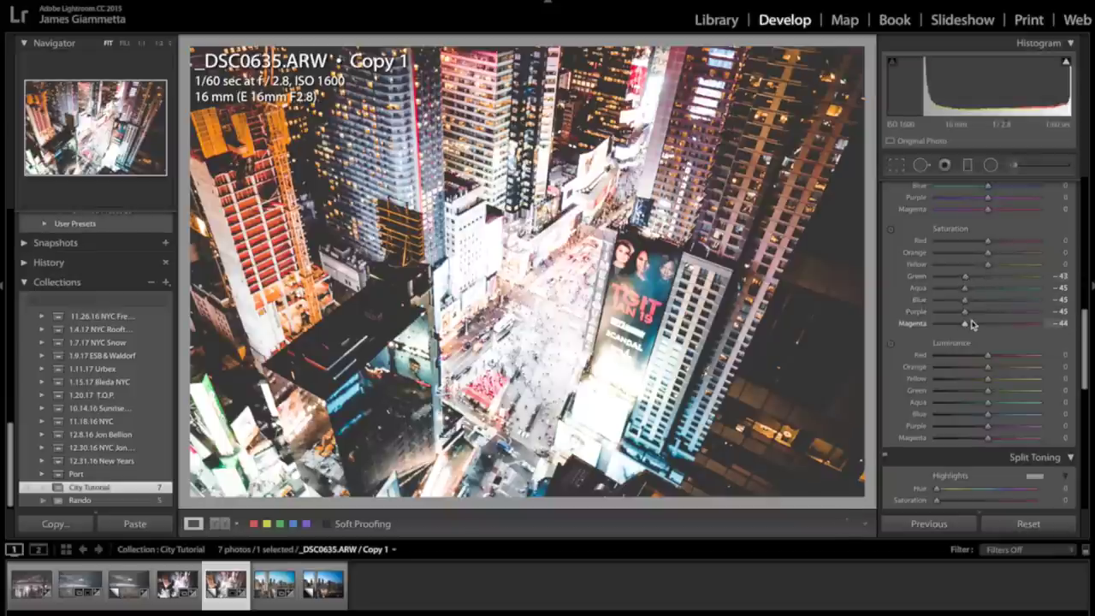
# Step: Add a slight split tone to the night street photo with highlight saturation 7 and shadow saturation 4
pyautogui.scroll(-3, 970, 323)
pyautogui.click(943, 367)
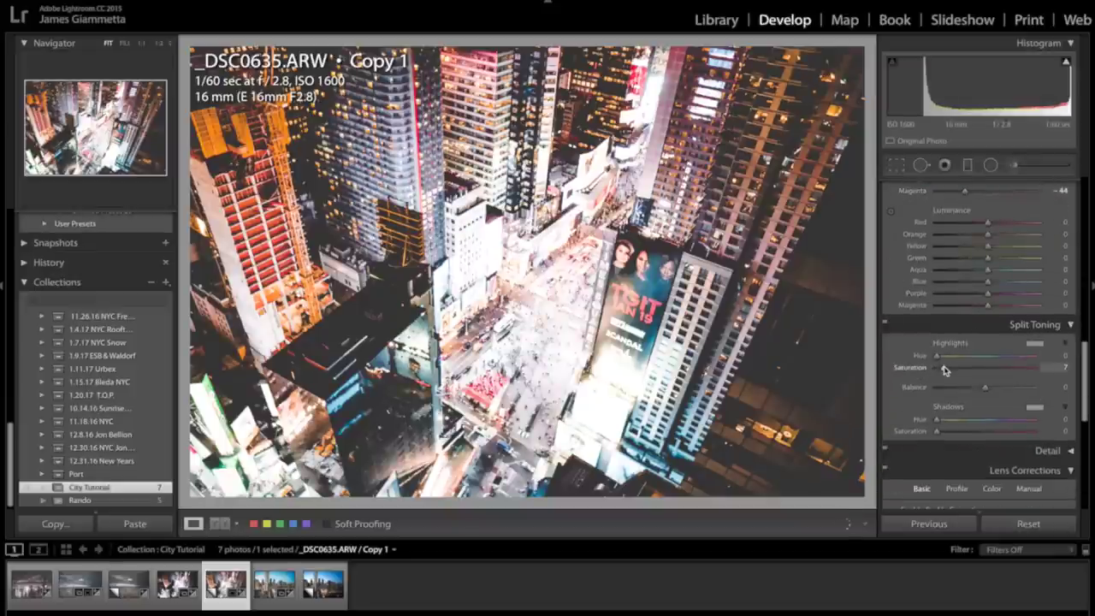
pyautogui.click(941, 431)
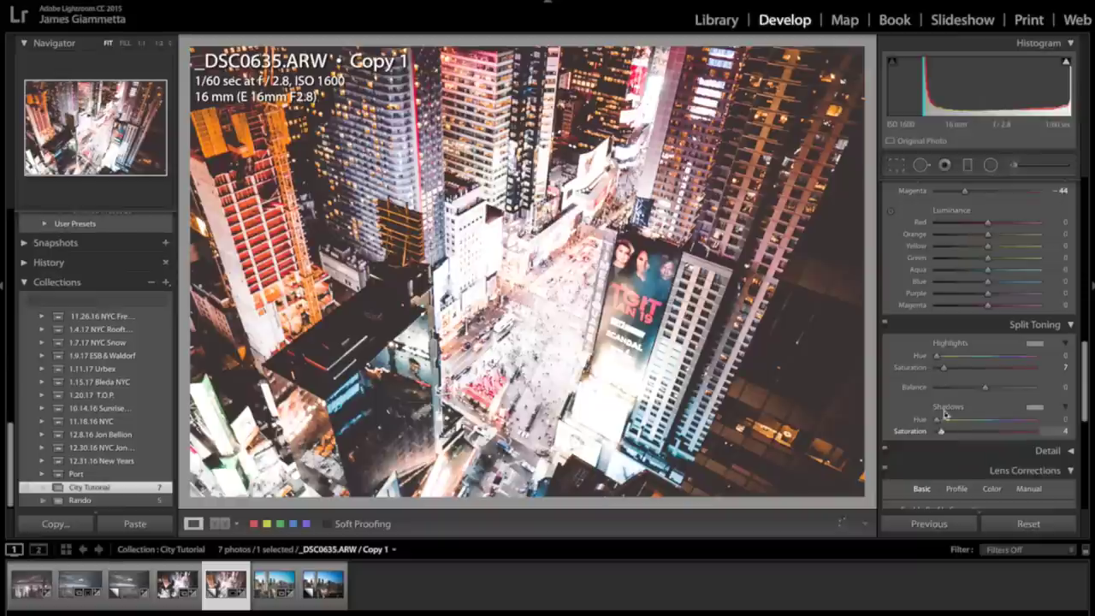
# Step: Set the night street copy's split-tone highlight hue to 194 and temperature to 4,649, and compare it with the original's edit
pyautogui.click(989, 356)
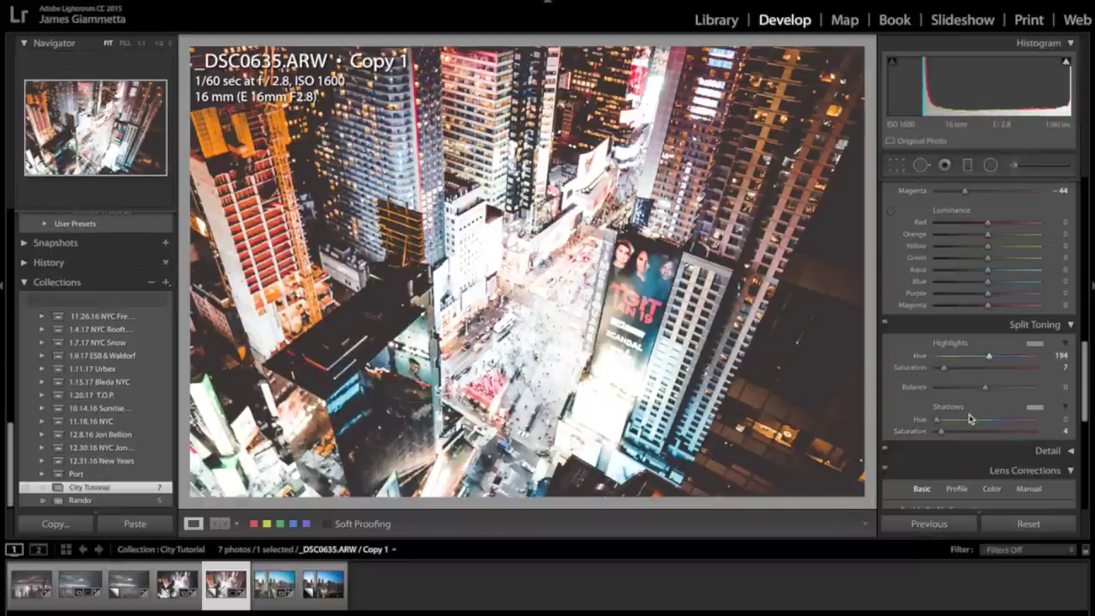
pyautogui.scroll(-8, 965, 421)
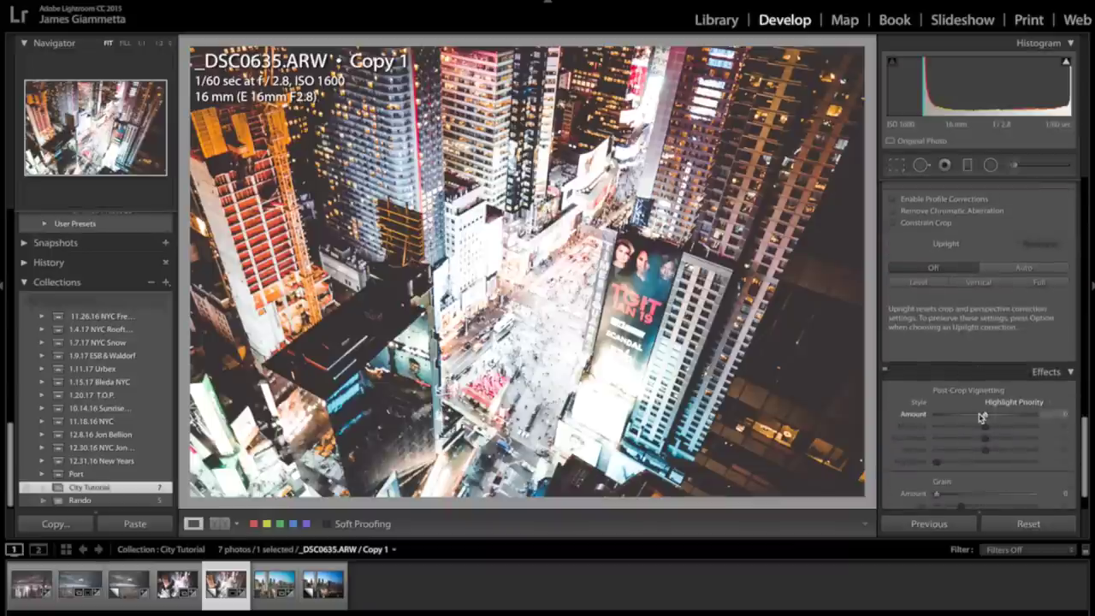
pyautogui.scroll(10, 978, 342)
pyautogui.scroll(6, 976, 267)
pyautogui.click(962, 246)
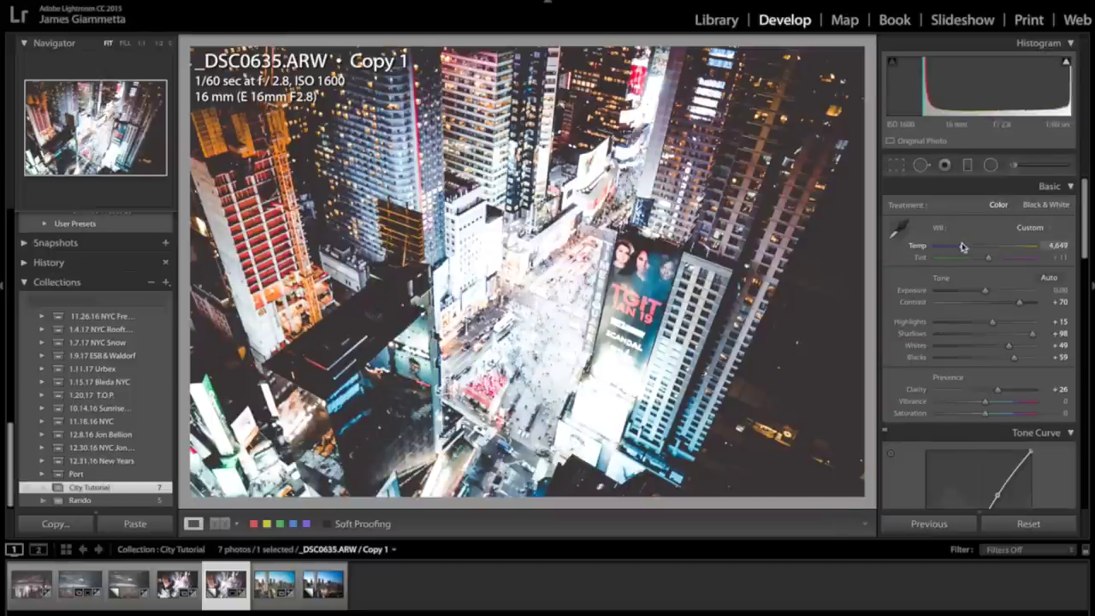
pyautogui.press('Left')
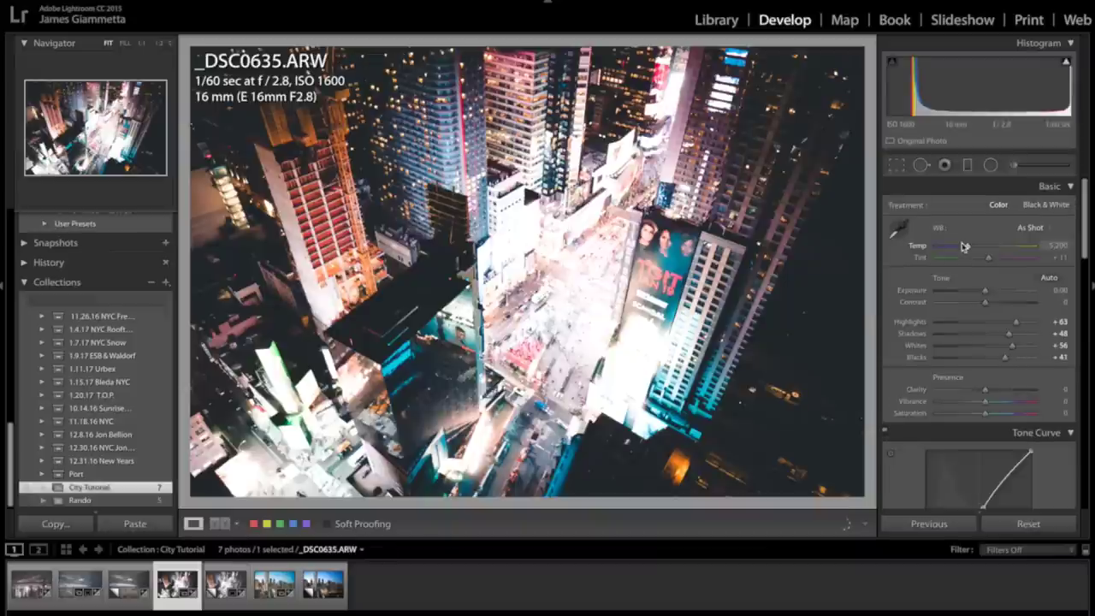
pyautogui.press('Right')
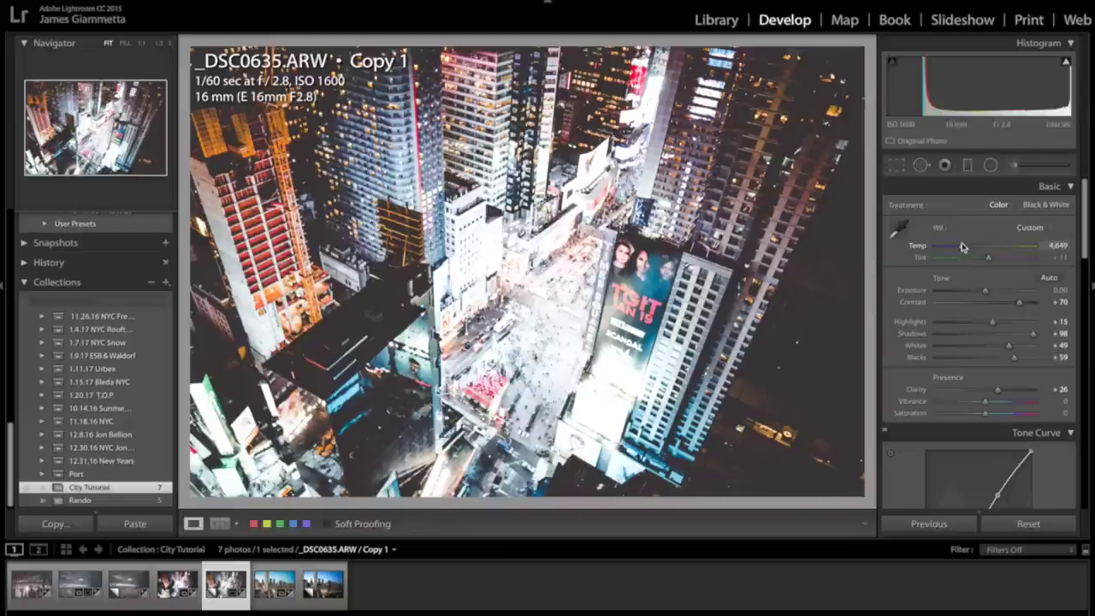
# Step: Make a virtual copy of the dusk skyline photo DSC01083.ARW and reset the copy's develop settings
pyautogui.press('Right')
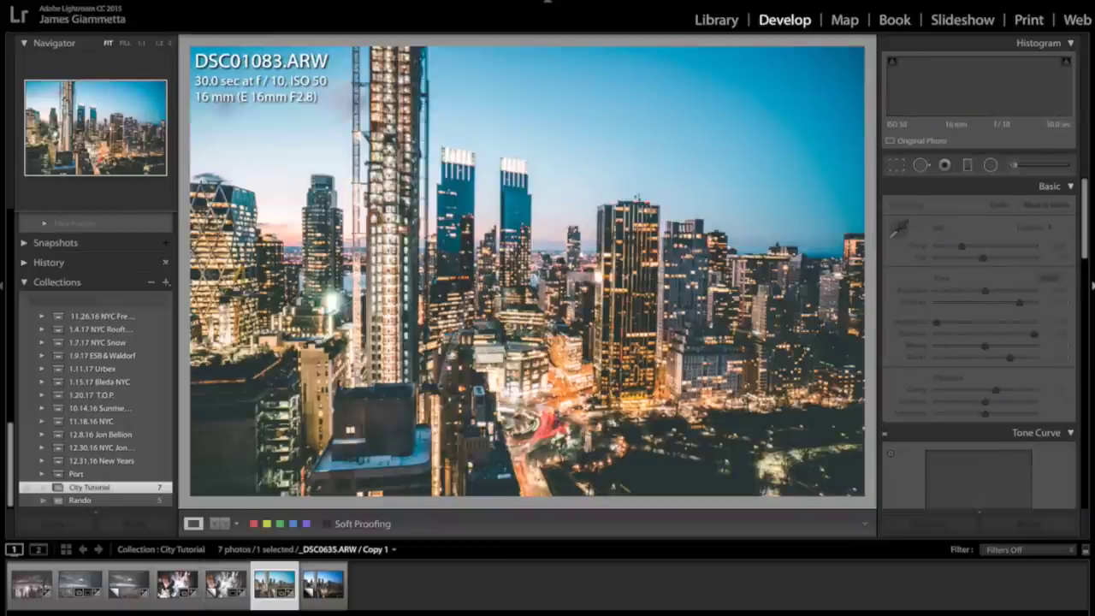
pyautogui.click(1014, 165)
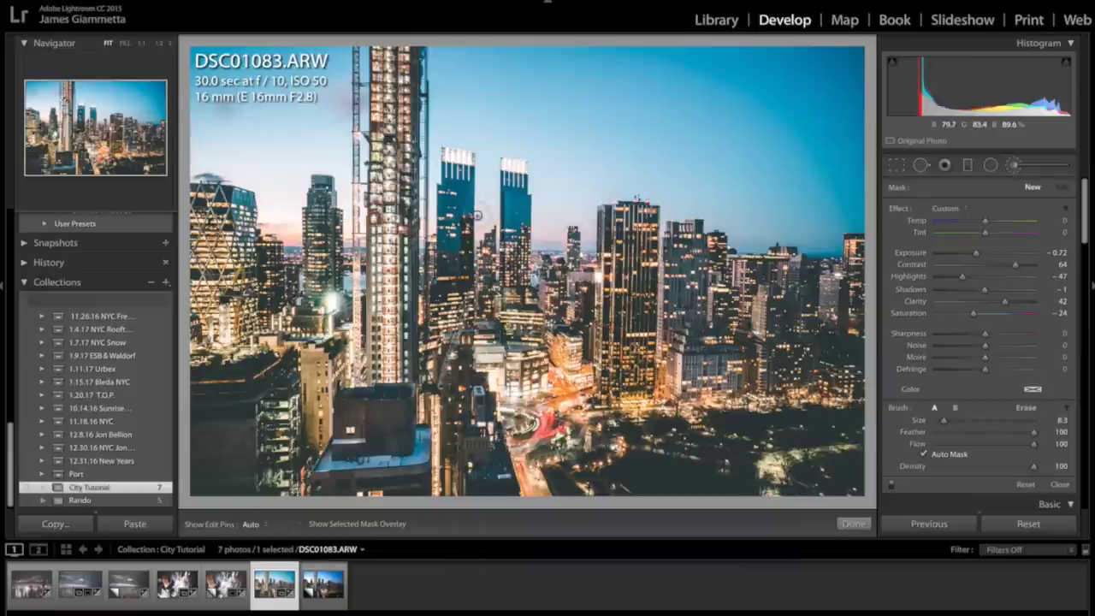
pyautogui.click(1014, 172)
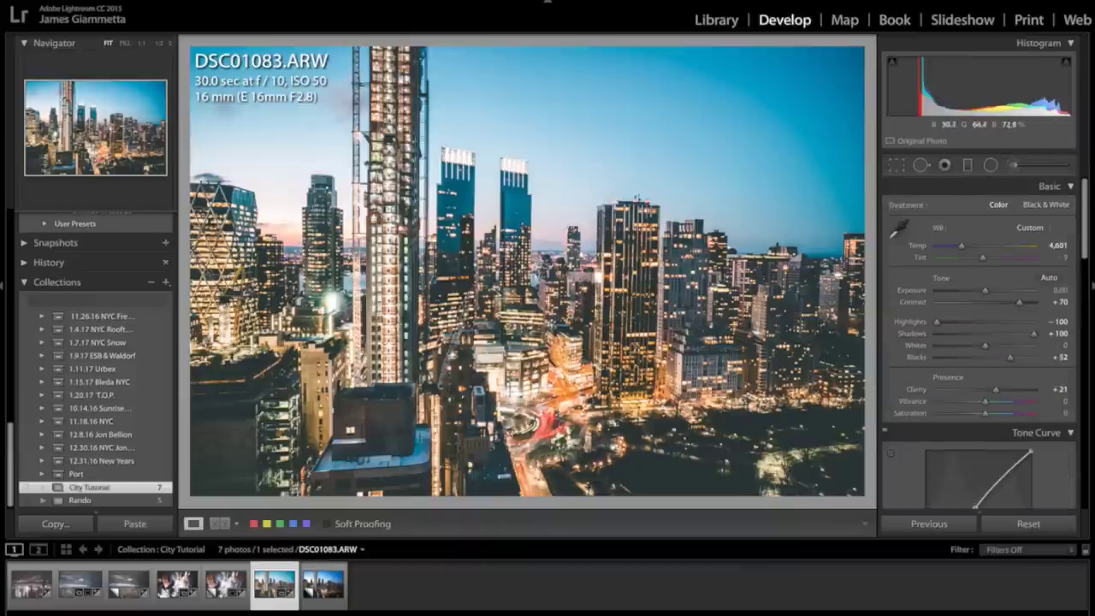
pyautogui.hotkey('ctrl', "'")
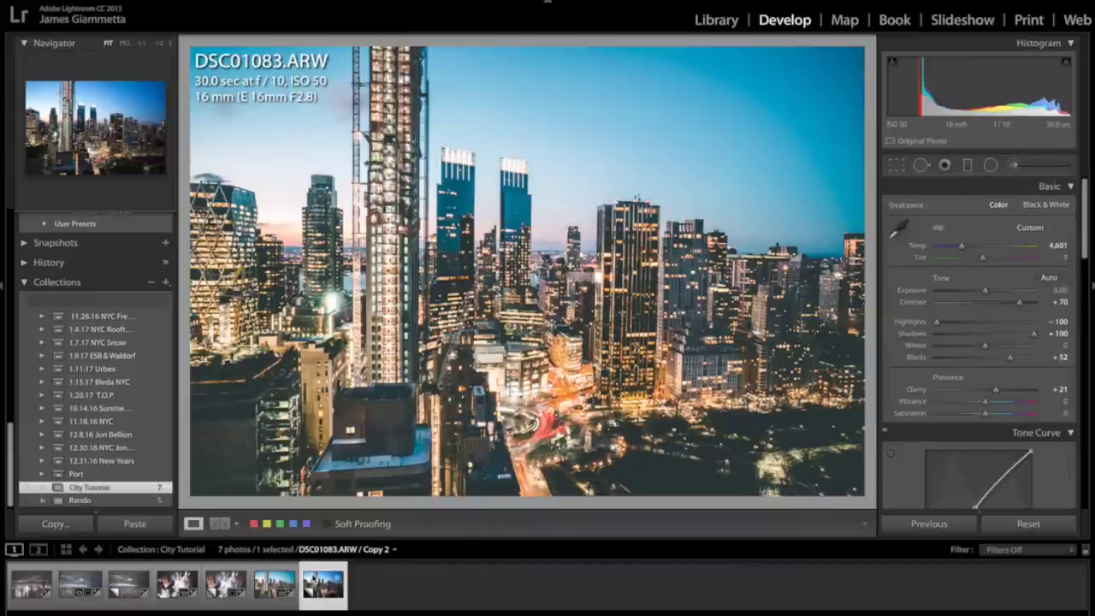
pyautogui.hotkey('ctrl', 'shift', 'r')
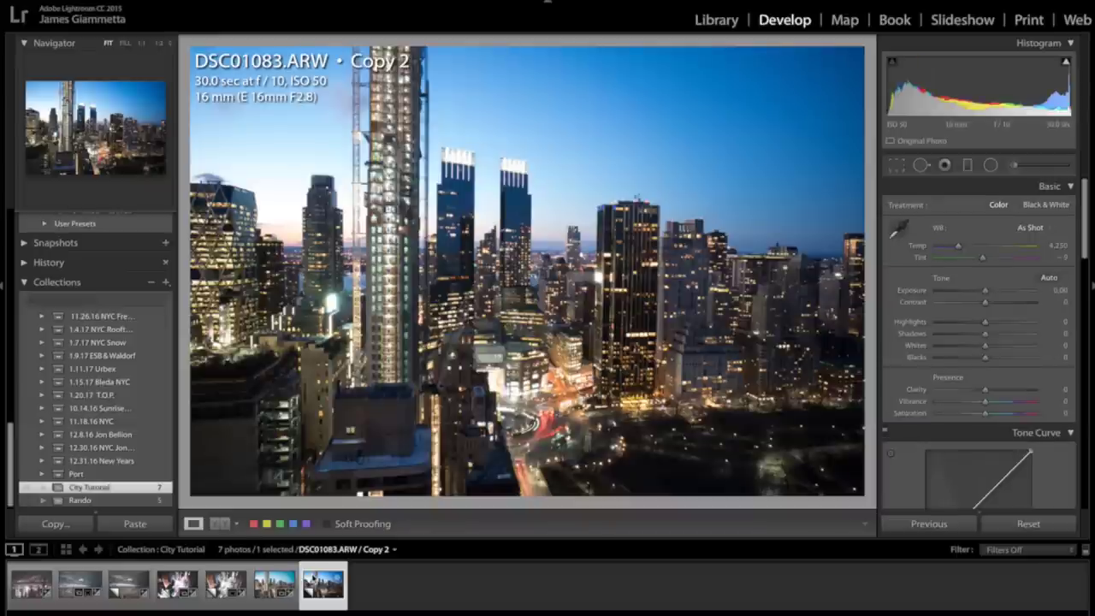
# Step: Set the skyline copy's contrast to +65, highlights to +14, shadows to +67, whites to +51 and blacks to +68
pyautogui.click(1018, 304)
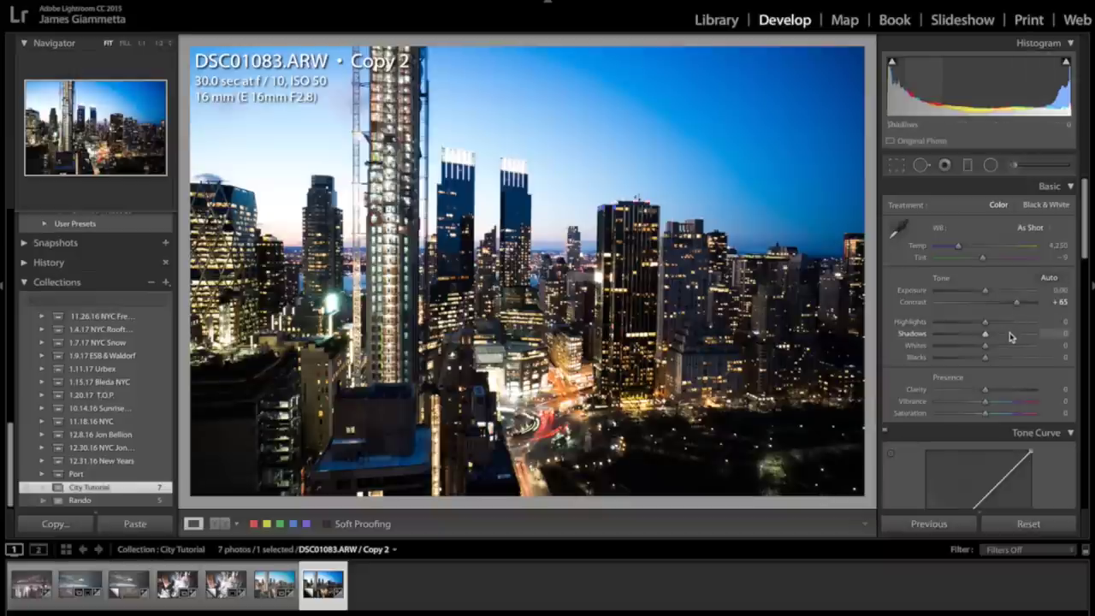
pyautogui.moveTo(1009, 336)
pyautogui.mouseDown()
pyautogui.moveTo(994, 325)
pyautogui.moveTo(1012, 345)
pyautogui.mouseUp()
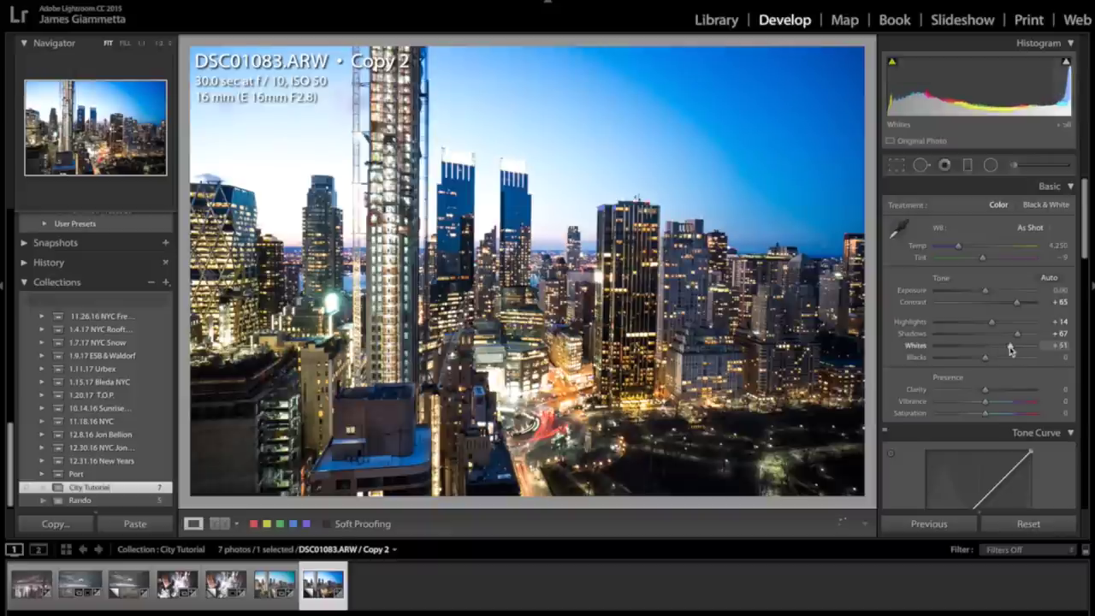
pyautogui.click(1018, 358)
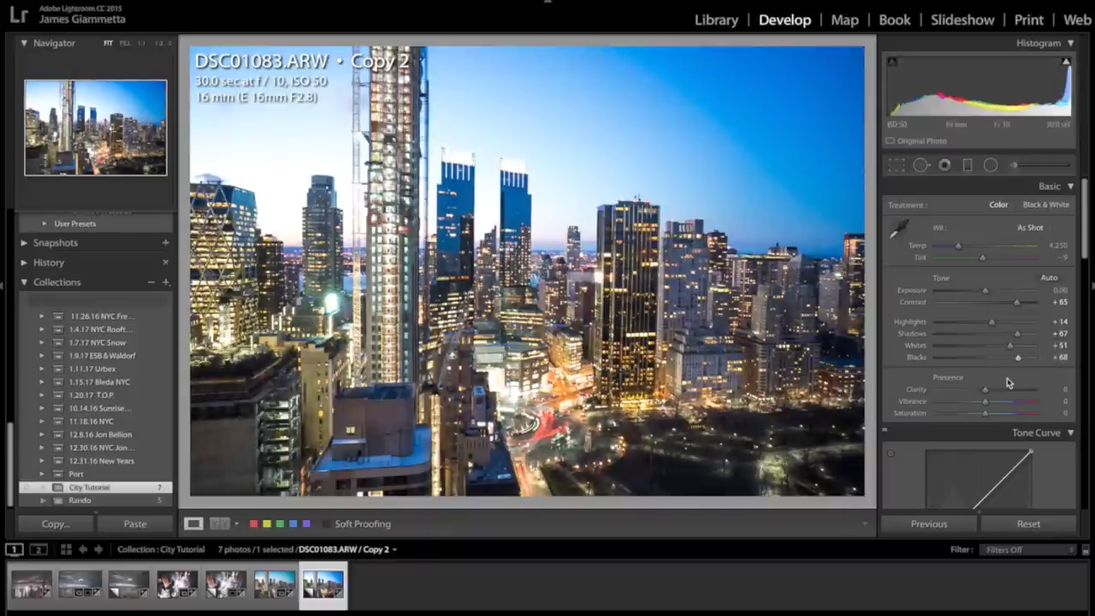
# Step: Set clarity to +25 and shape the RGB tone curve with lifted, flattened blacks and darker lower midtones
pyautogui.click(997, 390)
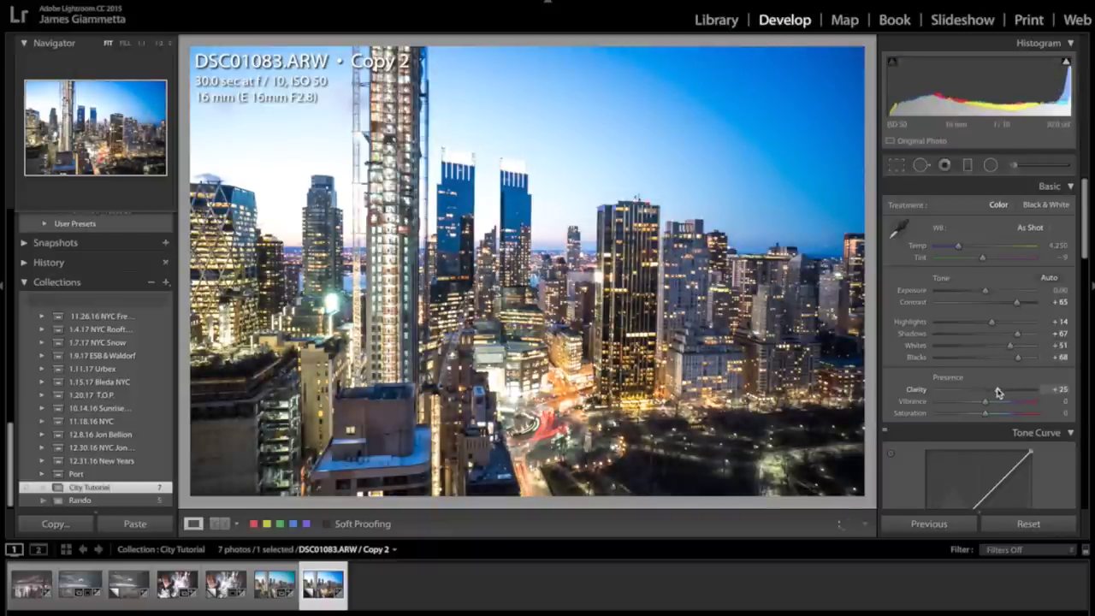
pyautogui.scroll(-4, 998, 392)
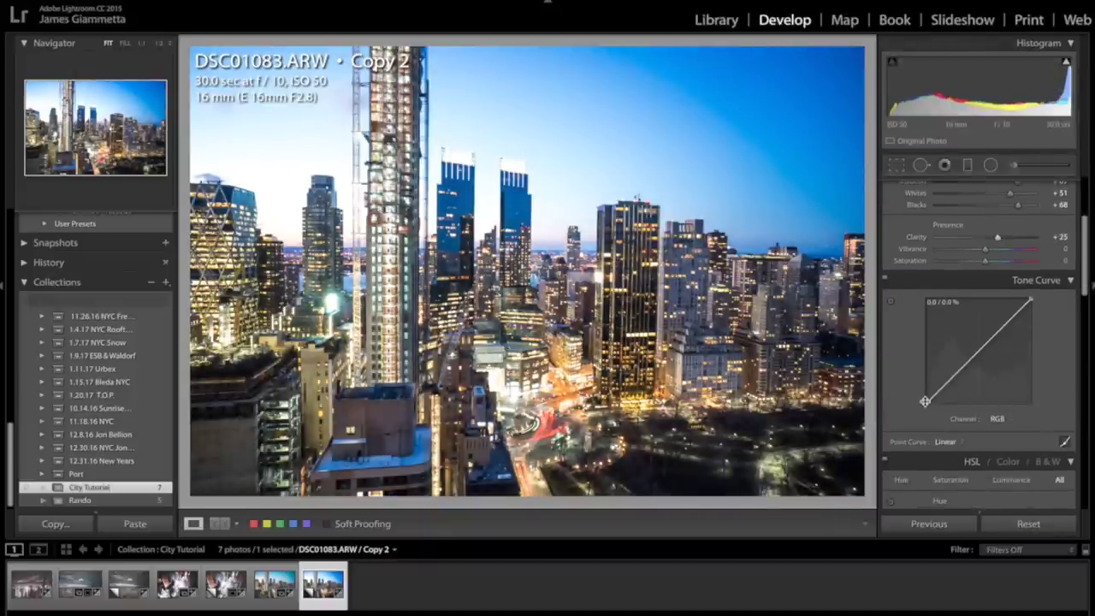
pyautogui.moveTo(925, 402); pyautogui.dragTo(990, 341)
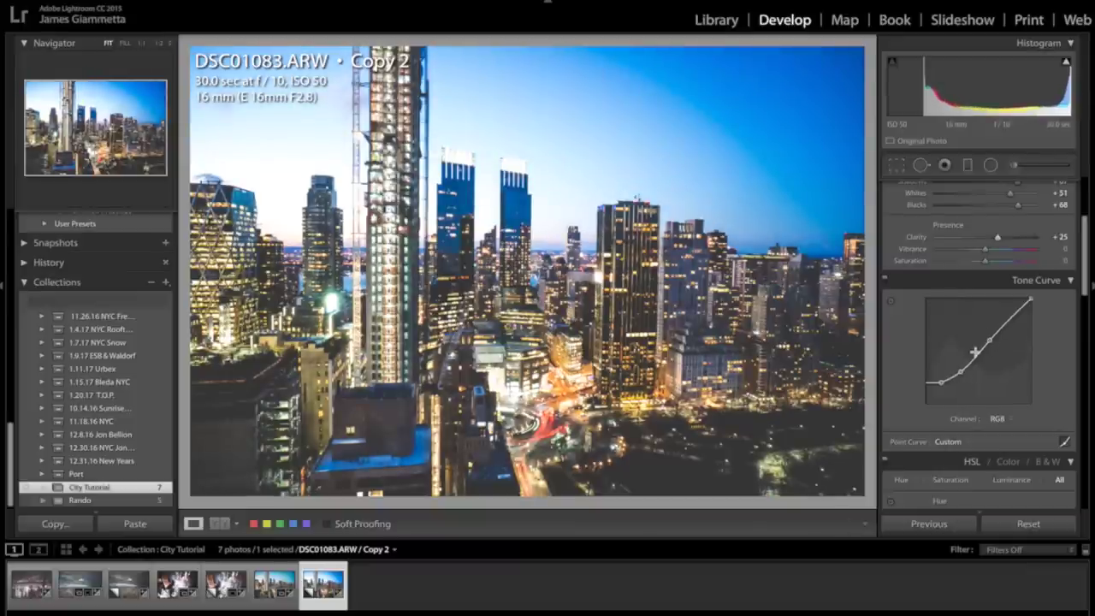
# Step: Shift the HSL hues of the skyline copy to Yellow -50 and Blue -21
pyautogui.scroll(-5, 976, 352)
pyautogui.scroll(-1, 976, 353)
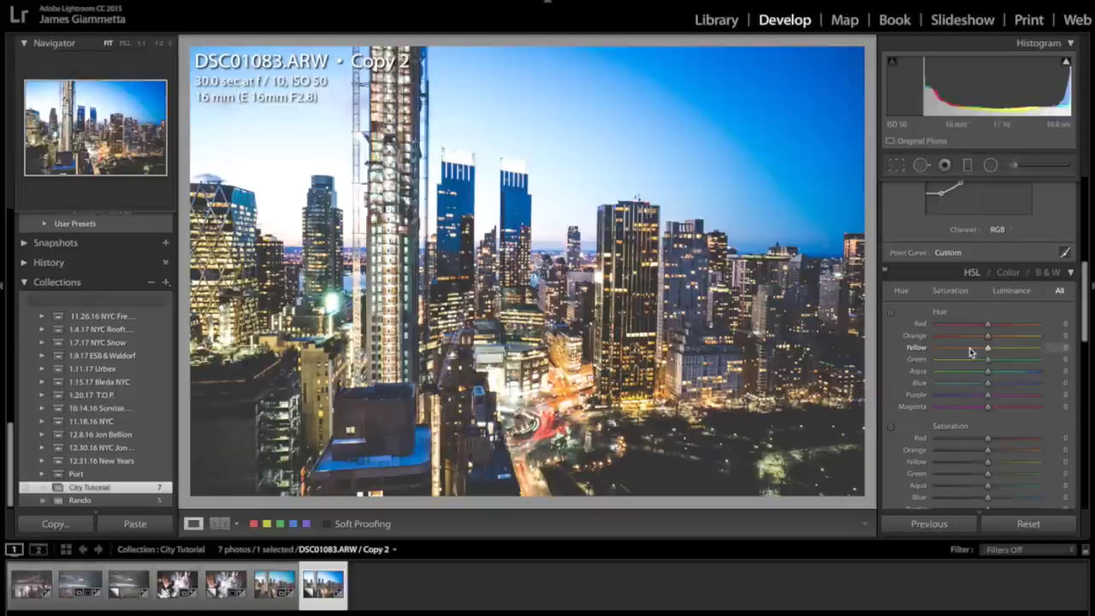
pyautogui.moveTo(970, 347); pyautogui.dragTo(960, 351)
pyautogui.scroll(-1, 962, 351)
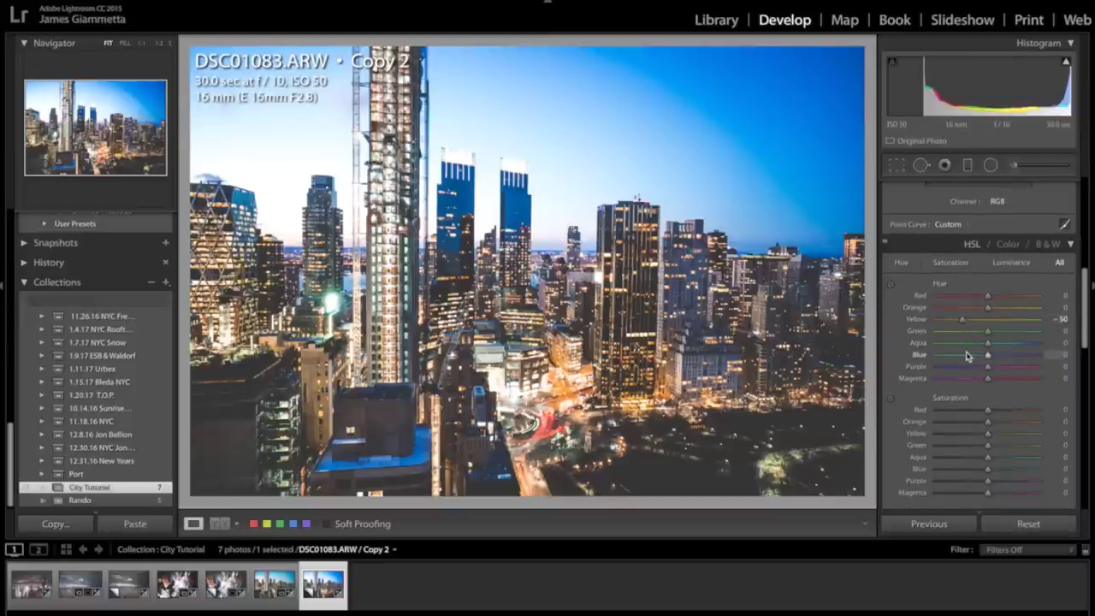
pyautogui.moveTo(968, 356); pyautogui.dragTo(978, 360)
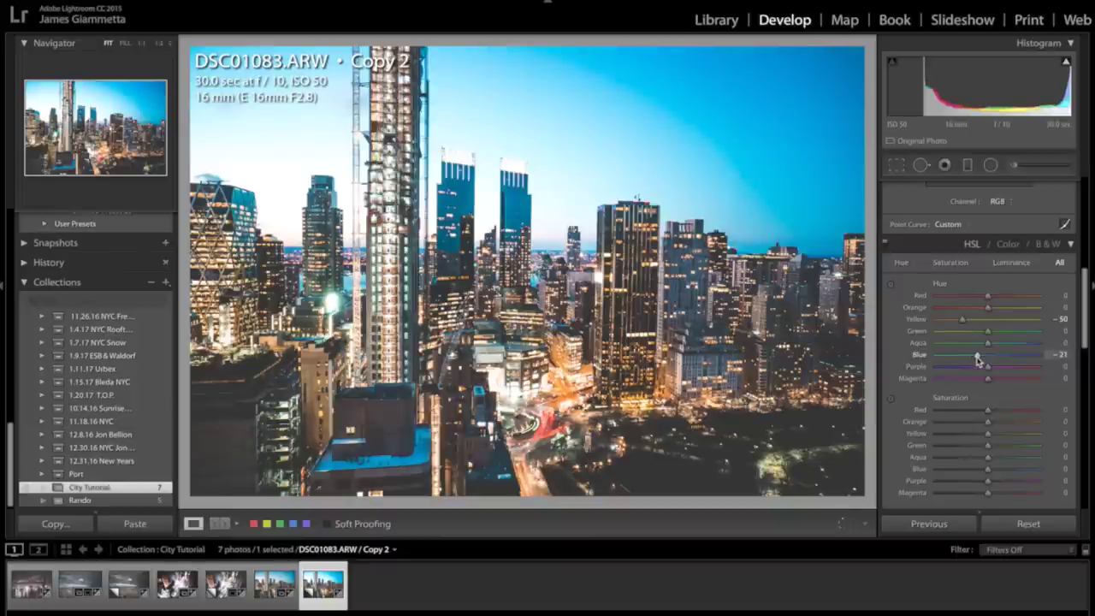
# Step: Set the HSL luminance to Orange +33, Yellow +42, Aqua +22 and Blue -4
pyautogui.scroll(-5, 976, 361)
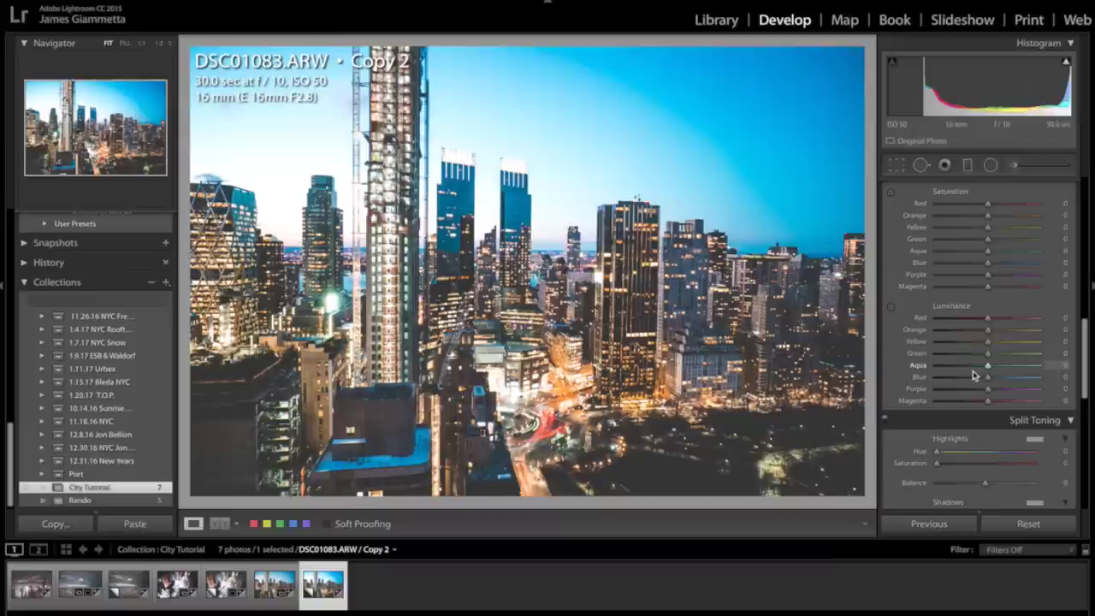
pyautogui.moveTo(973, 375); pyautogui.dragTo(998, 365)
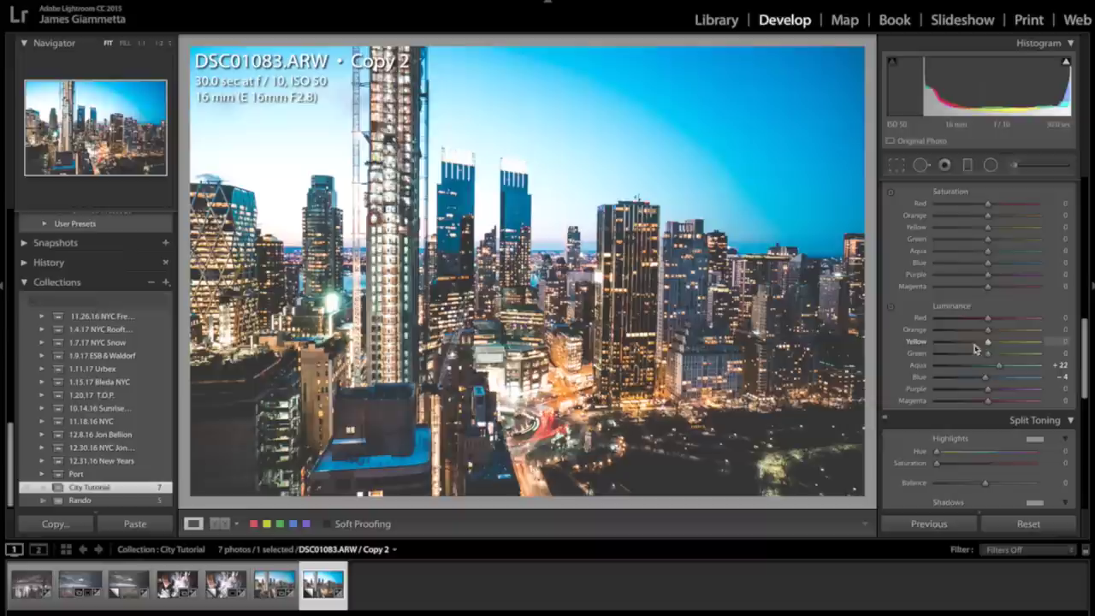
pyautogui.moveTo(958, 339); pyautogui.dragTo(1006, 339)
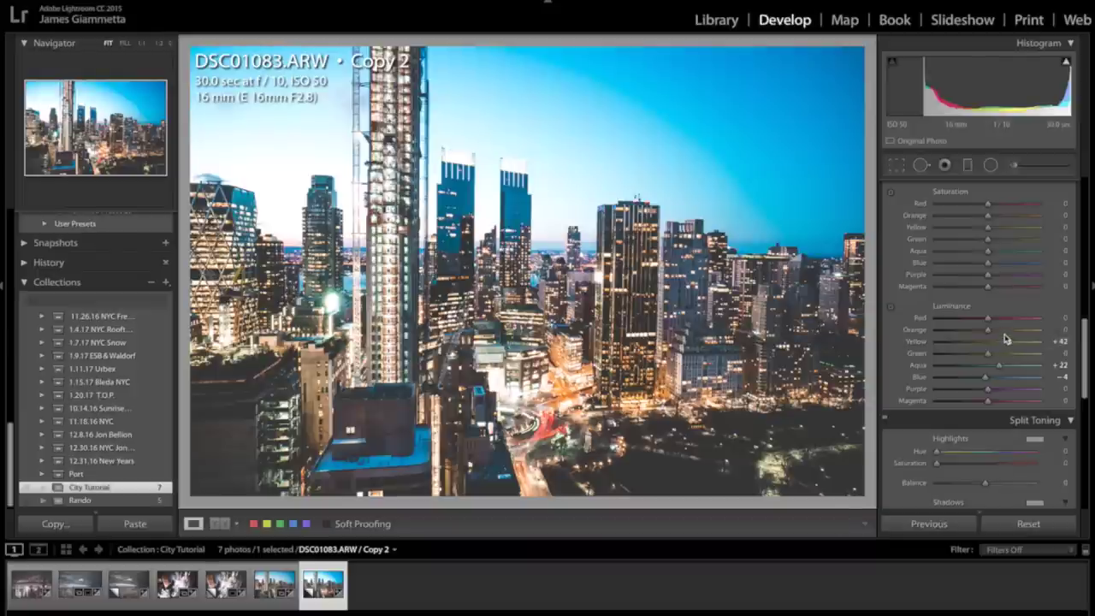
pyautogui.click(1006, 332)
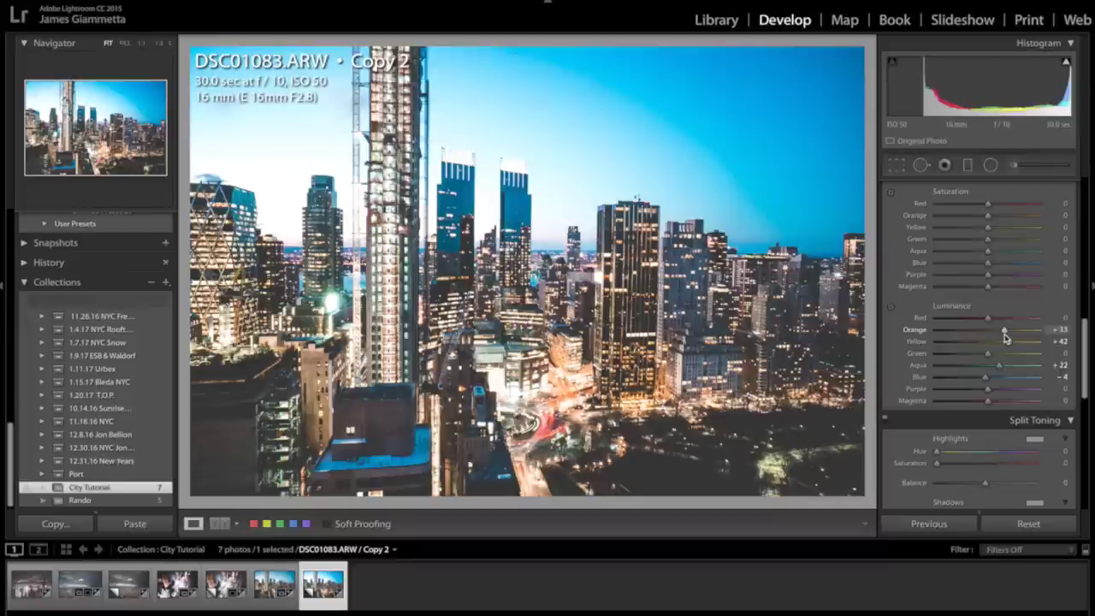
# Step: Split-tone the skyline copy with highlight saturation 7, shadow hue 185 and shadow saturation 7
pyautogui.scroll(-3, 949, 370)
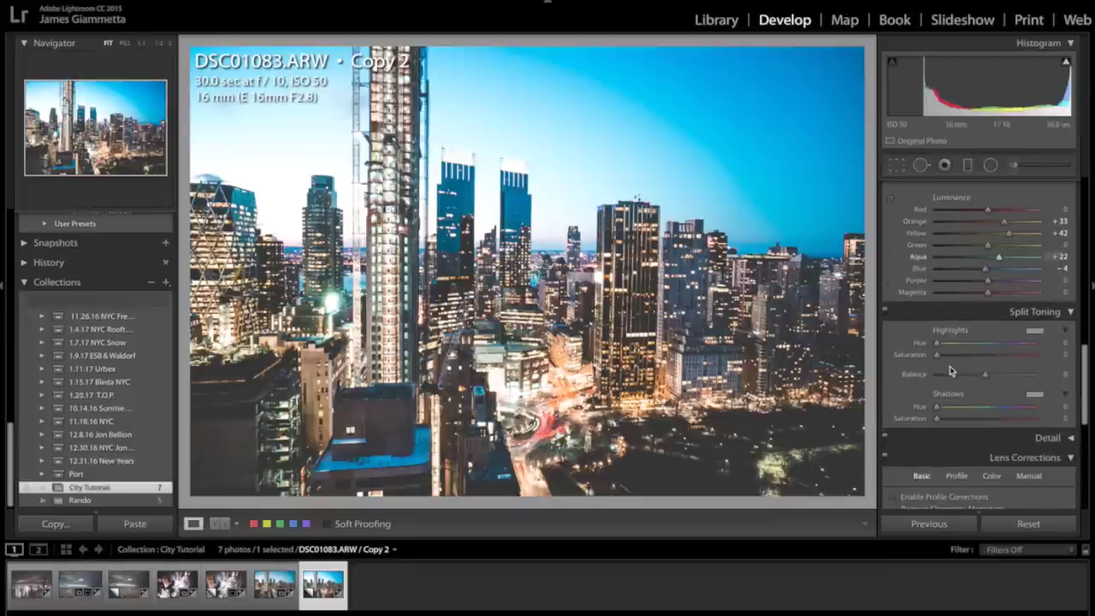
pyautogui.click(944, 355)
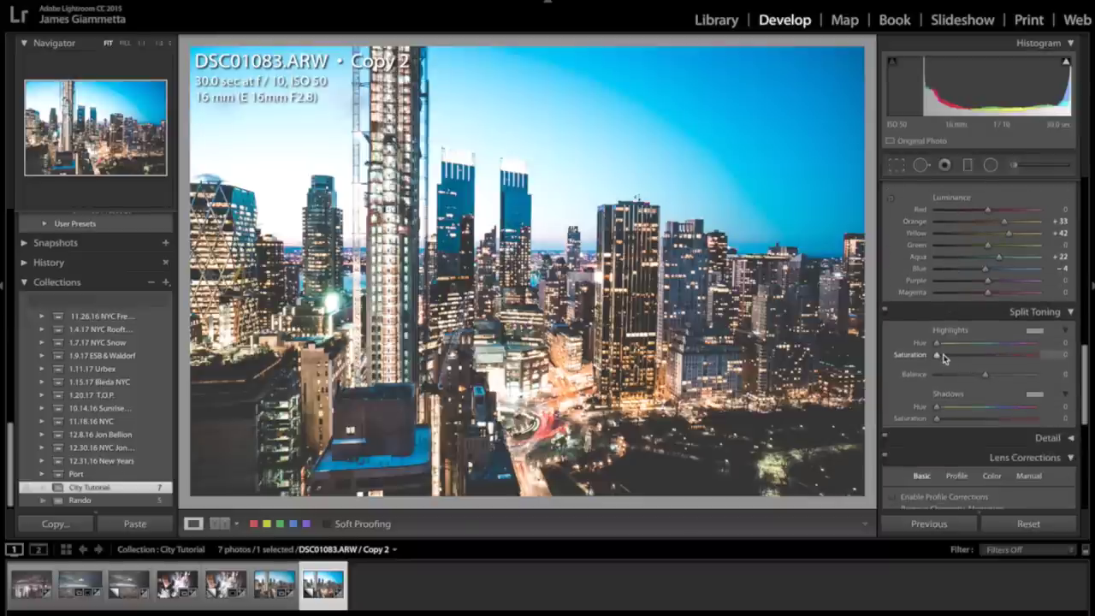
pyautogui.click(946, 420)
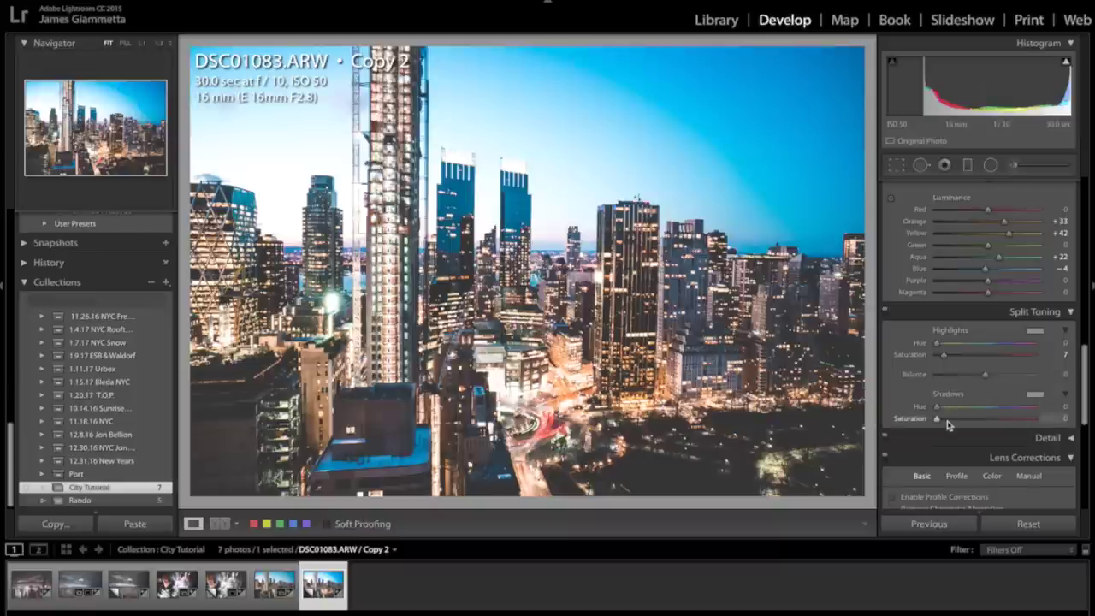
pyautogui.moveTo(938, 407); pyautogui.dragTo(988, 416)
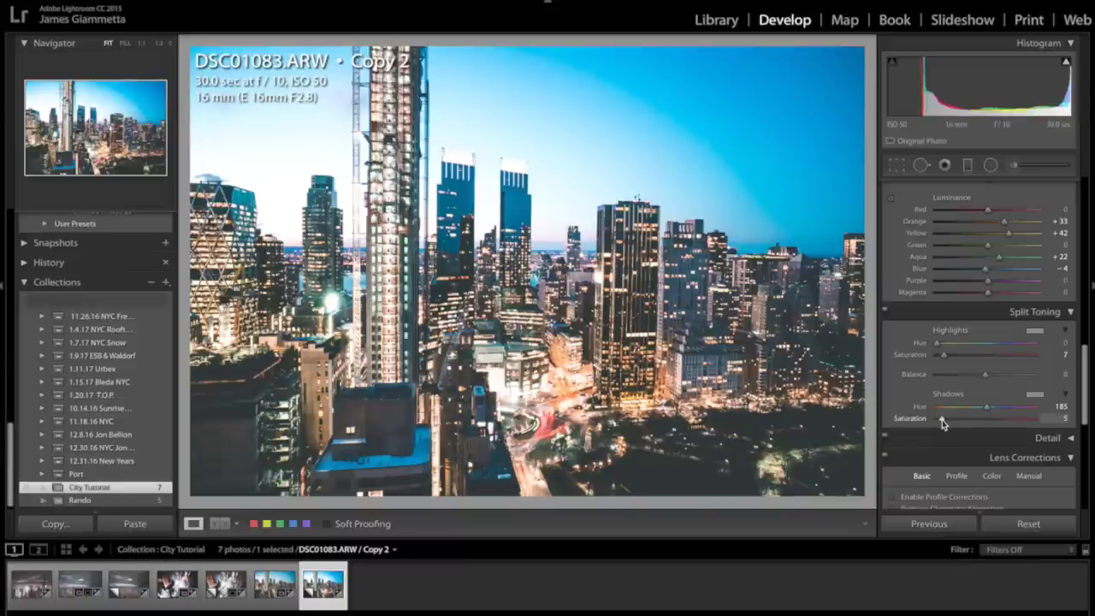
pyautogui.moveTo(943, 424); pyautogui.dragTo(941, 424)
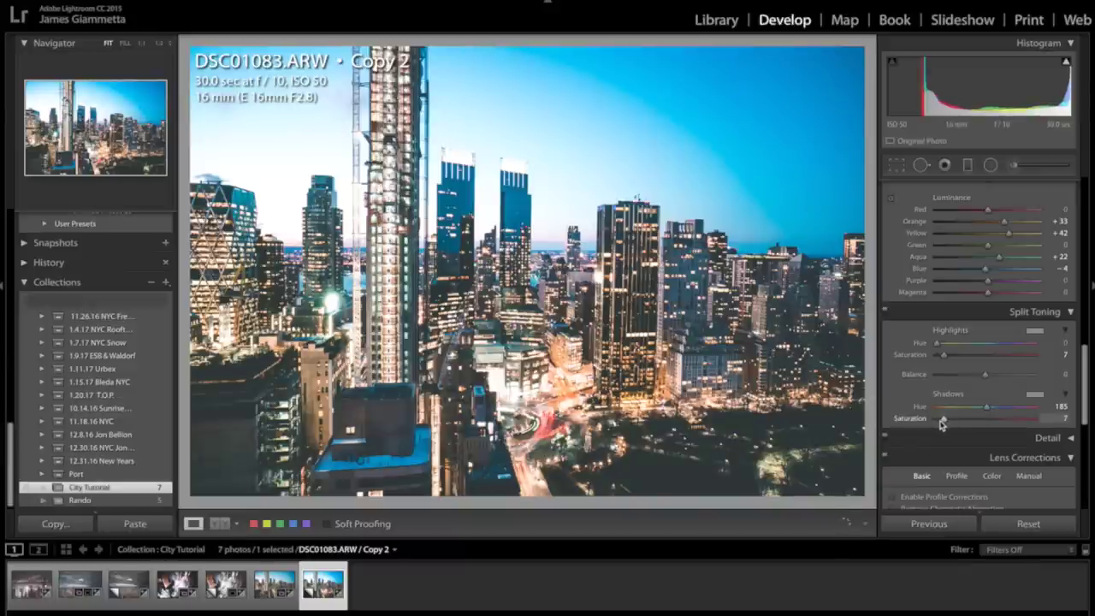
# Step: Add a post-crop vignette with amount -10 and warm the white balance temperature to 4,999
pyautogui.scroll(-10, 941, 422)
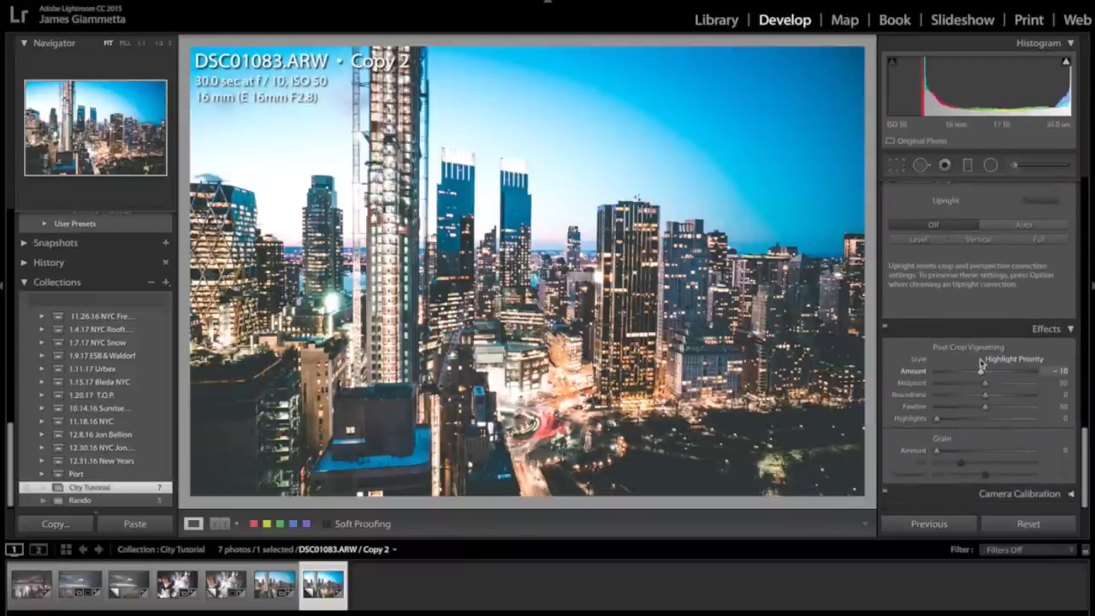
pyautogui.scroll(15, 983, 374)
pyautogui.scroll(-1, 982, 297)
pyautogui.moveTo(959, 217); pyautogui.dragTo(963, 220)
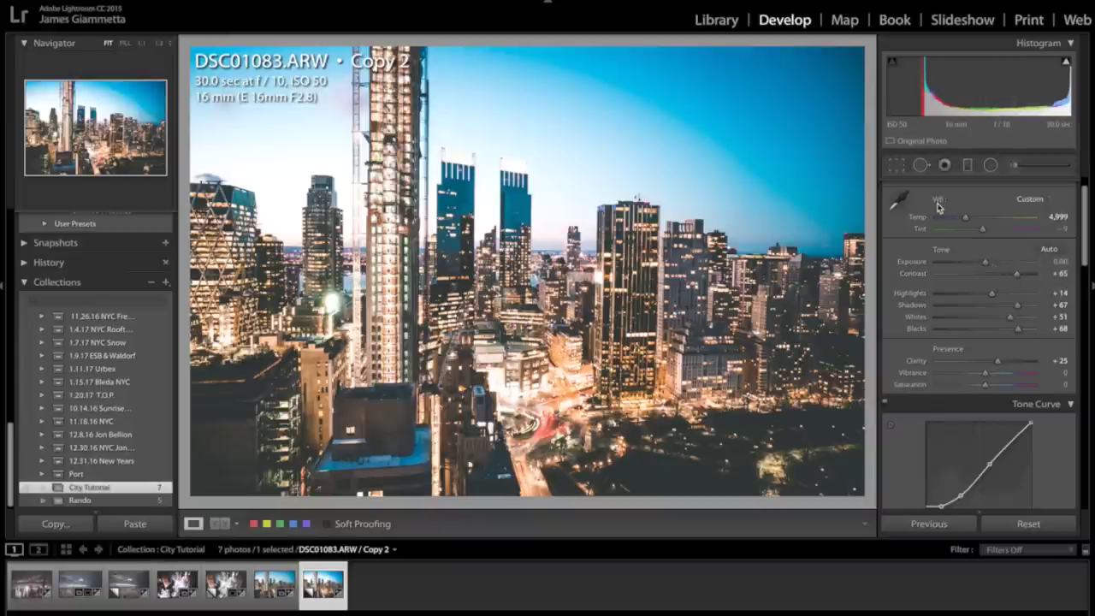
# Step: Rebalance the skyline copy's tones with exposure -1.00, highlights -25, shadows +100, whites +84 and blacks +100
pyautogui.click(979, 266)
pyautogui.moveTo(980, 266); pyautogui.dragTo(971, 268)
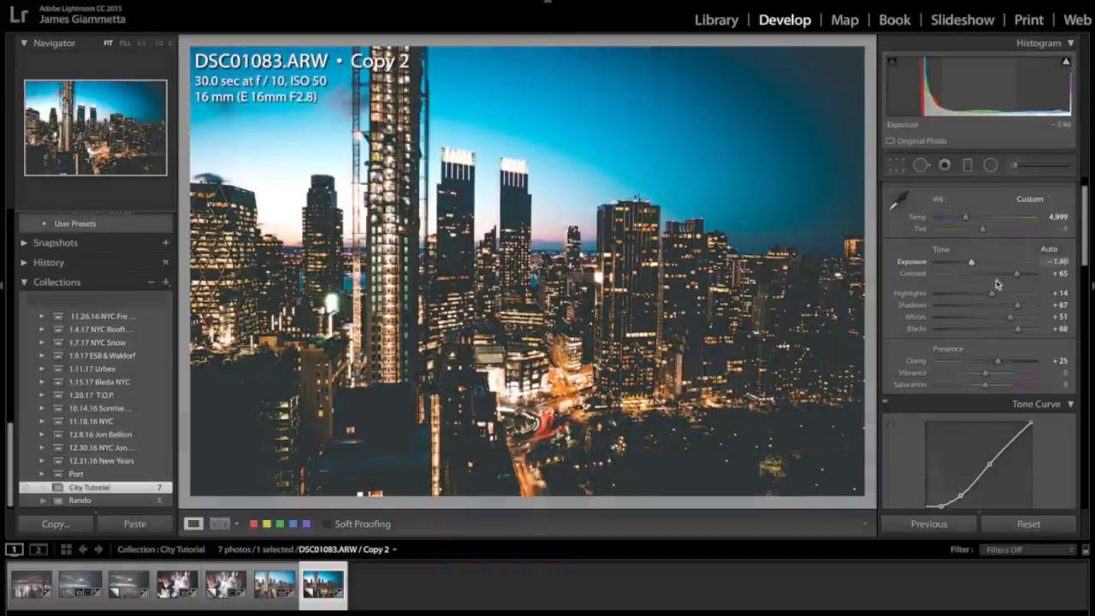
pyautogui.moveTo(1025, 306); pyautogui.dragTo(979, 262)
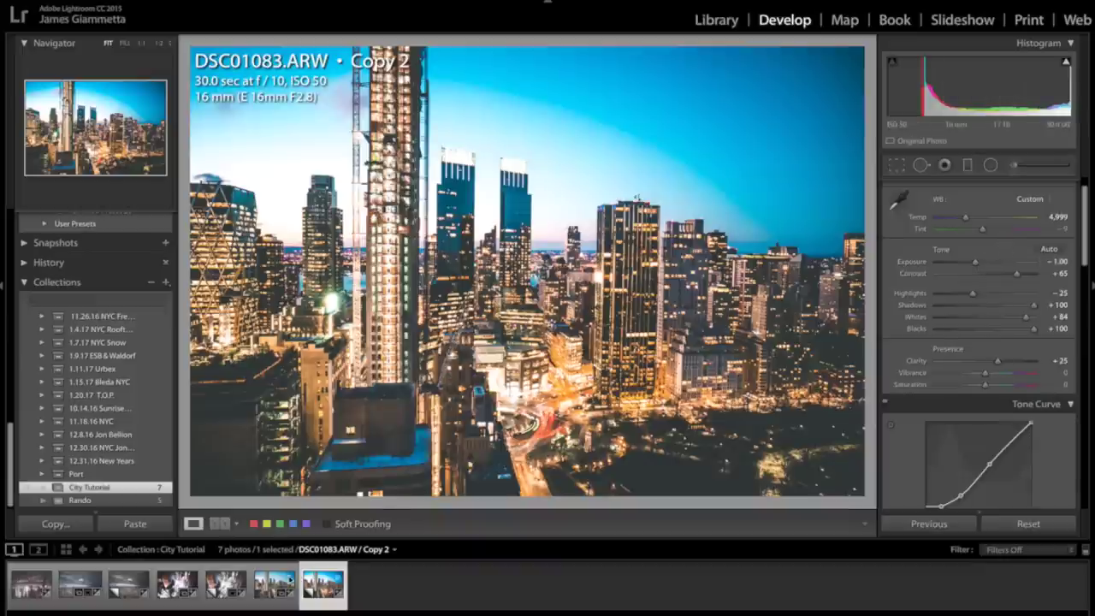
# Step: Compare the skyline copy with the earlier edit of DSC01083.ARW
pyautogui.press('Left')
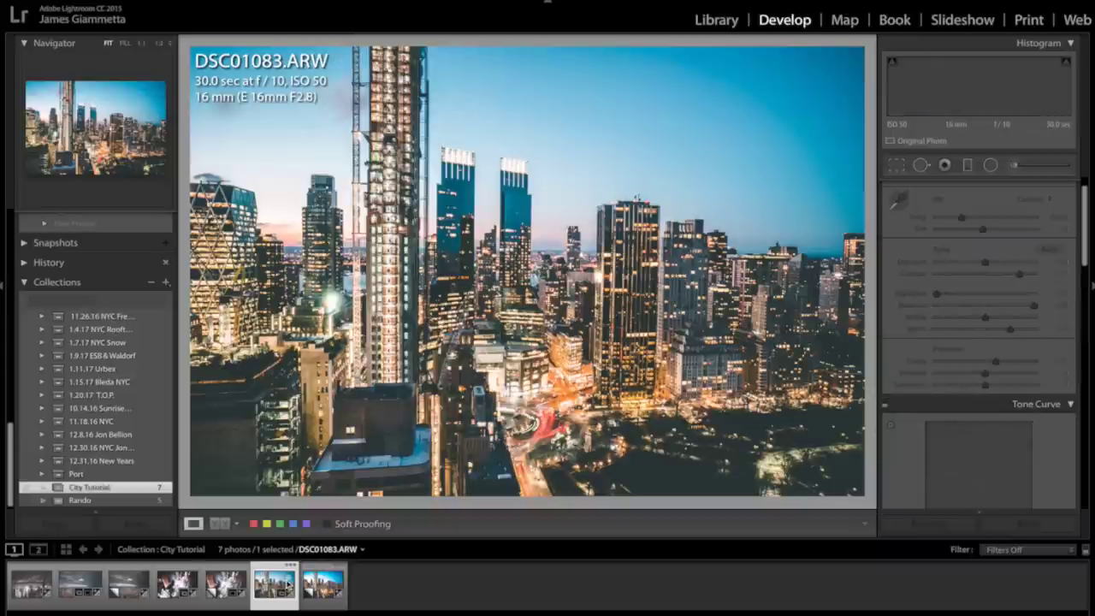
pyautogui.press('Right')
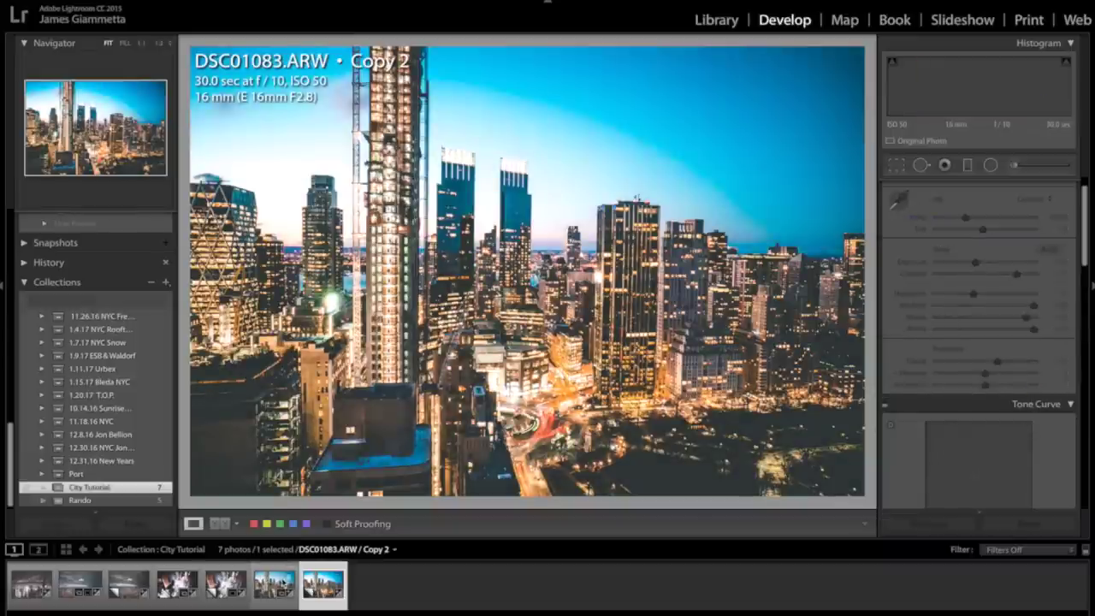
pyautogui.press('Left')
pyautogui.press('Right')
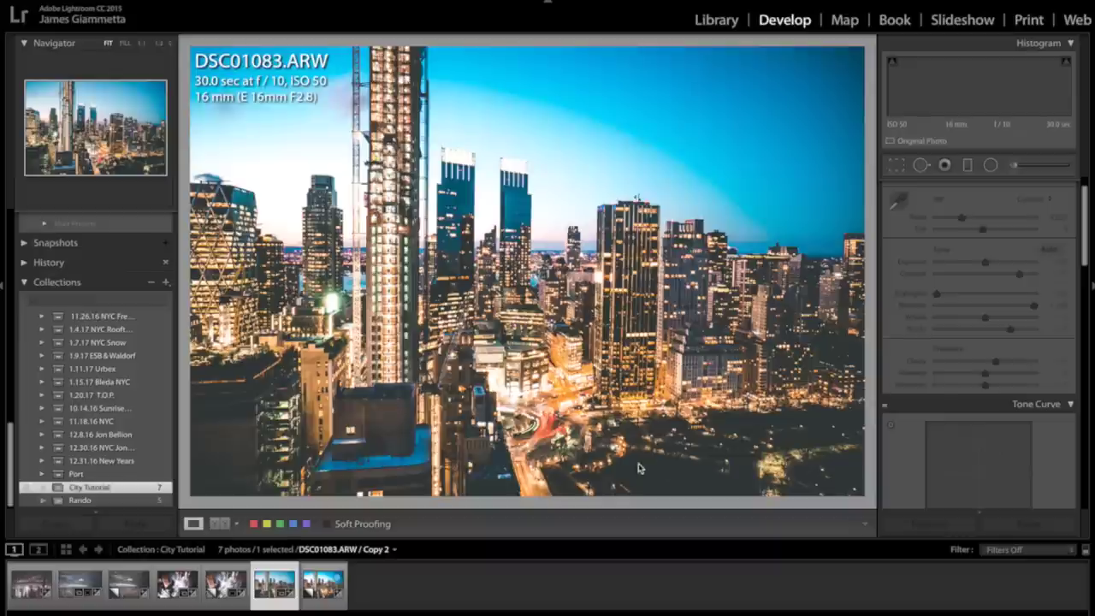
# Step: Reduce the HSL saturation of Aqua, Blue, Purple and Magenta to -34 each
pyautogui.scroll(-8, 982, 391)
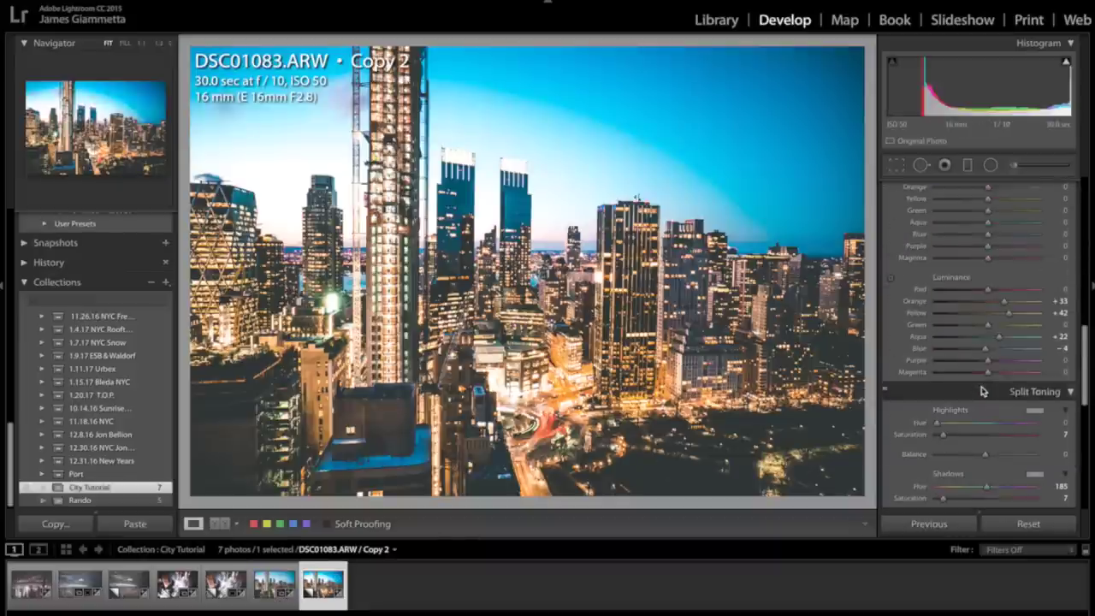
pyautogui.moveTo(959, 297); pyautogui.dragTo(972, 299)
pyautogui.click(970, 303)
pyautogui.click(970, 316)
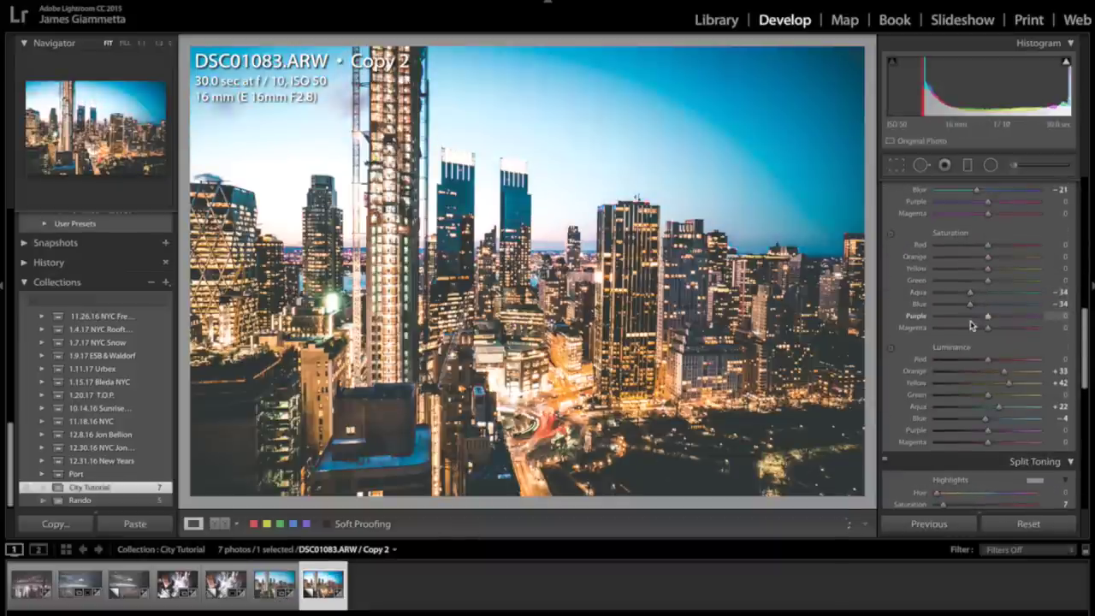
pyautogui.click(970, 327)
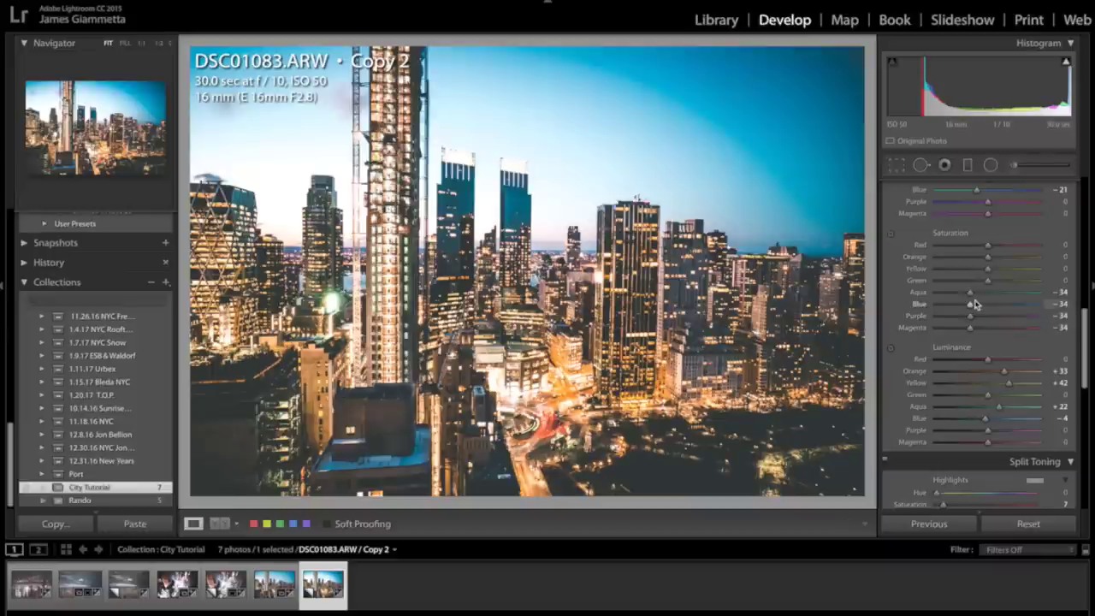